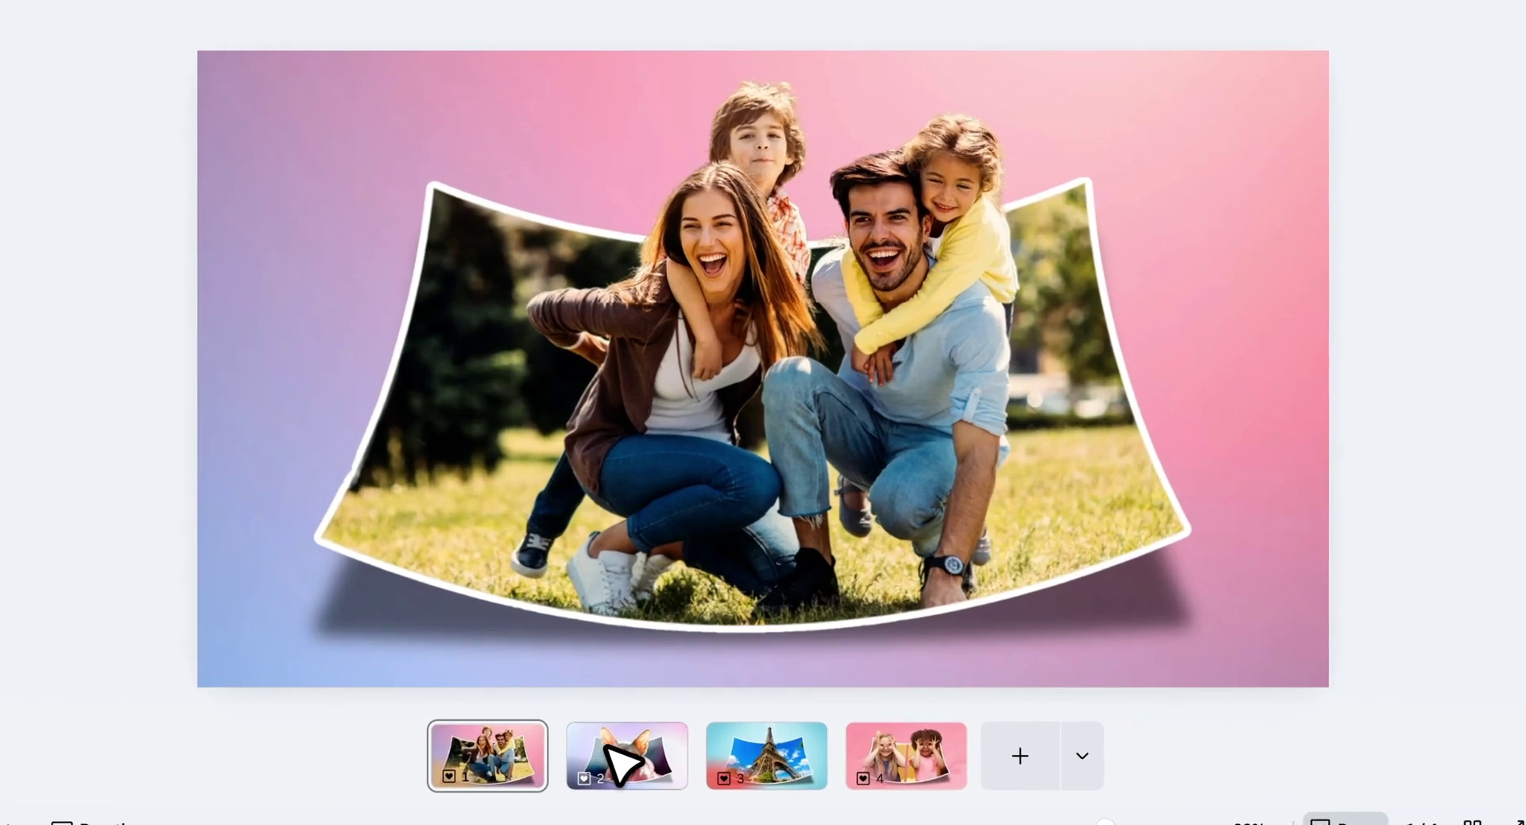
- Look through the finished pop-out photo examples on pages 2, 3 and 4
left_click(622, 769)
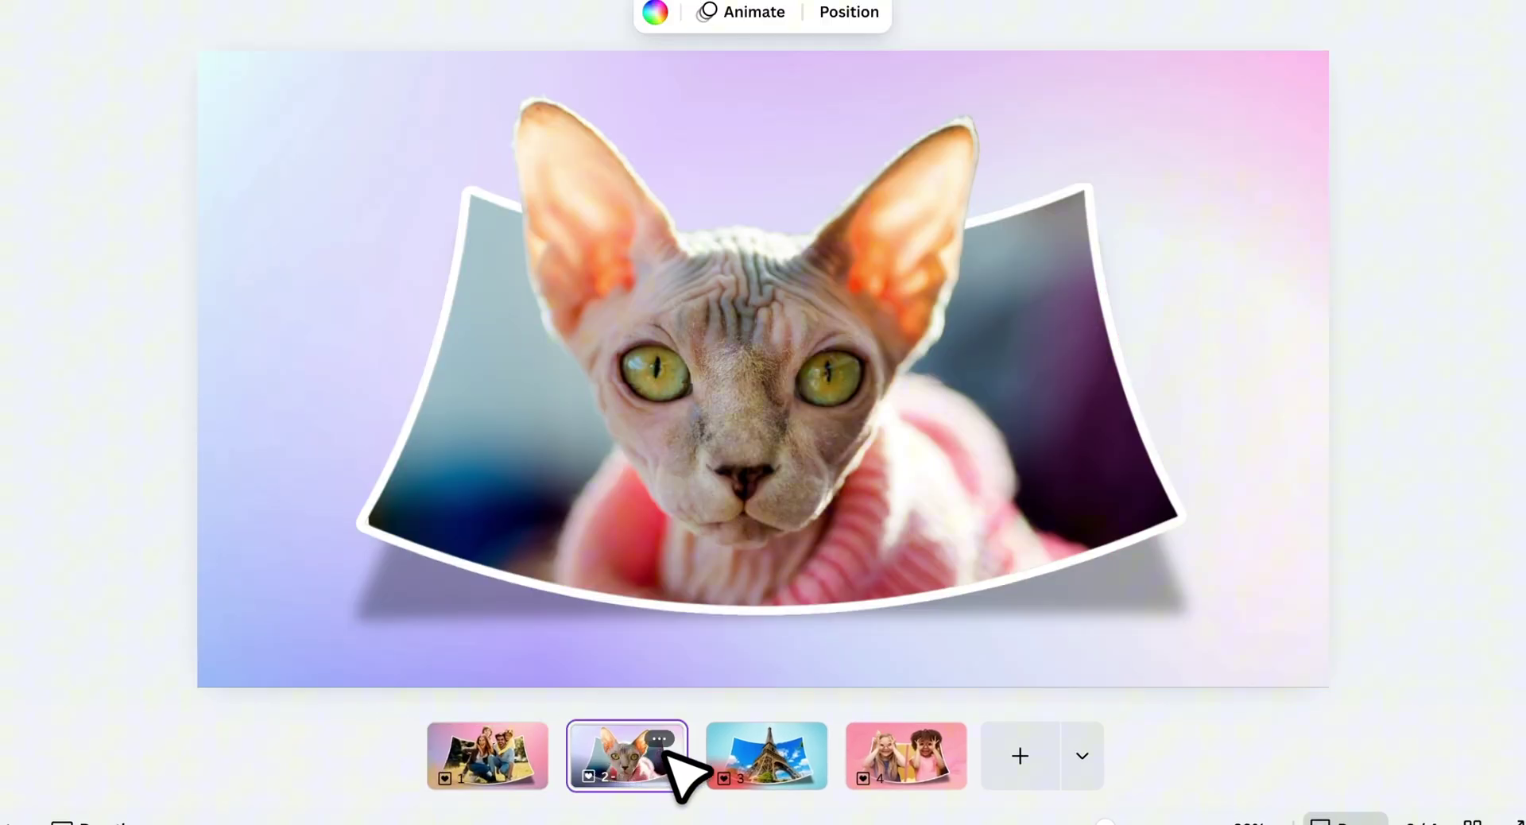
left_click(775, 775)
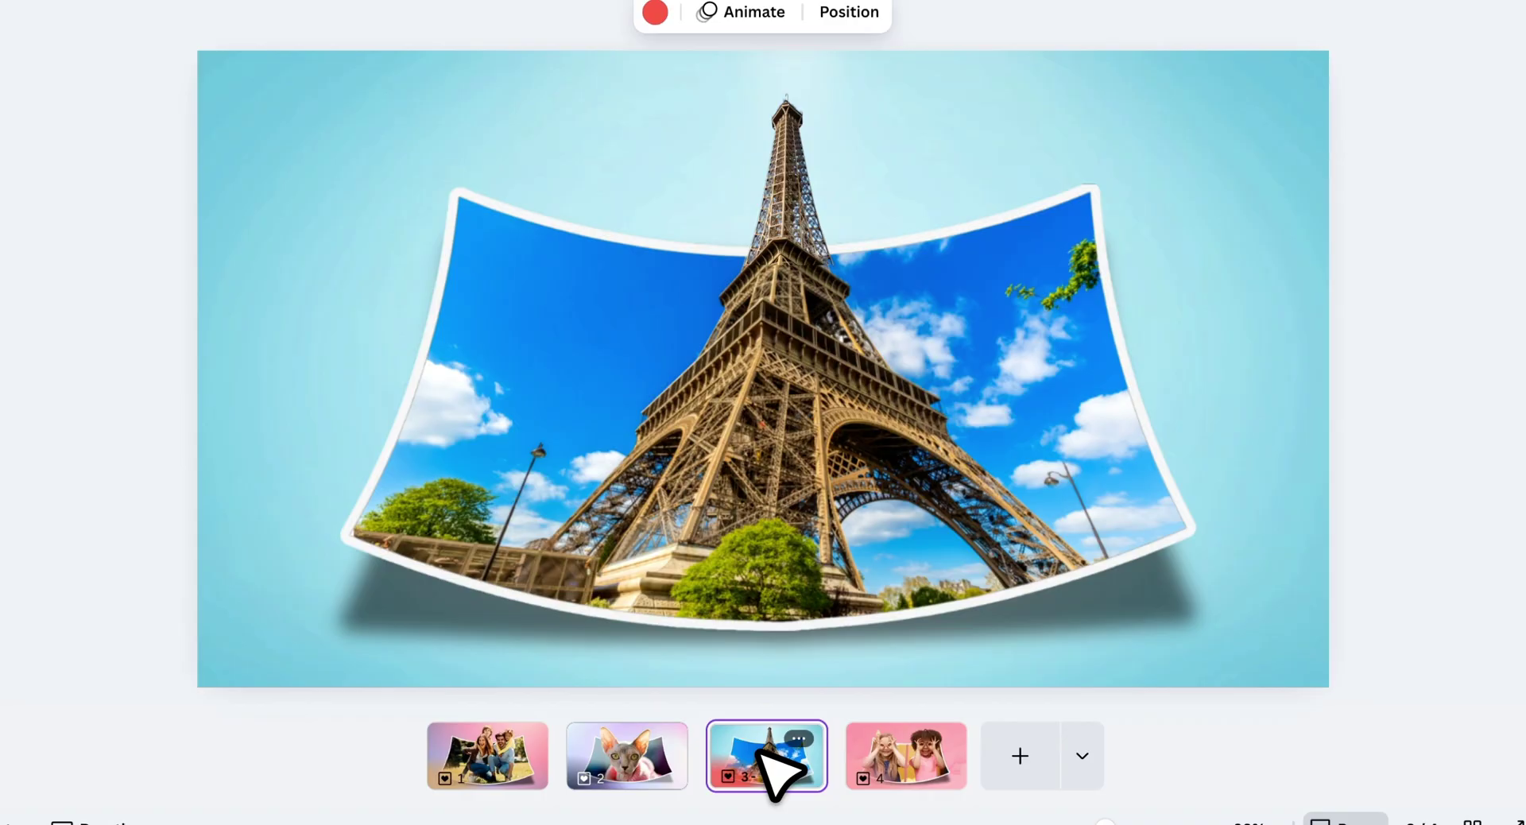
left_click(902, 759)
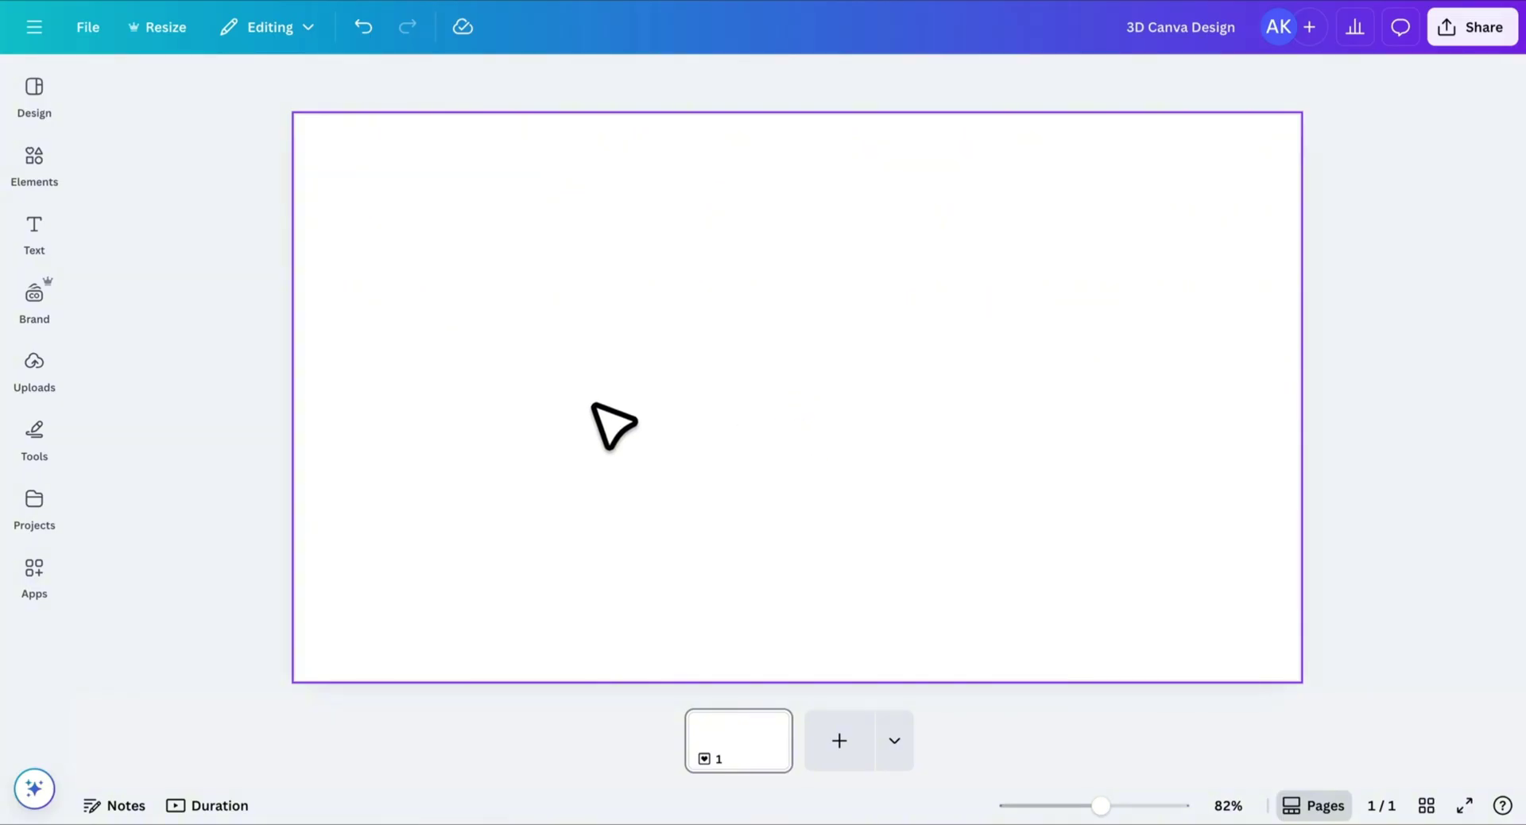
- Search the elements for "curved" and add the black curved band graphic to the blank page
left_click(34, 159)
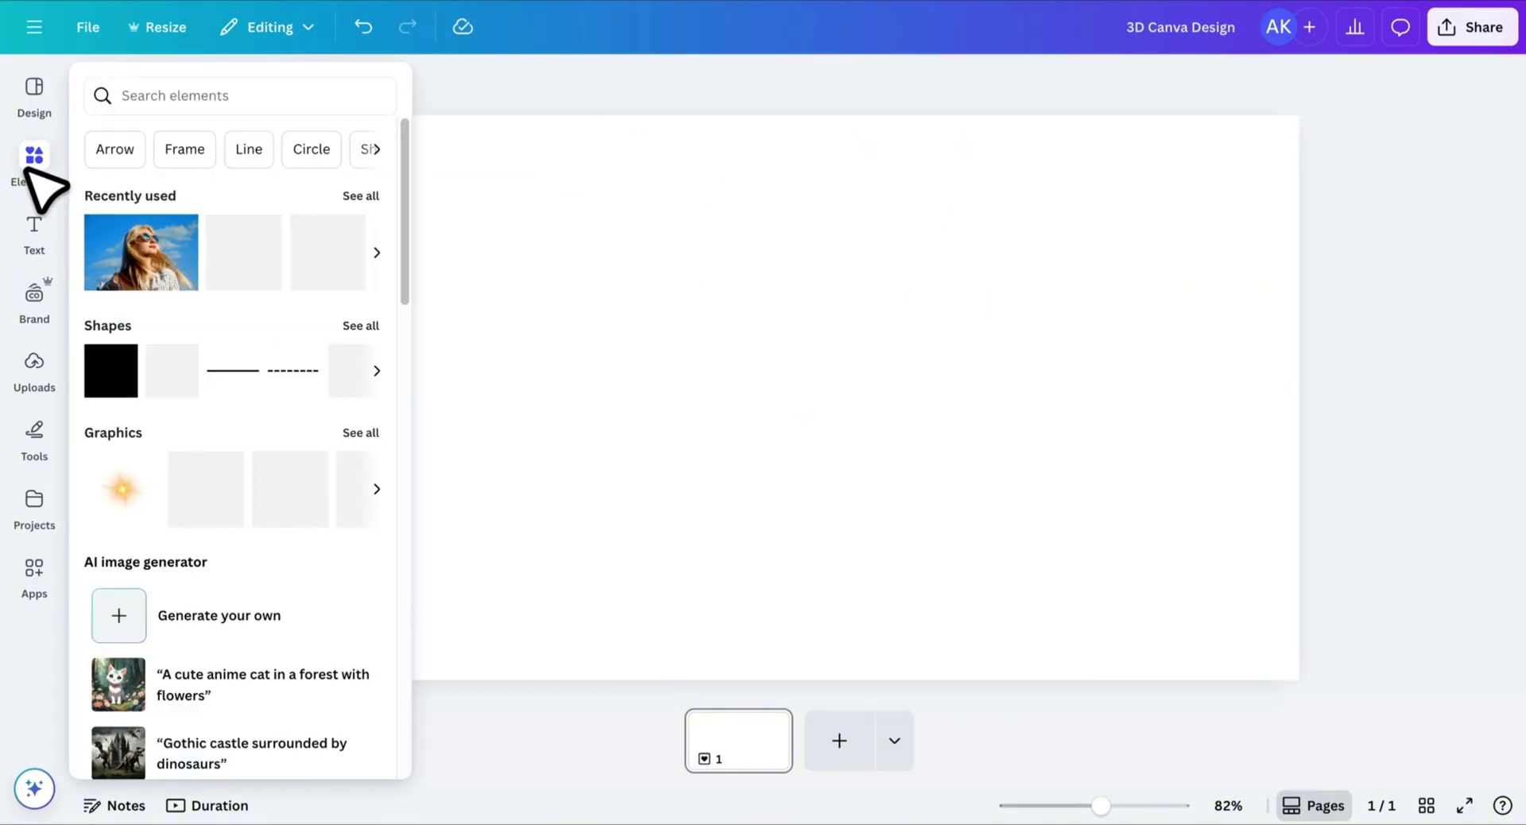
left_click(213, 109)
type("curved")
key("Return")
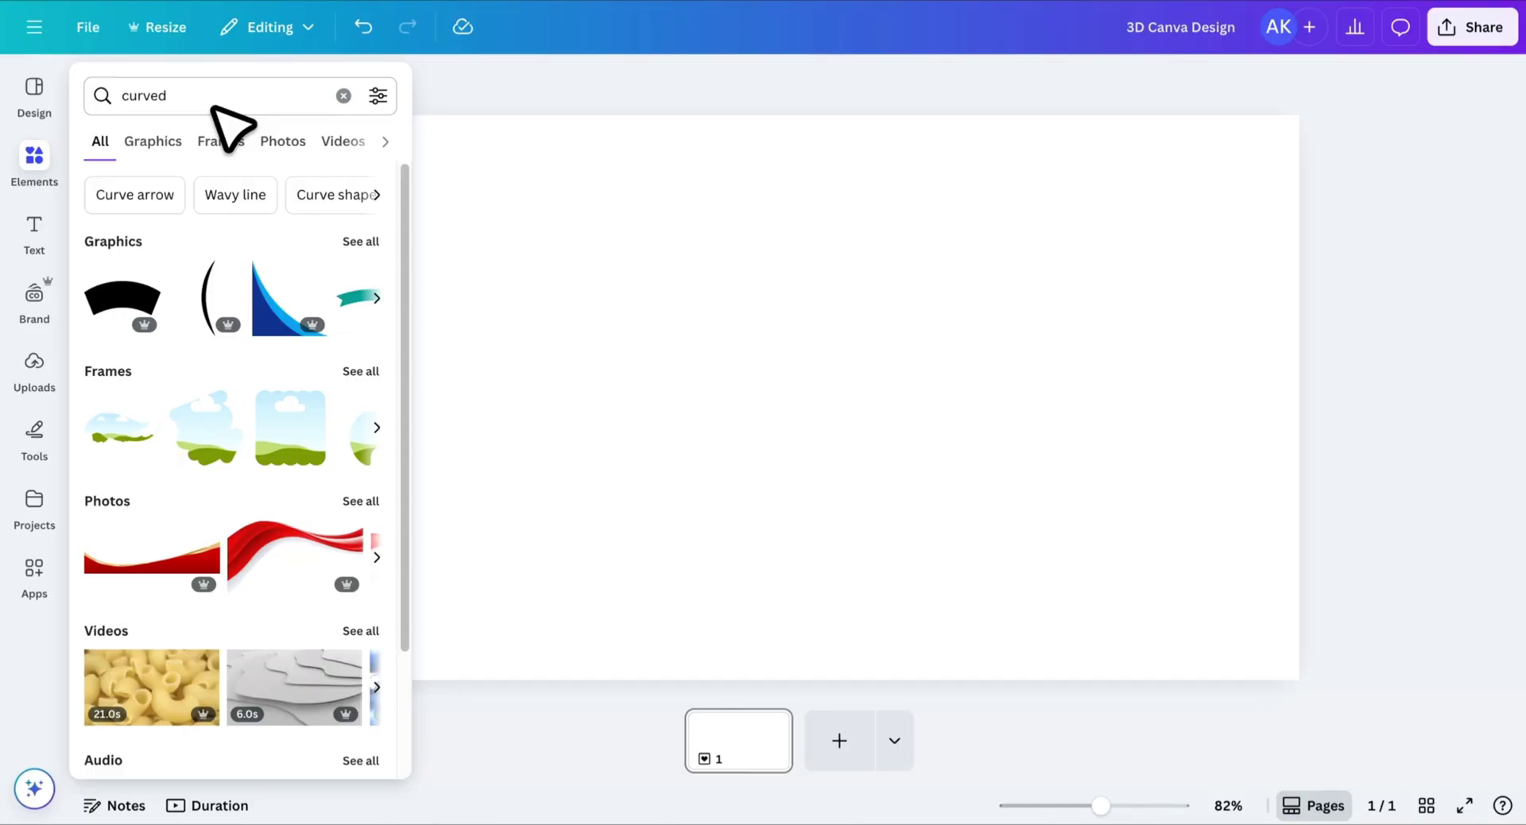
left_click(349, 240)
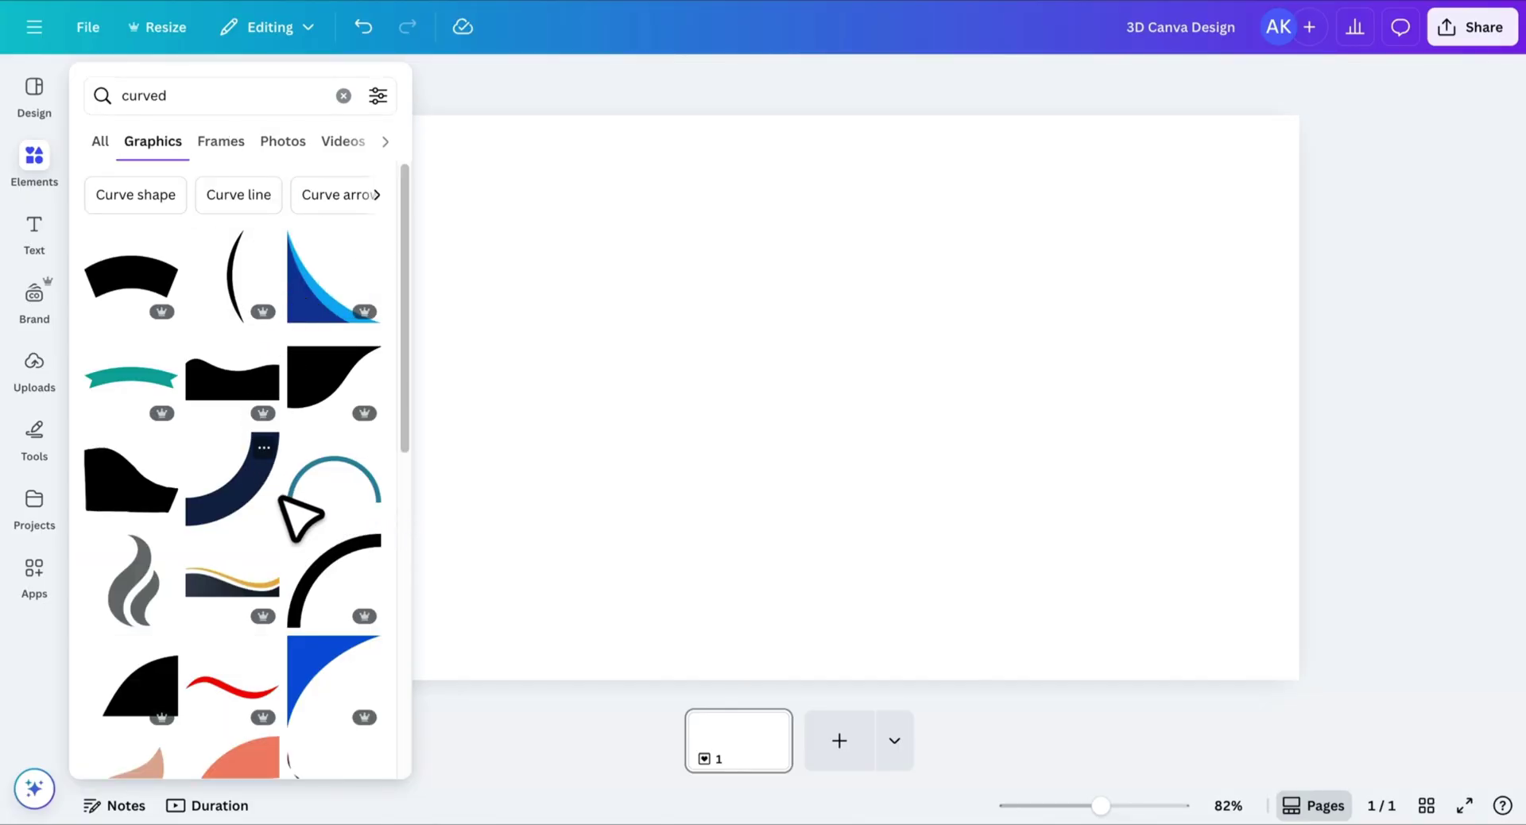
left_click(155, 286)
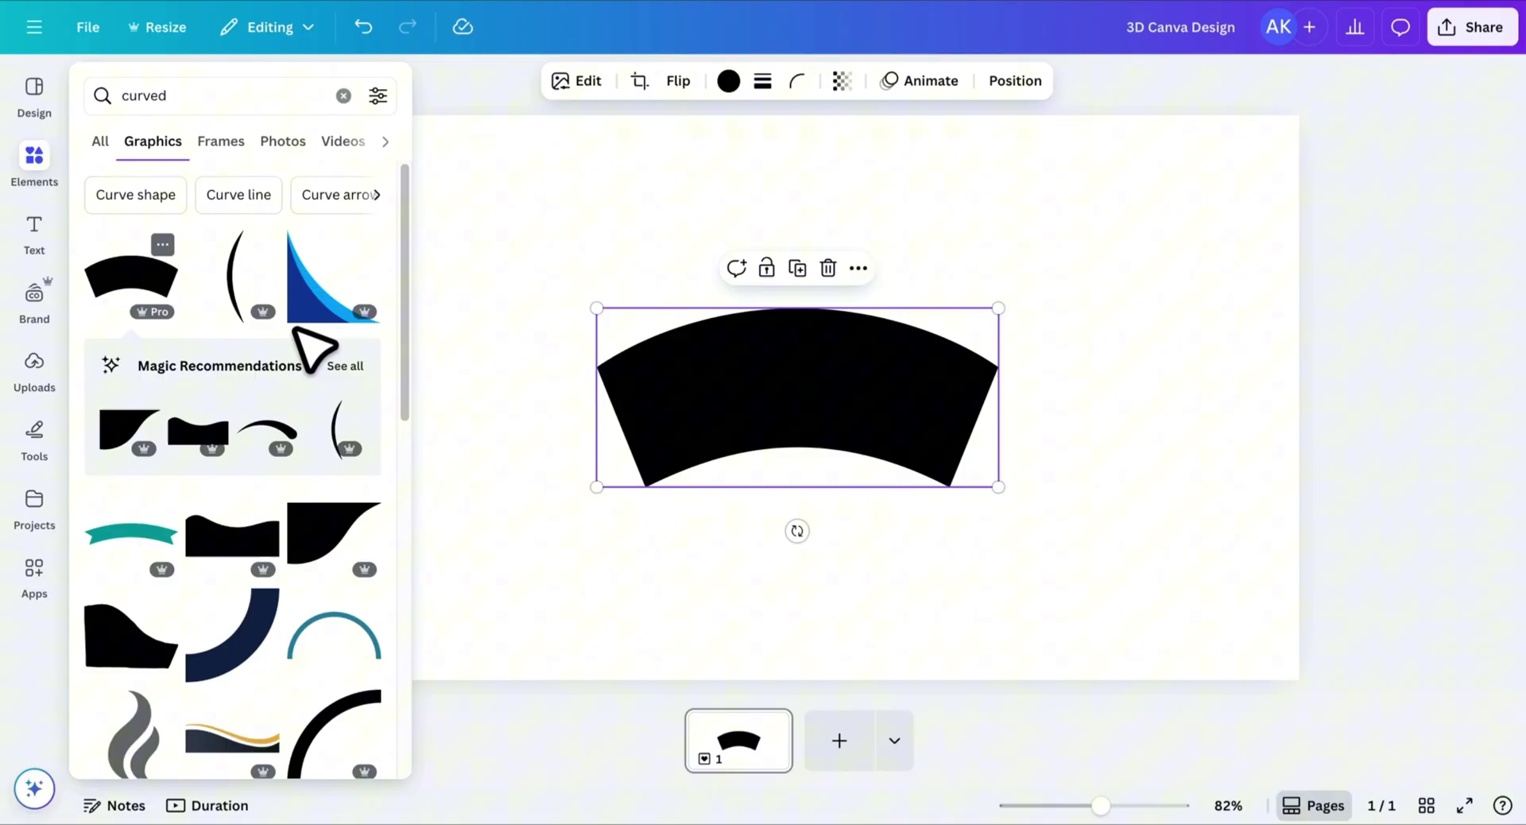
- Enlarge the curved shape beyond the page width and position it along the page's lower edge
left_click_drag(1114, 795, 1080, 795)
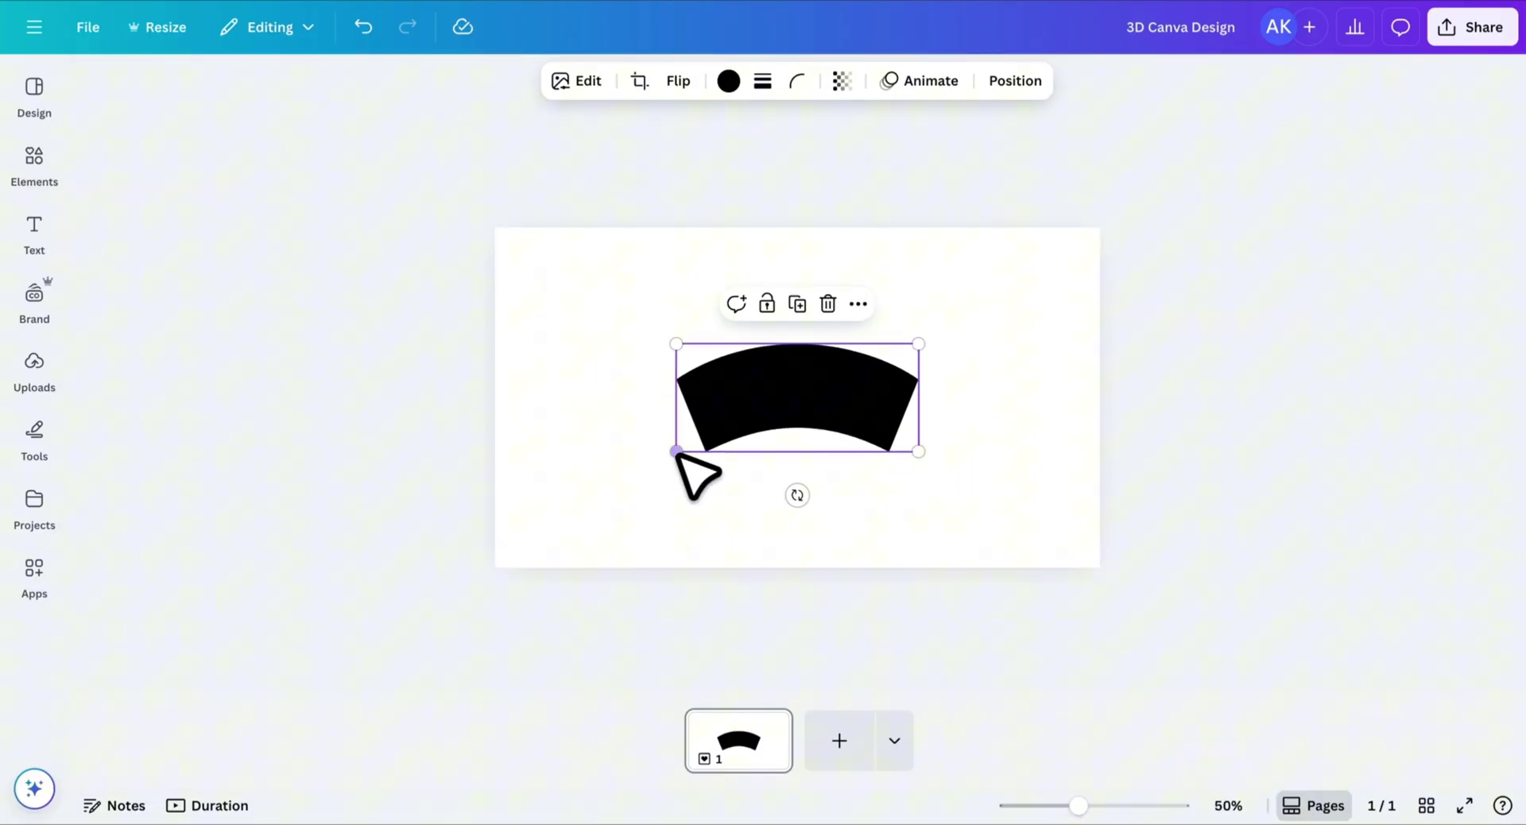
left_click_drag(676, 451, 1157, 664)
left_click_drag(776, 498, 784, 536)
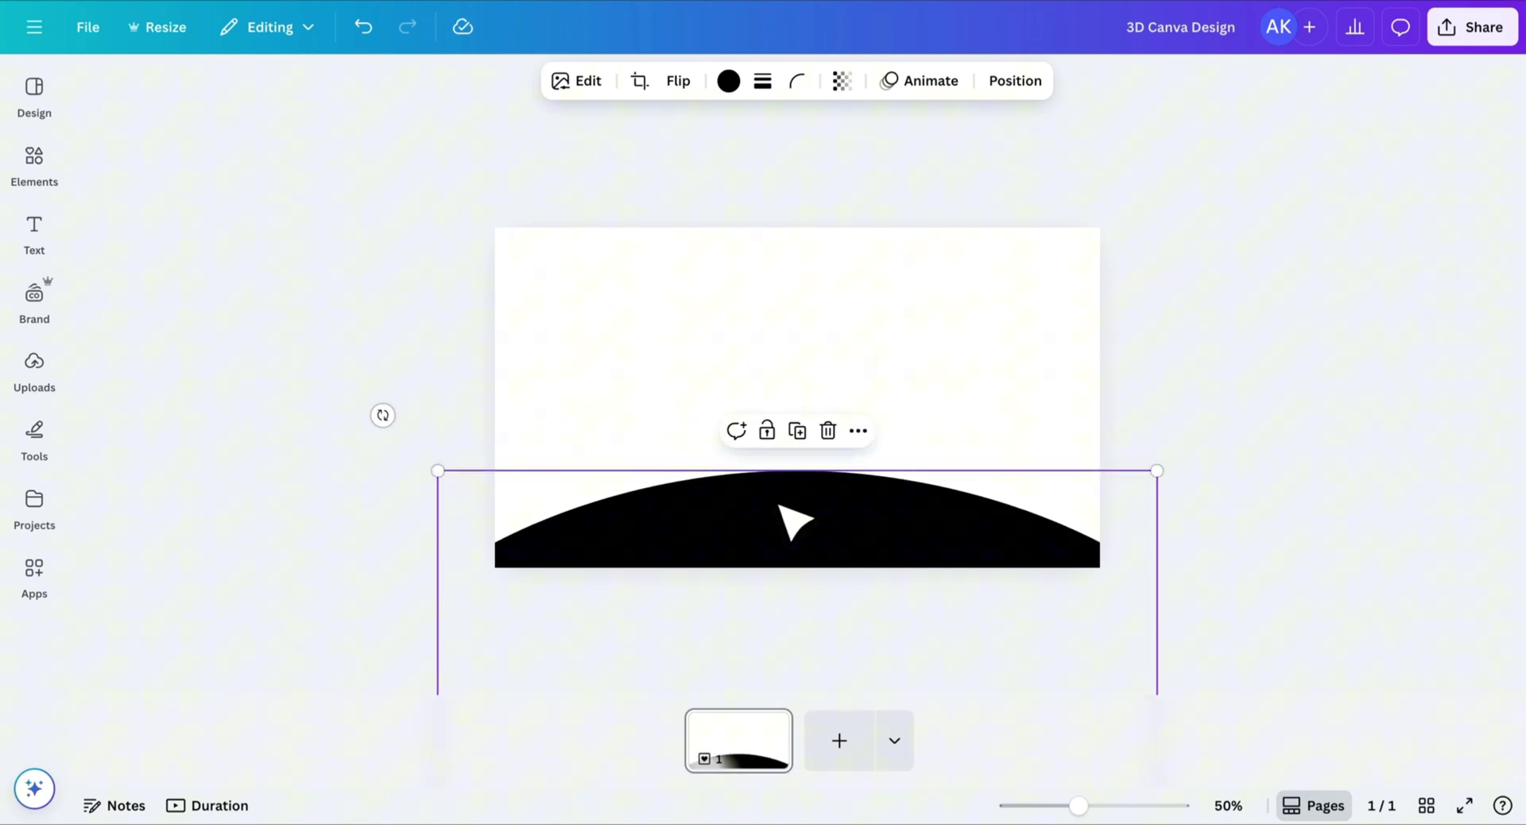
- Flip the curved shape vertically and enlarge it so its concave edge spans the bottom of the page
left_click(678, 81)
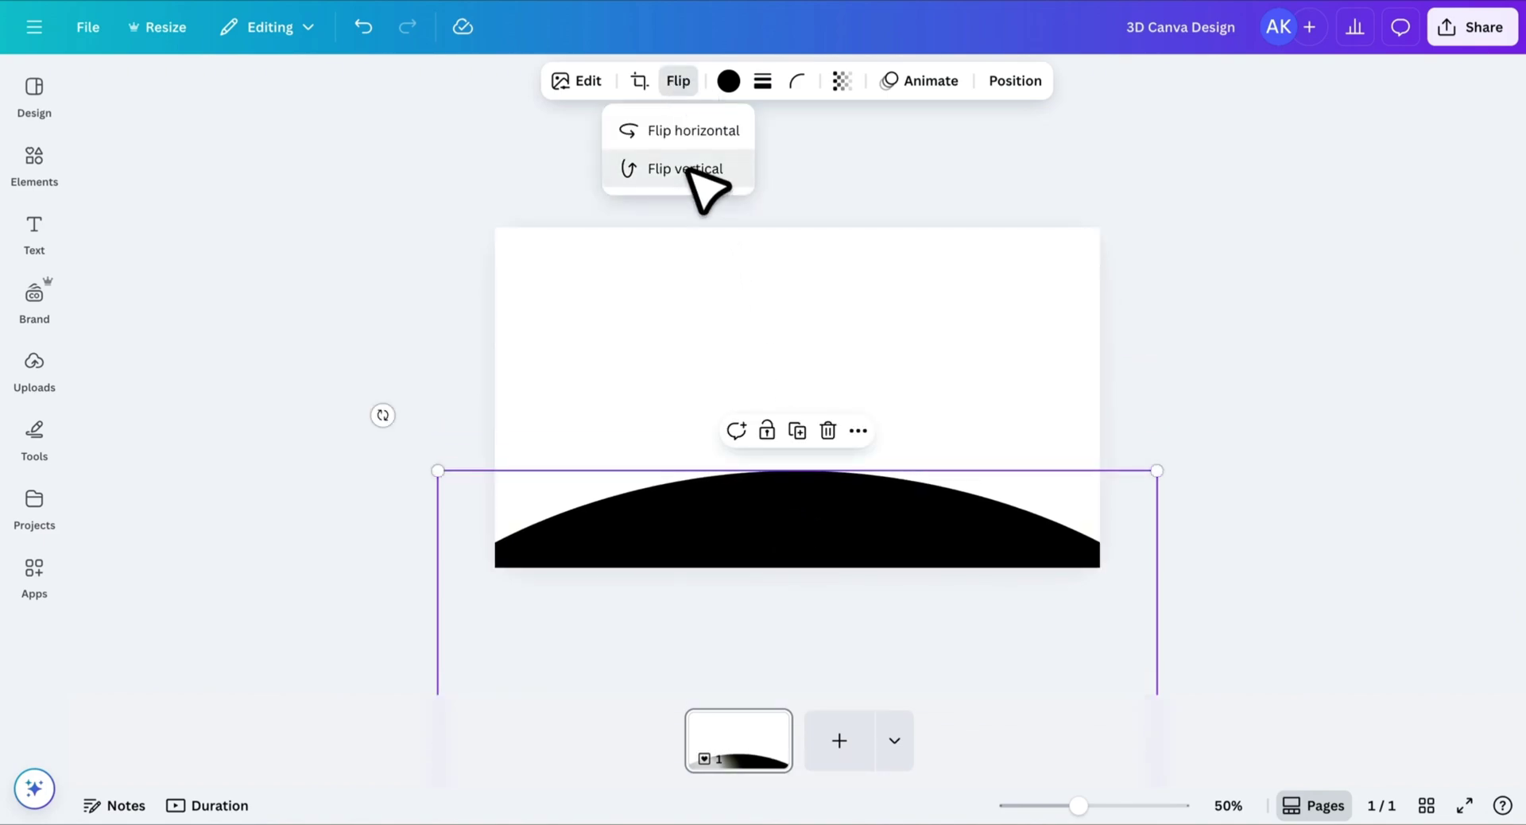
left_click(689, 168)
left_click_drag(438, 471, 402, 452)
left_click_drag(1158, 453, 1253, 412)
left_click_drag(698, 480, 674, 494)
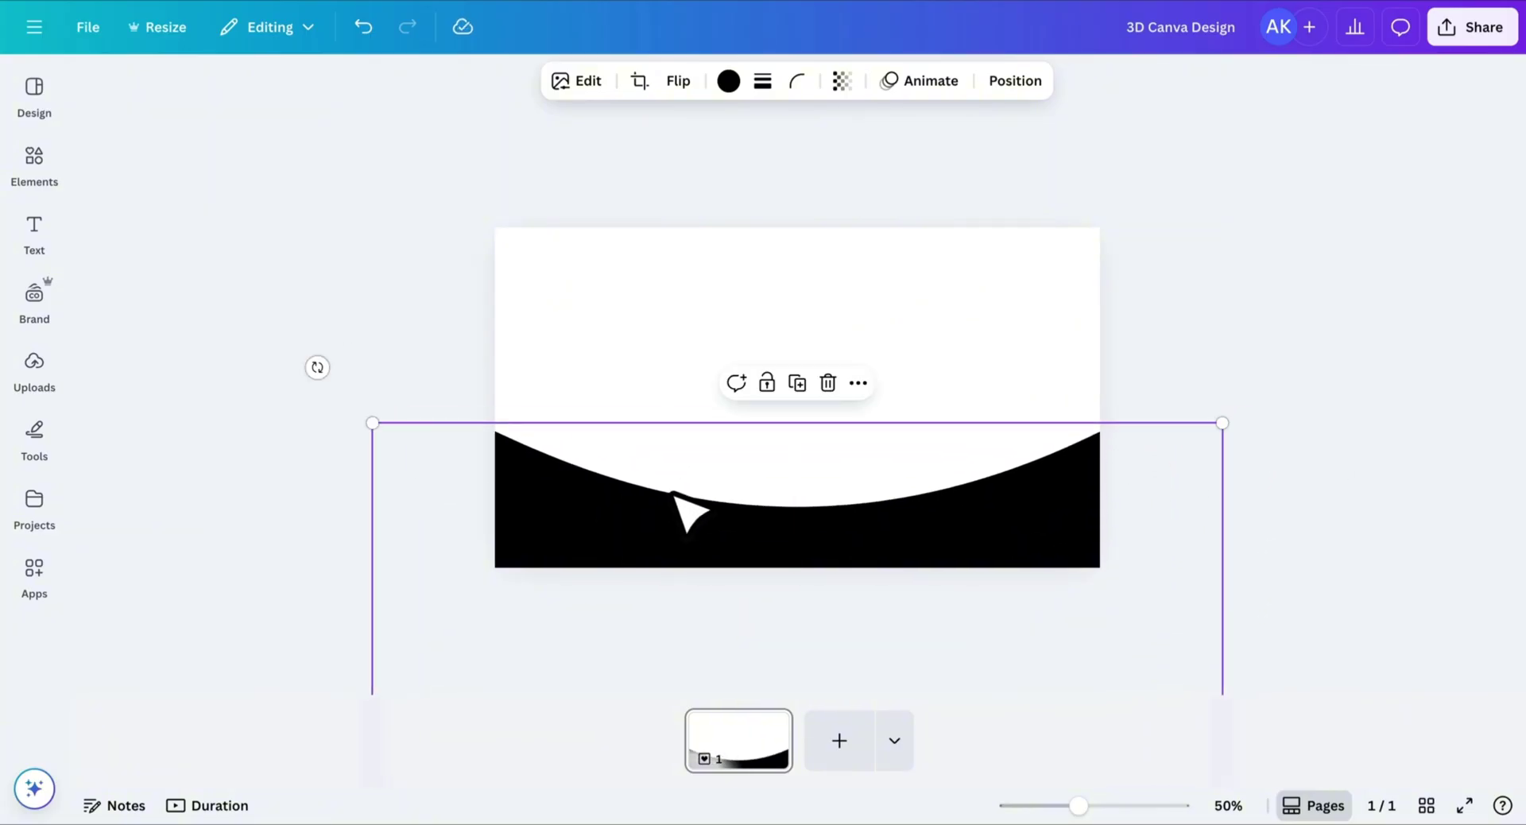
- Duplicate the curved shape, shrink the copy and centre it over the page's upper edge with its curve bulging down
right_click(674, 440)
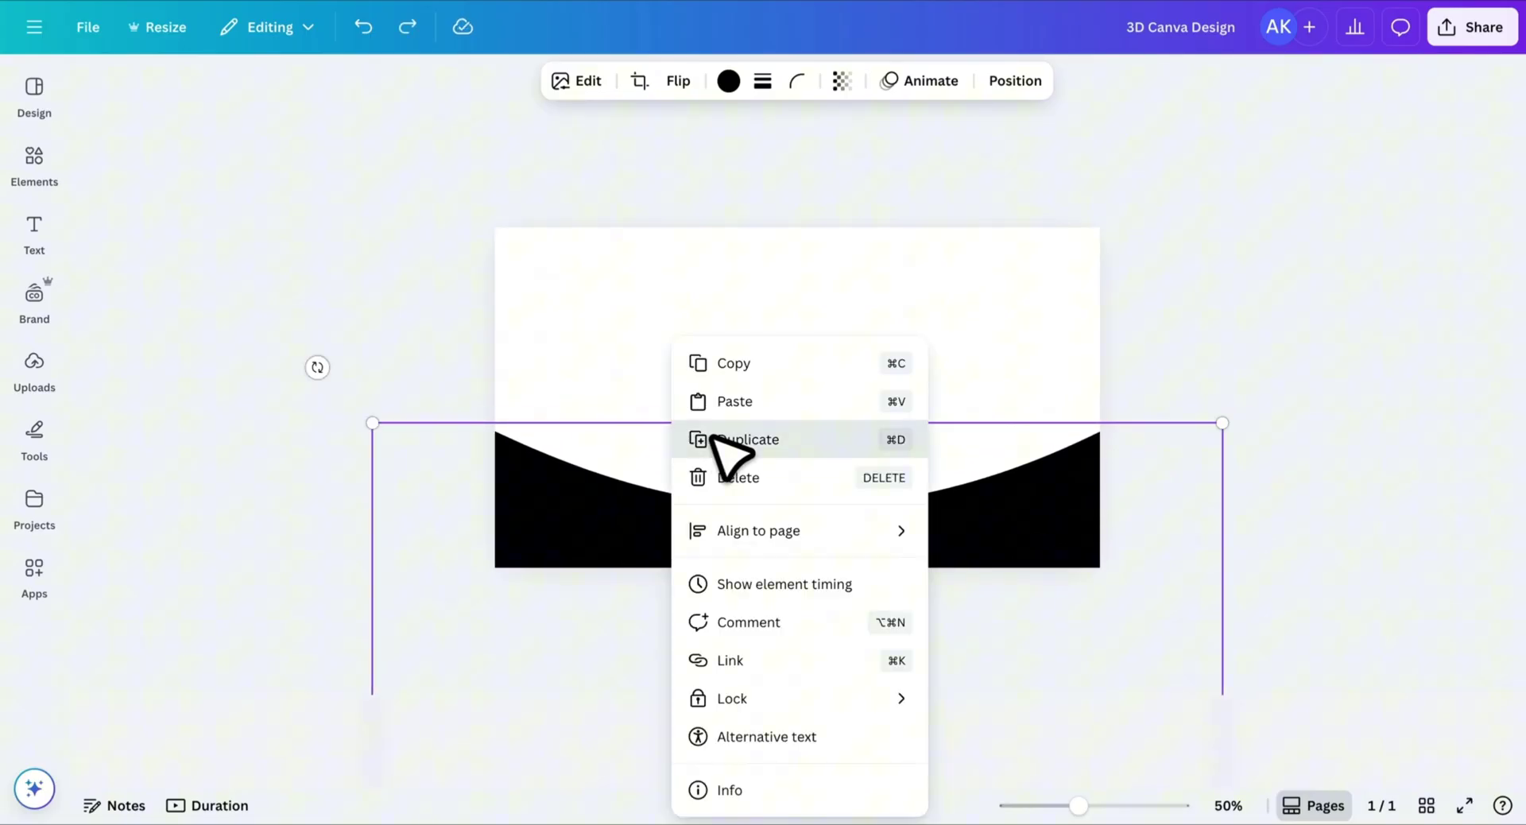
left_click(720, 437)
left_click_drag(771, 195, 764, 201)
left_click_drag(795, 423, 793, 344)
left_click_drag(372, 388, 528, 317)
left_click_drag(1223, 317, 1066, 250)
left_click_drag(851, 271, 857, 294)
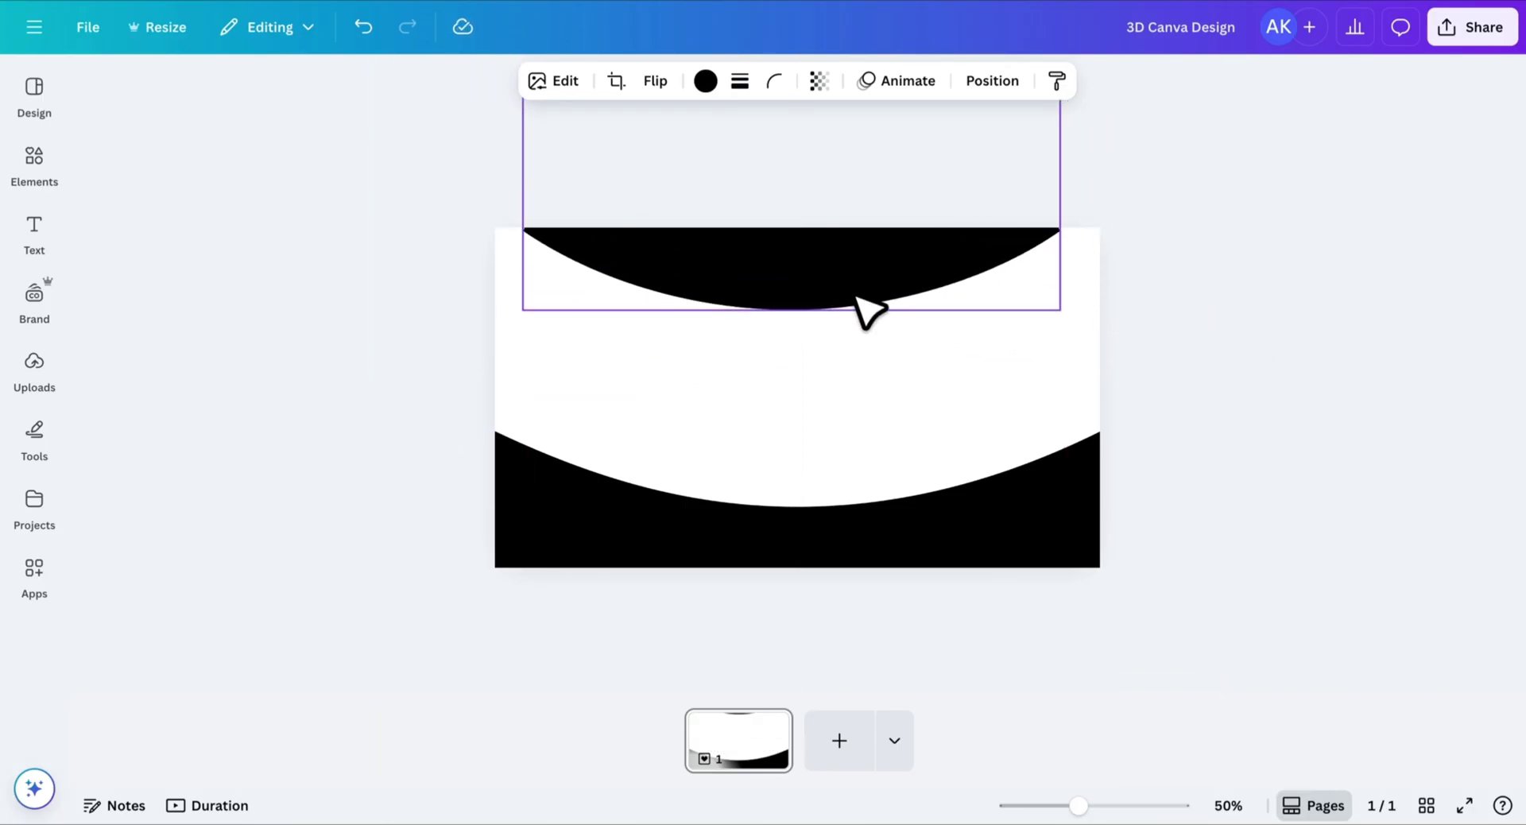
- Copy the upper curved shape, rotate the copy to a tilted upright position and cover the page's left side with it
left_click_drag(735, 305, 756, 517)
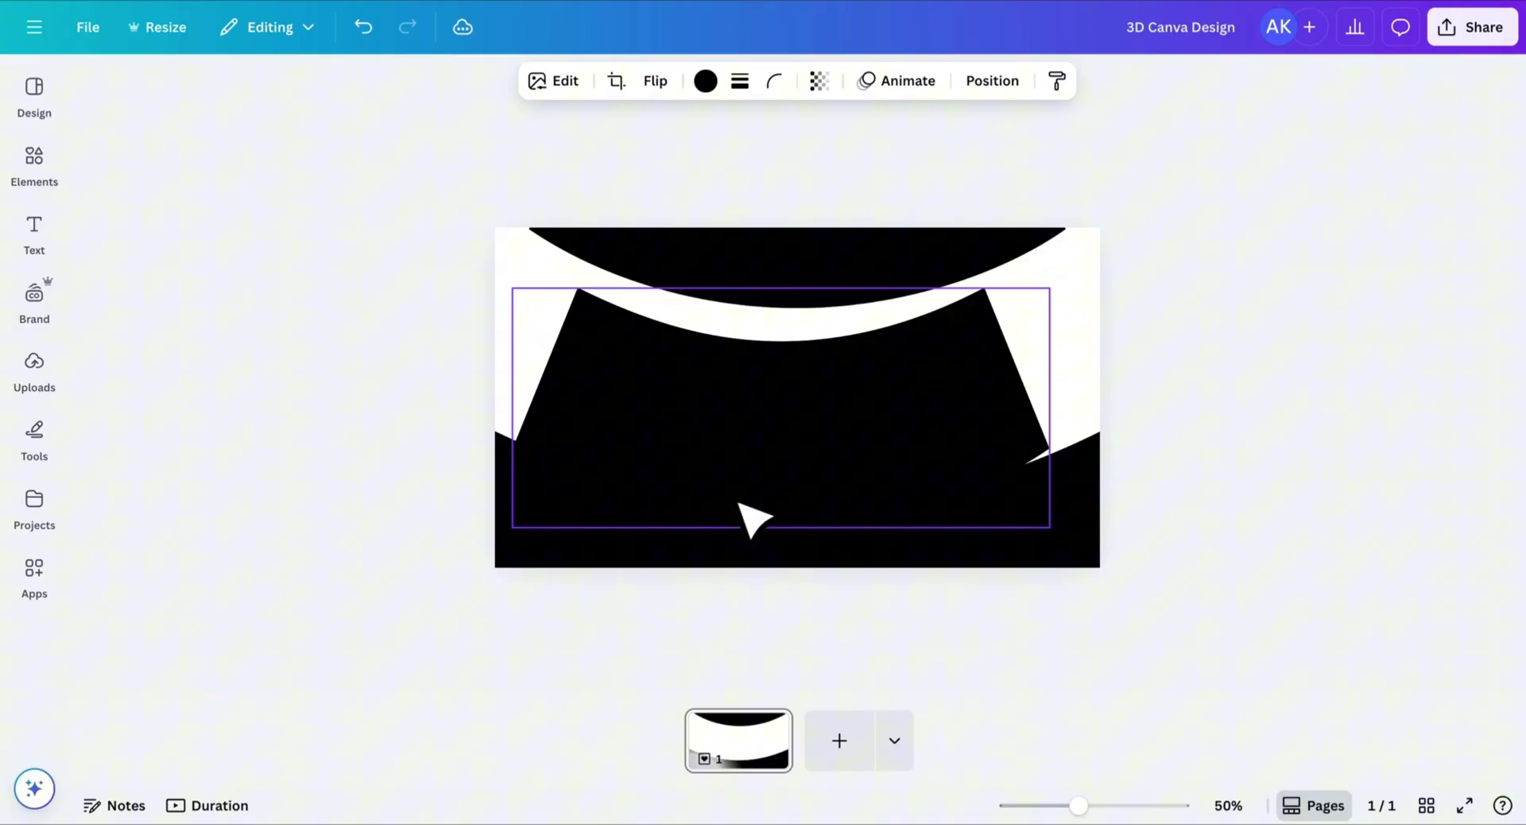
left_click_drag(783, 569, 934, 436)
left_click_drag(842, 435, 562, 435)
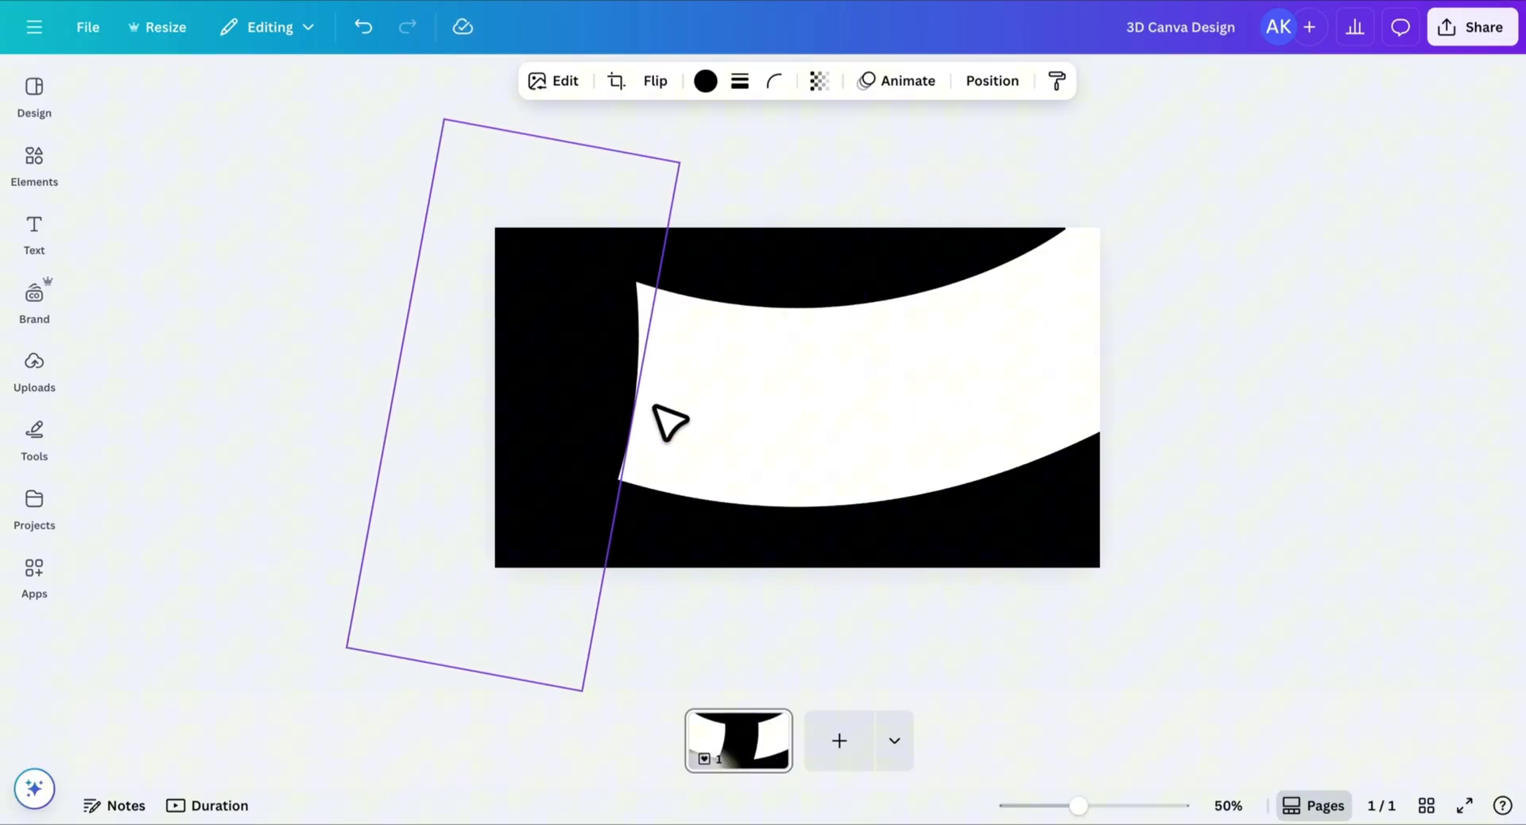
left_click_drag(660, 437, 632, 466)
- Duplicate the left curved shape, flip the copy vertically and rotate it to mirror the left one on the page's right side
right_click(614, 308)
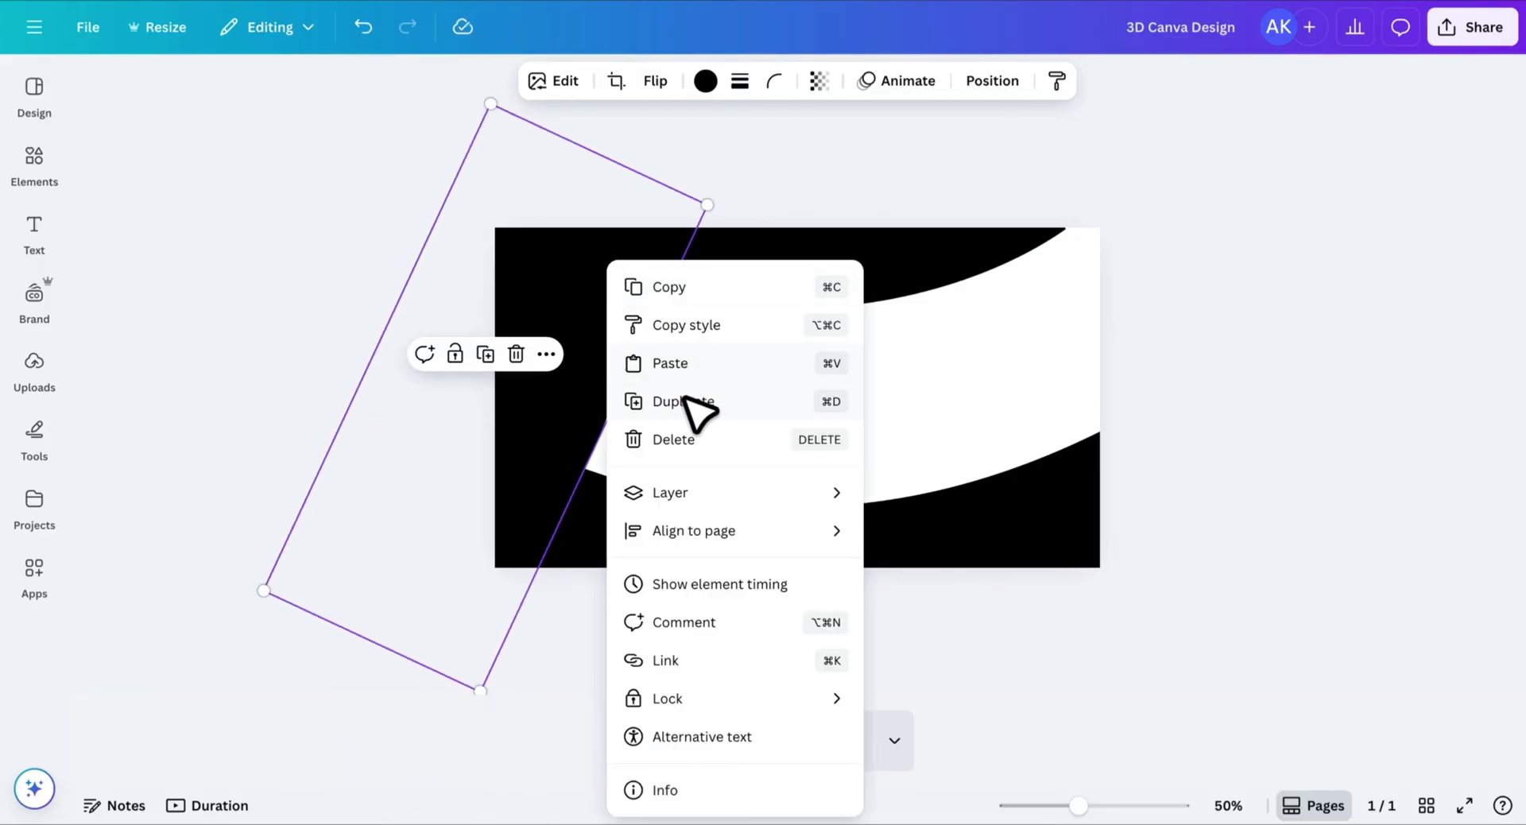
left_click(677, 398)
left_click_drag(634, 324, 1070, 333)
left_click(654, 80)
left_click(666, 168)
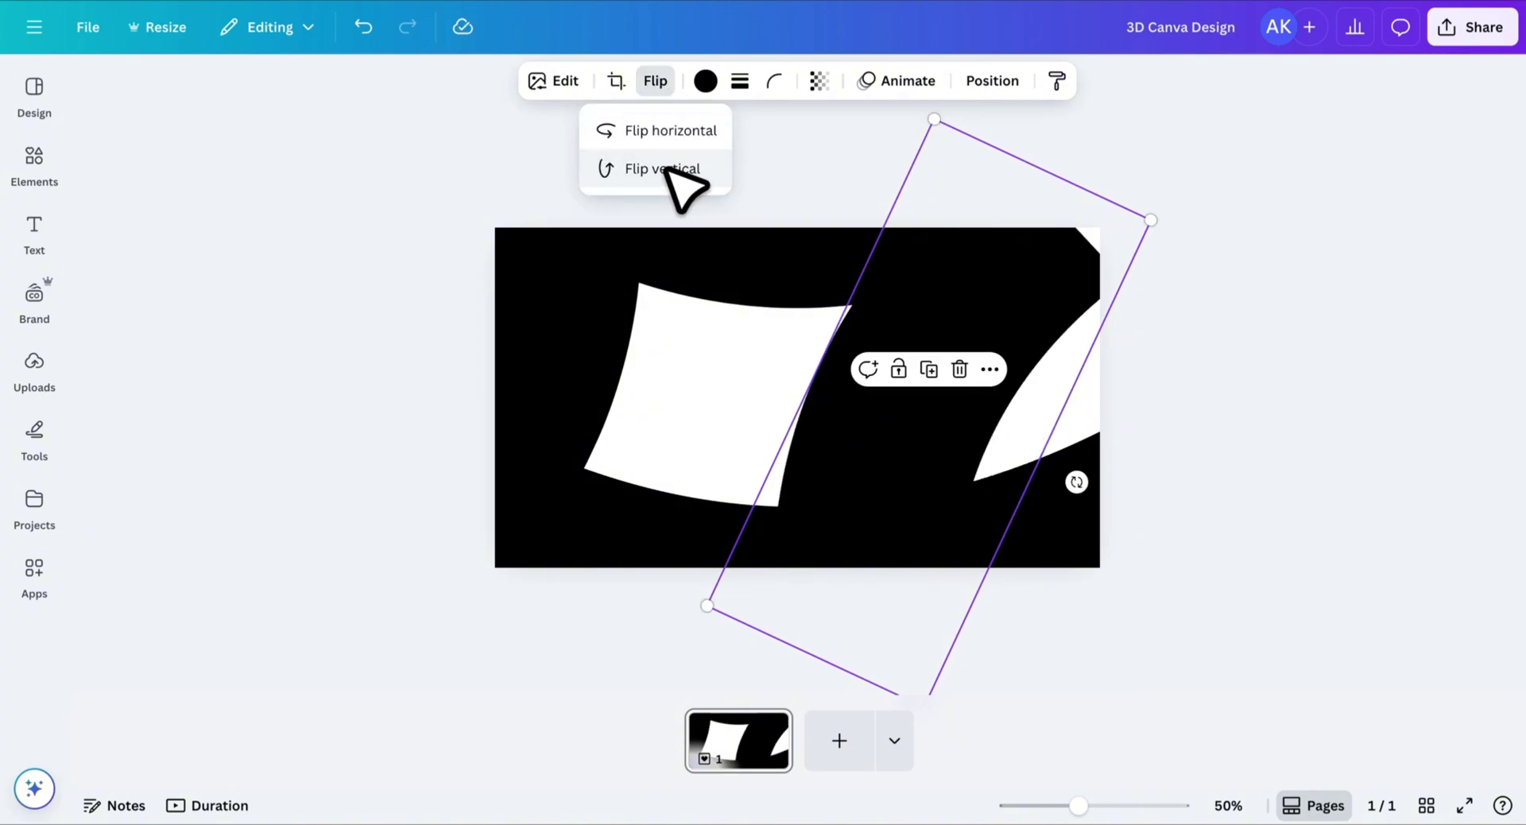
left_click_drag(1076, 482, 1281, 351)
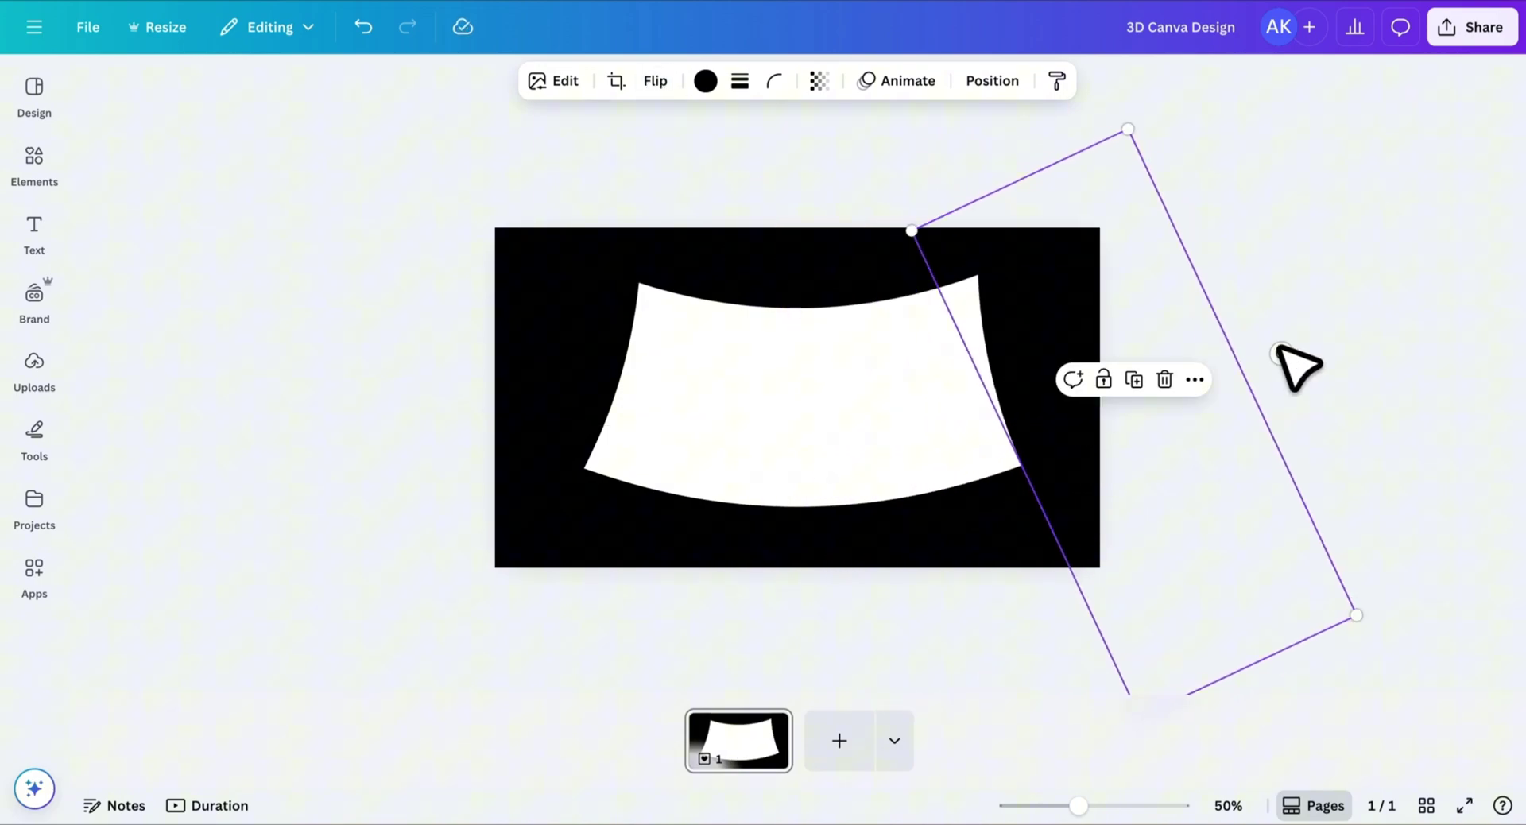
left_click_drag(1222, 445, 1228, 447)
left_click(1355, 435)
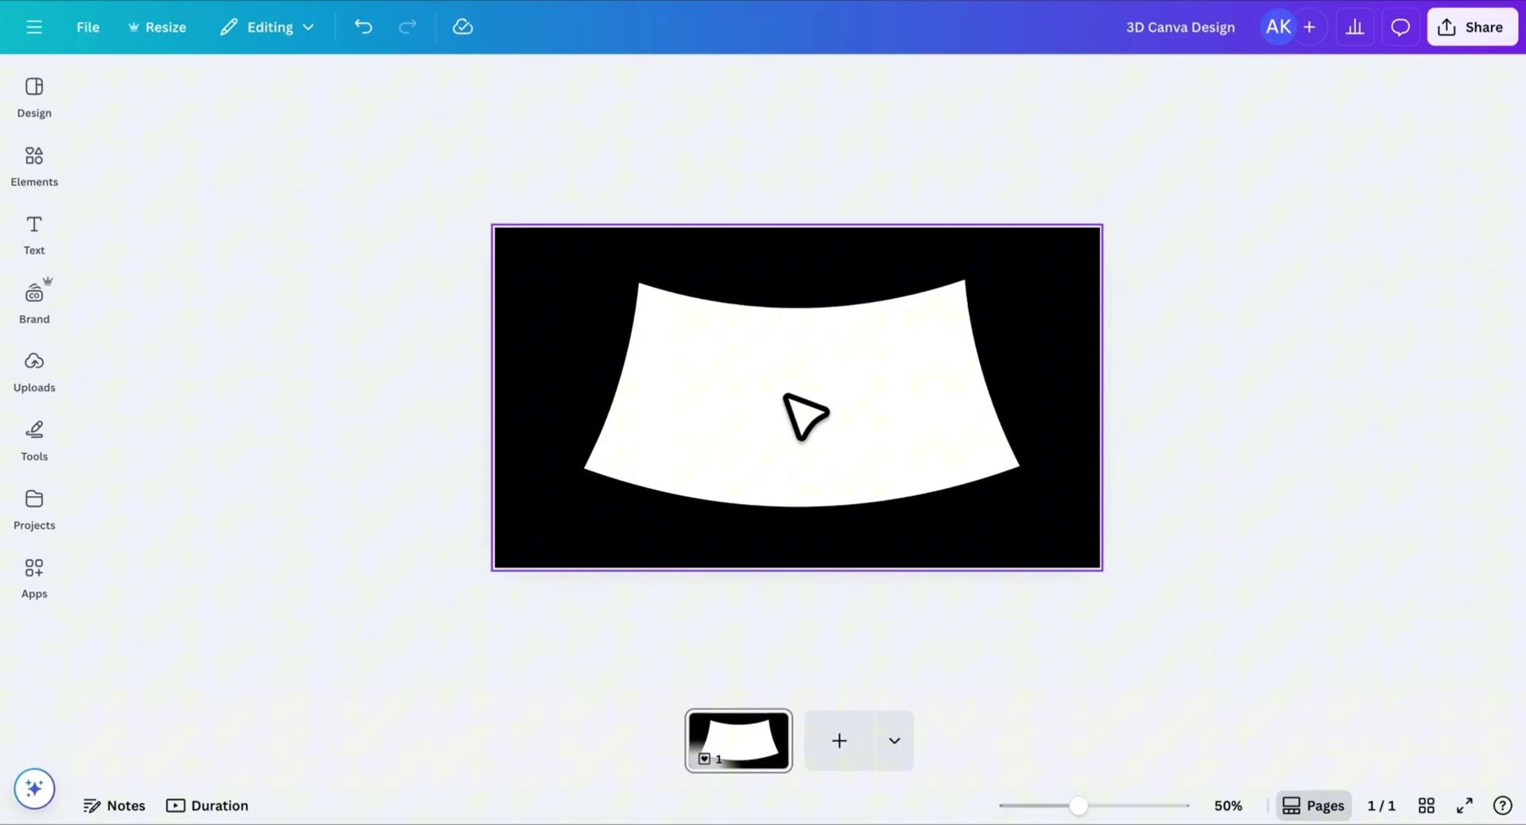
- Enlarge the white opening by moving the side shapes outward and the upper and lower shapes down, evening out the corners
left_click(1100, 806)
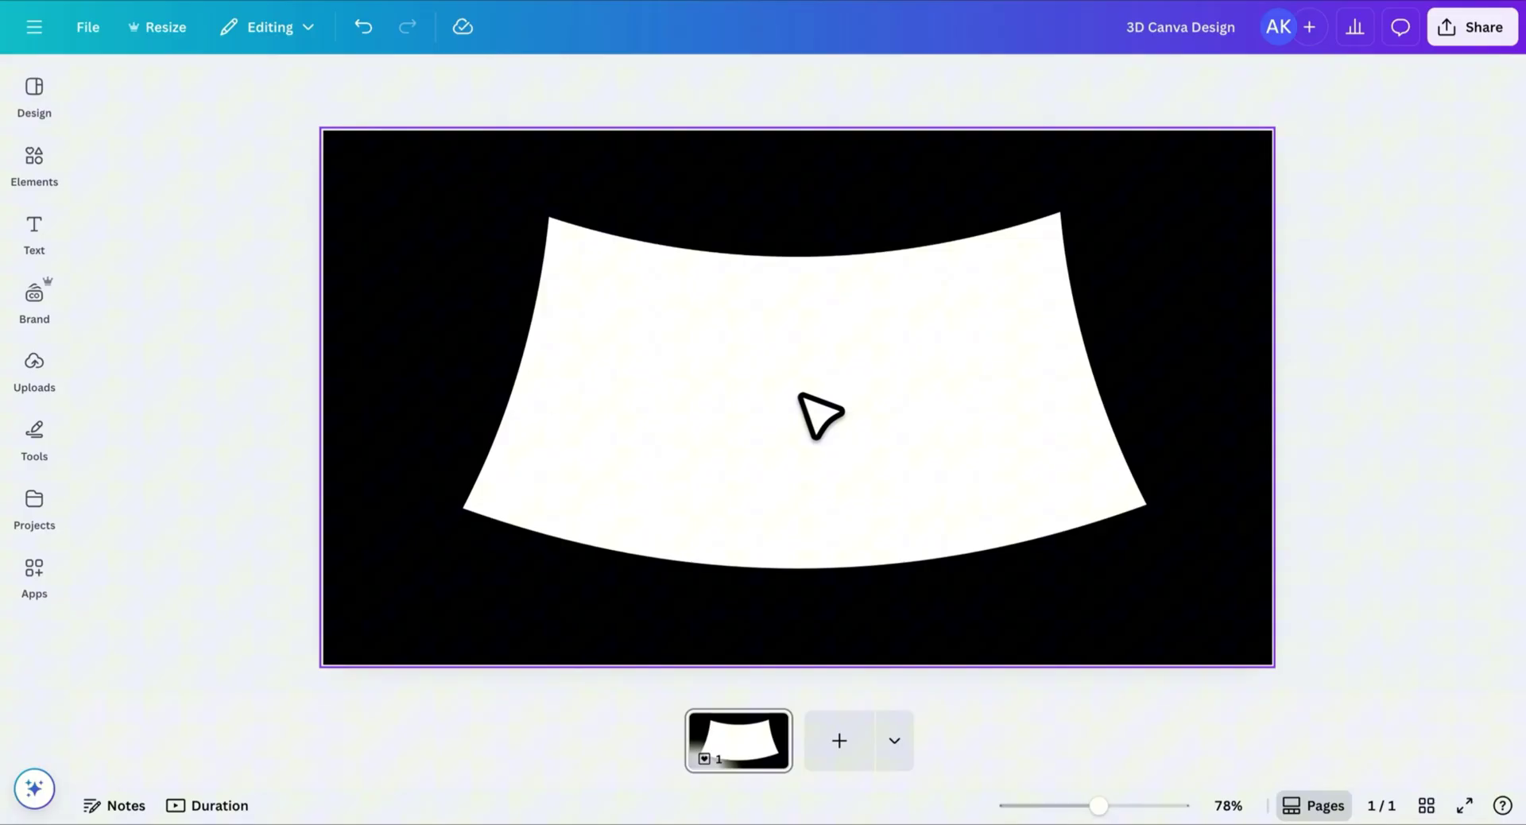
left_click_drag(1128, 334, 1165, 333)
left_click_drag(480, 317, 441, 317)
left_click_drag(835, 639, 834, 693)
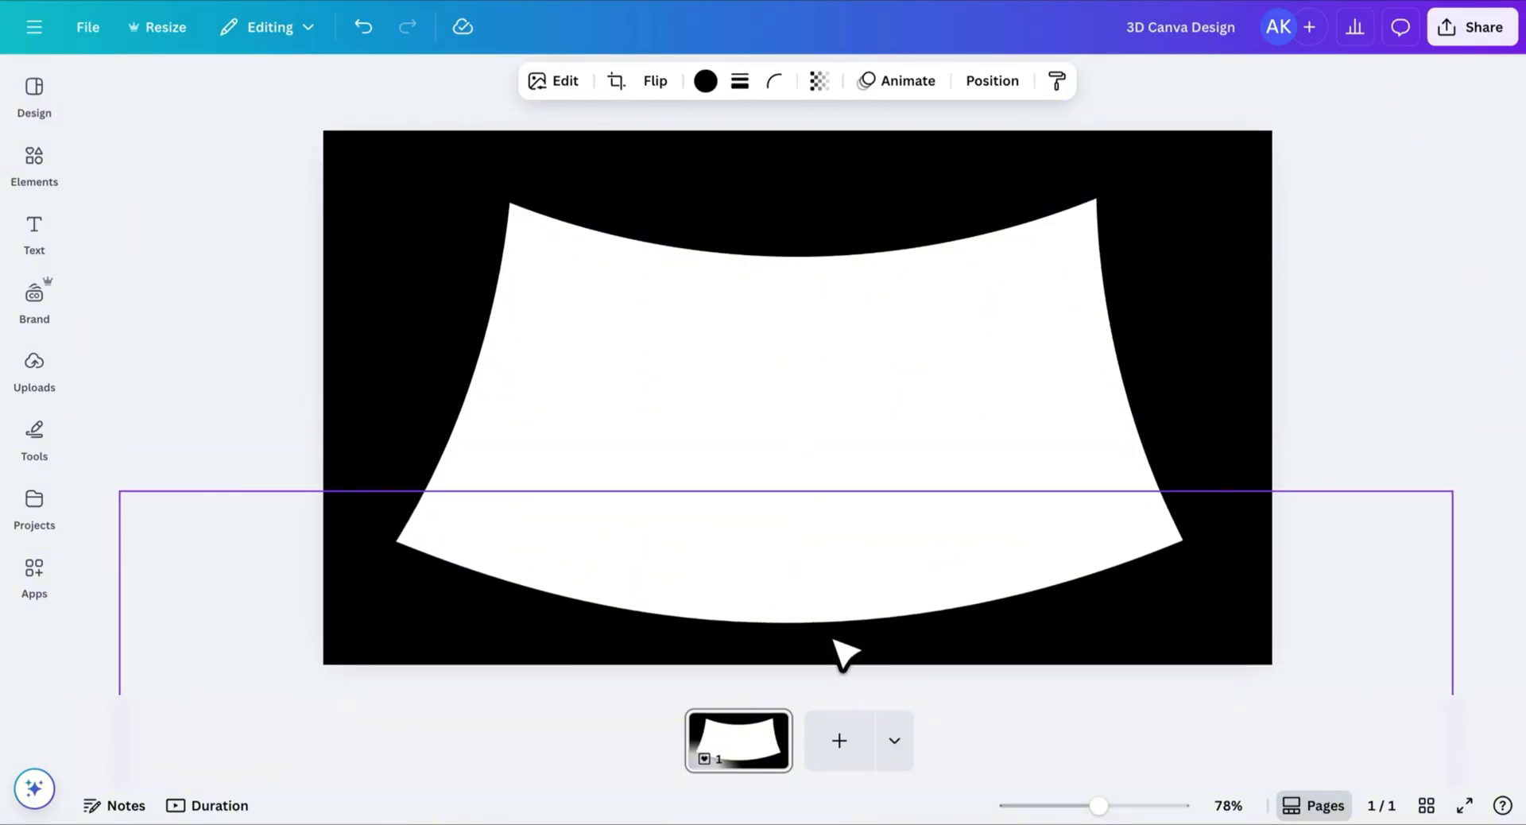
left_click(840, 205)
left_click_drag(840, 205, 840, 227)
mouse_move(1221, 472)
left_mouse_down()
mouse_move(1251, 472)
mouse_move(1236, 472)
left_mouse_up()
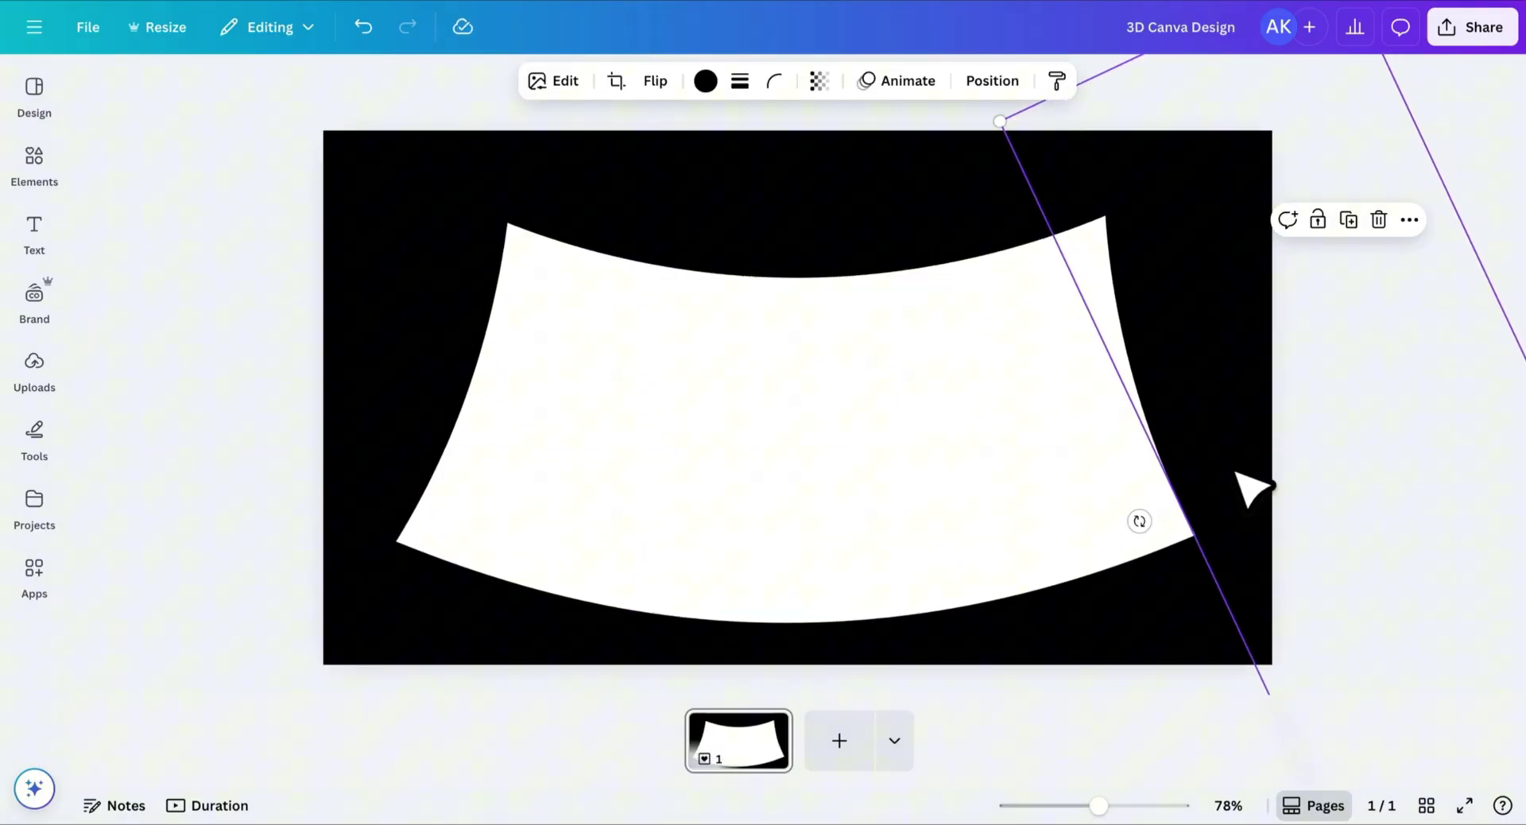
left_click_drag(1140, 519, 500, 477)
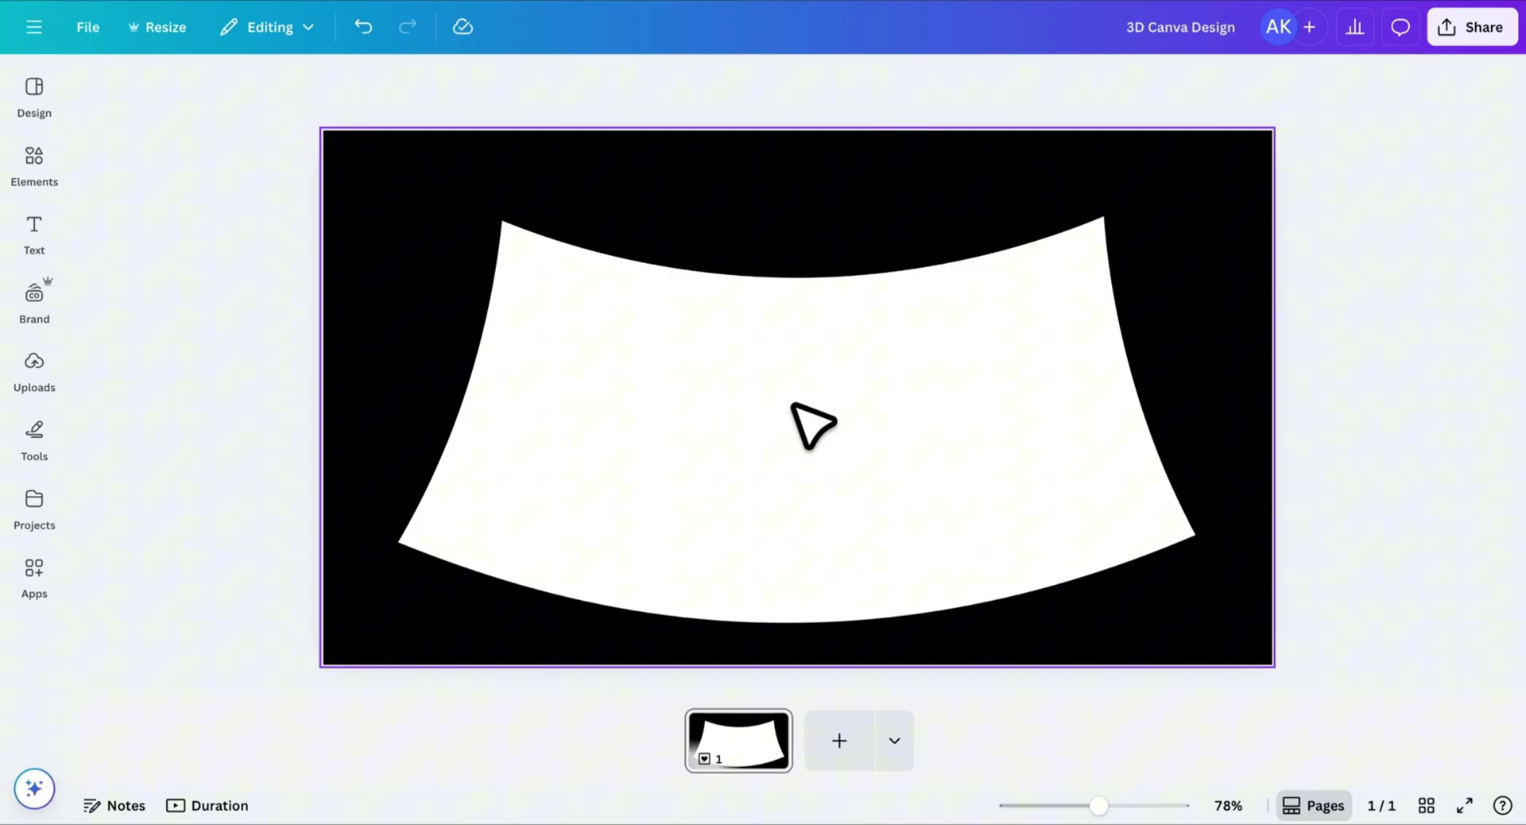
- Search the photos for "family" and add the picture of the family of four crouching on the grass
left_click(41, 169)
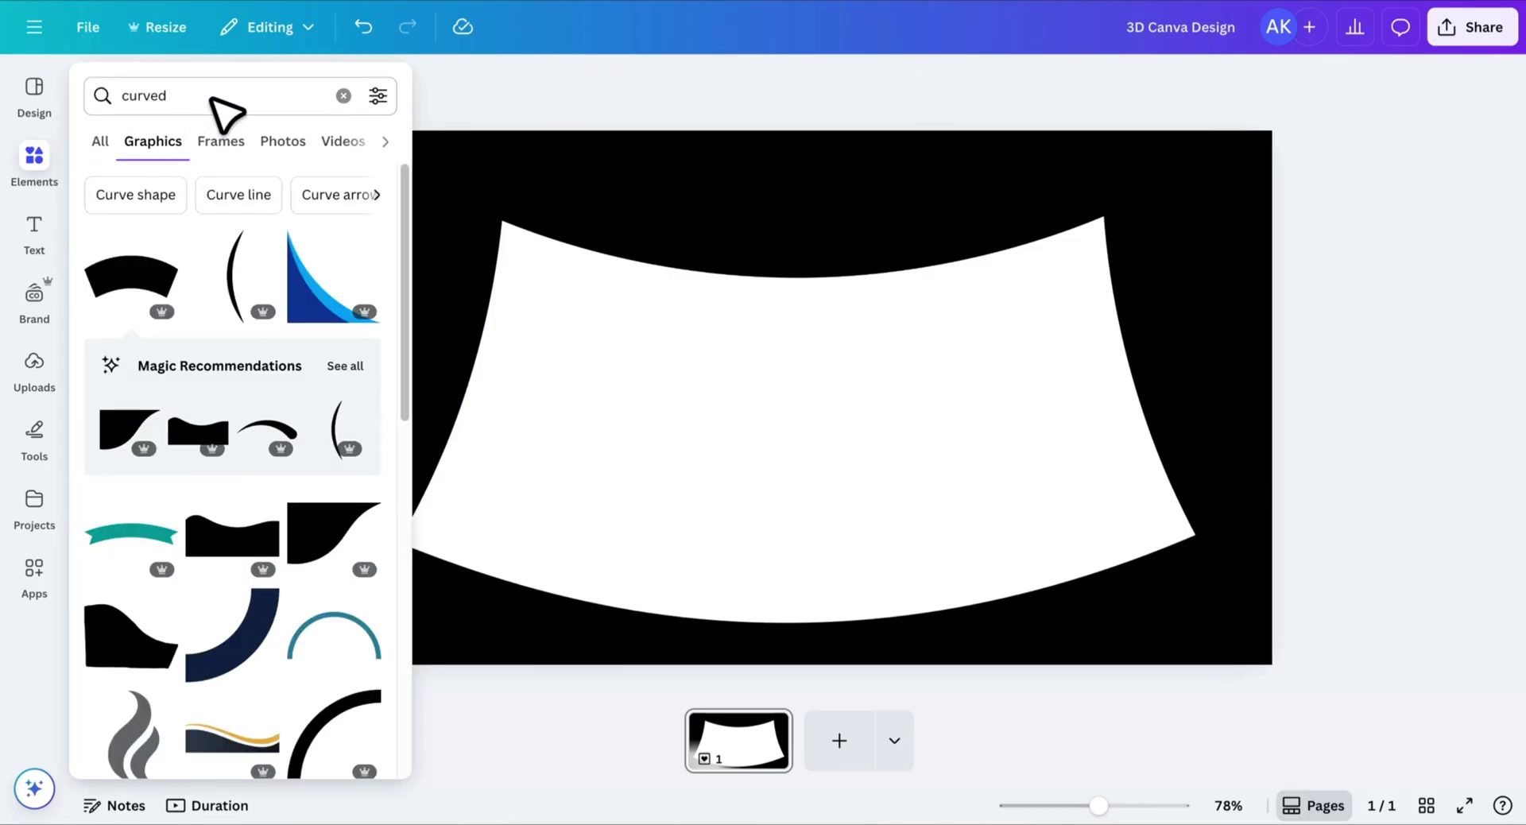
double_click(212, 97)
type("family")
key("Return")
left_click(298, 141)
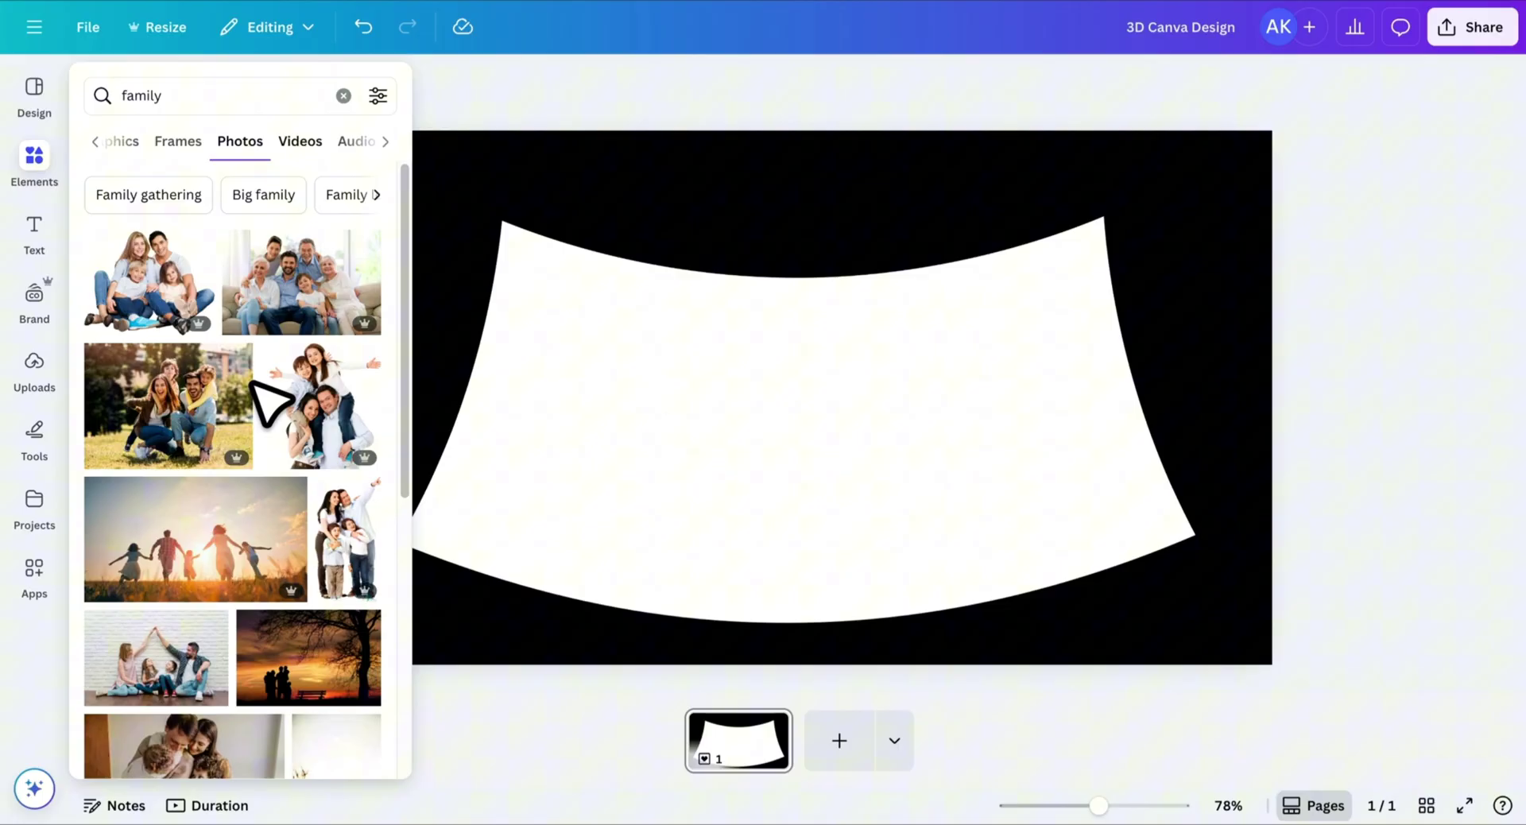
left_click(205, 429)
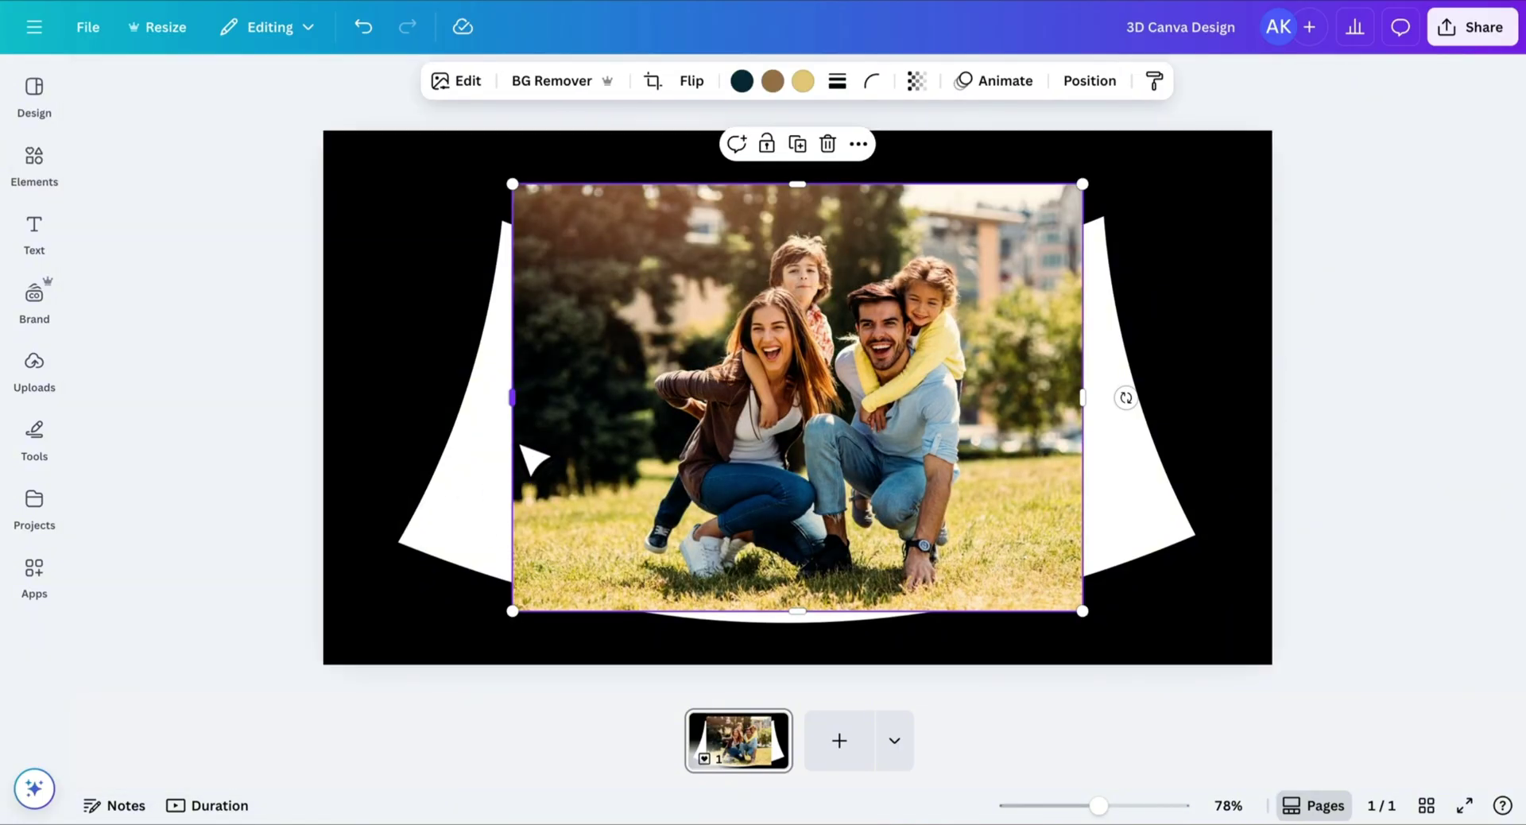
- Widen the family photo to cover the whole white opening and extend its upper edge to the top of the page
left_click_drag(514, 447, 377, 448)
left_click_drag(1082, 517, 1210, 531)
left_click_drag(798, 611, 823, 665)
left_click_drag(831, 557, 835, 531)
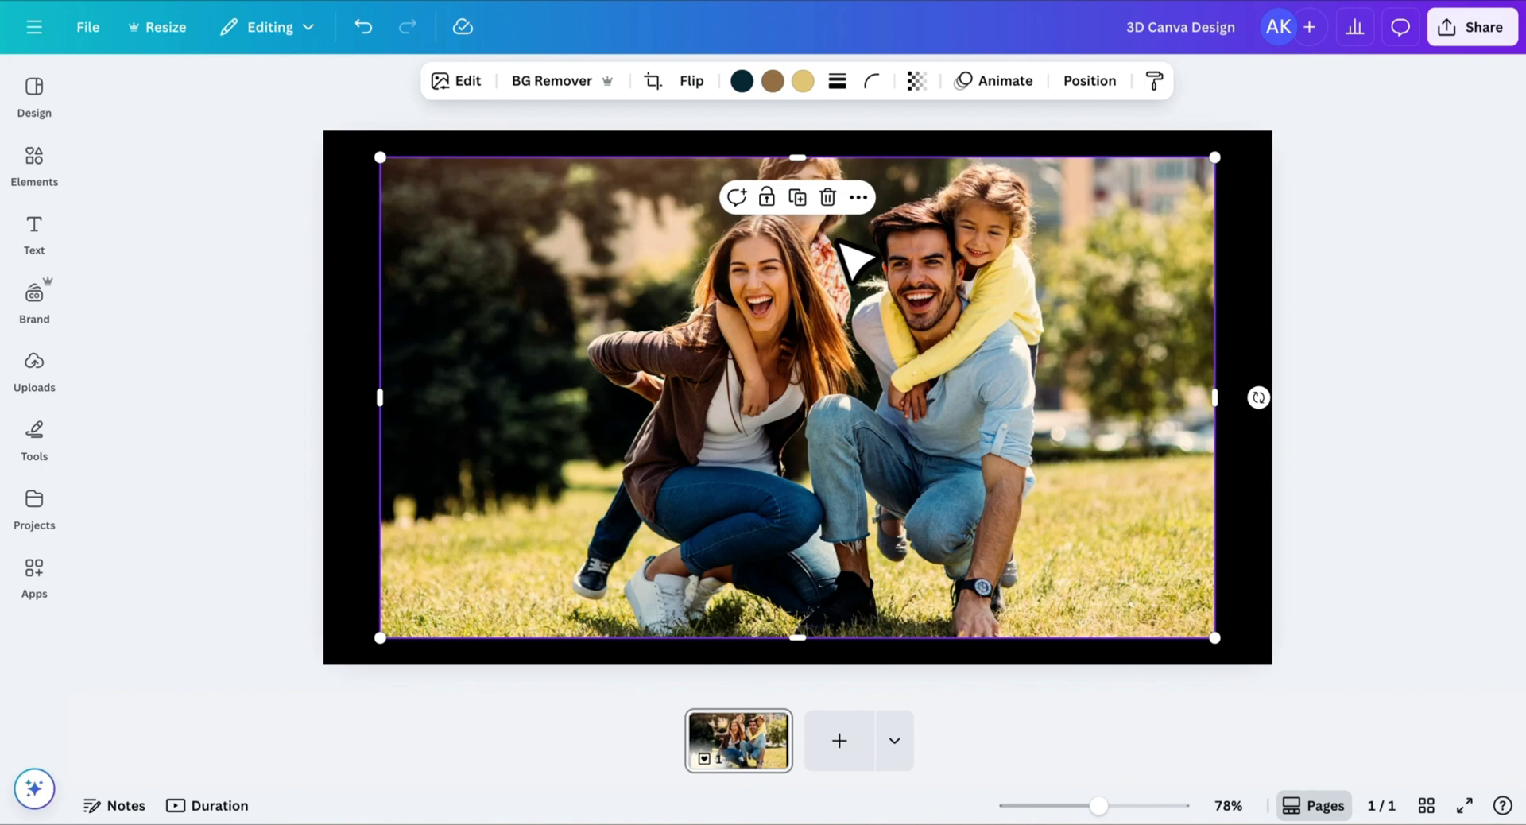
left_click_drag(815, 149, 811, 130)
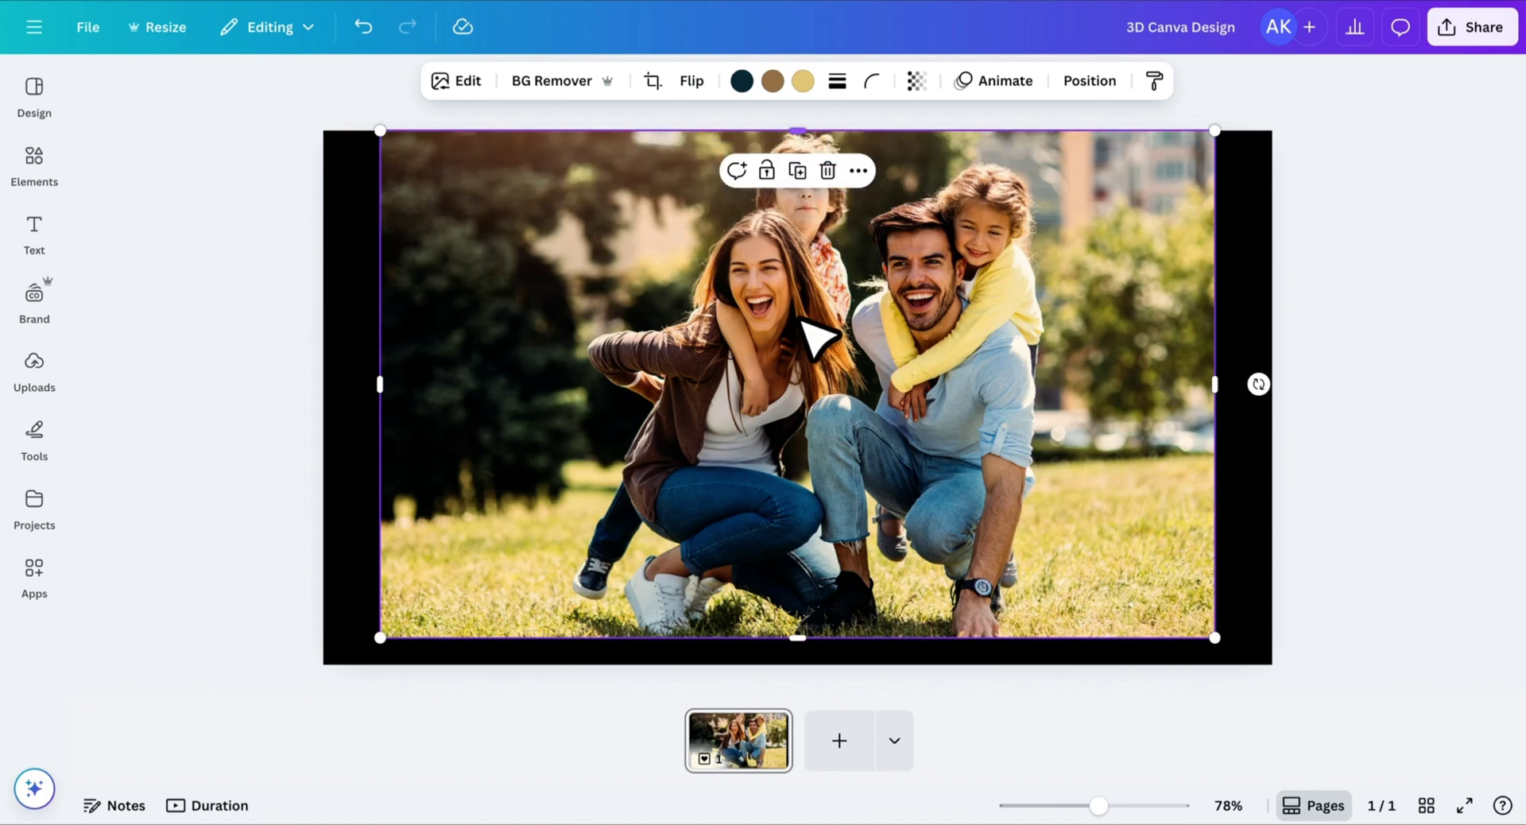
- Send the family photo to the back, behind the black shapes, and shift it slightly upward within the curved opening
right_click(816, 335)
mouse_move(857, 418)
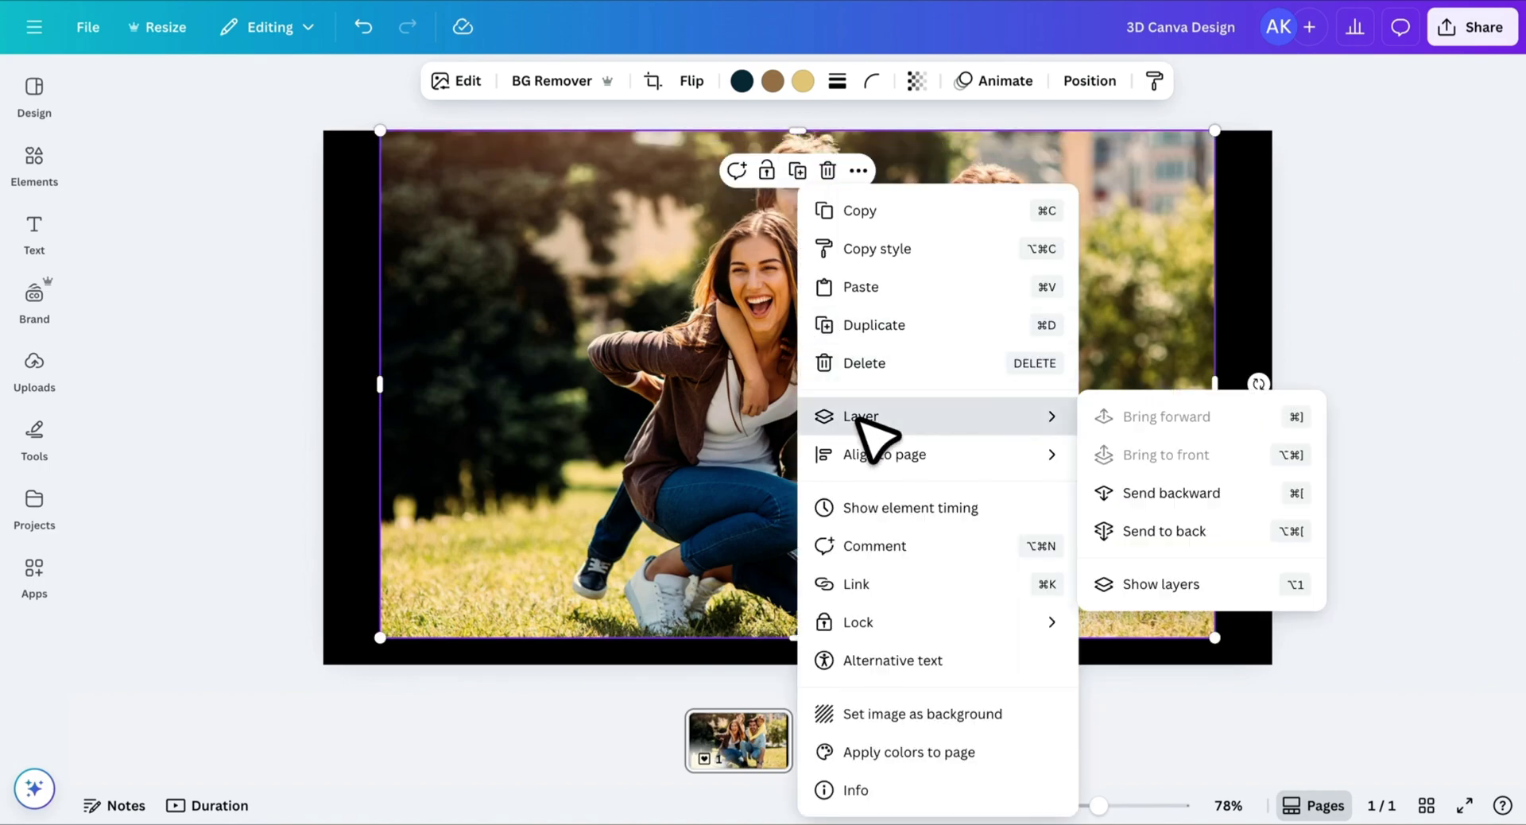
left_click(1149, 528)
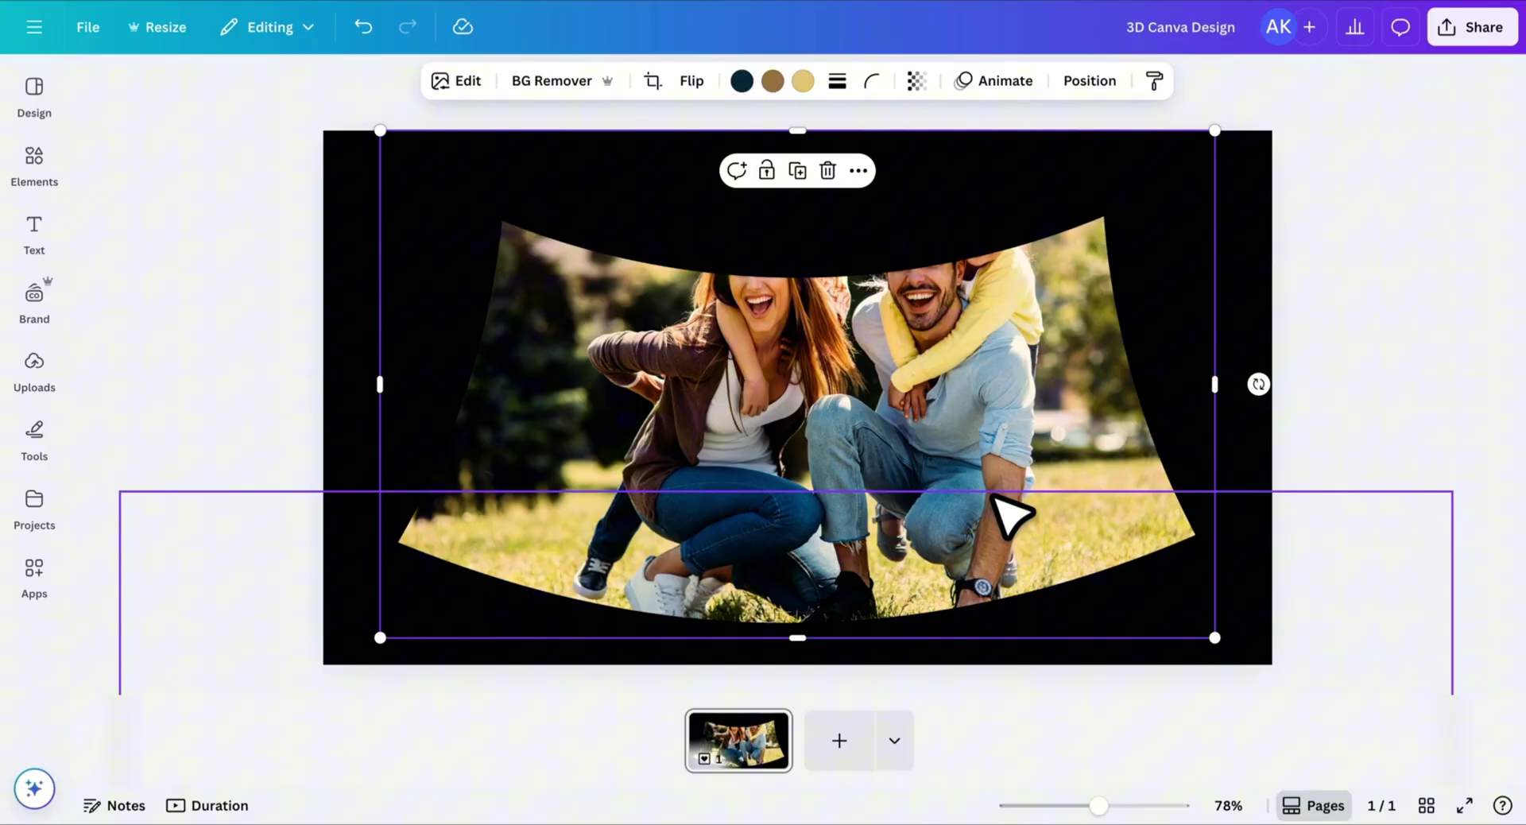
left_click_drag(851, 443, 844, 417)
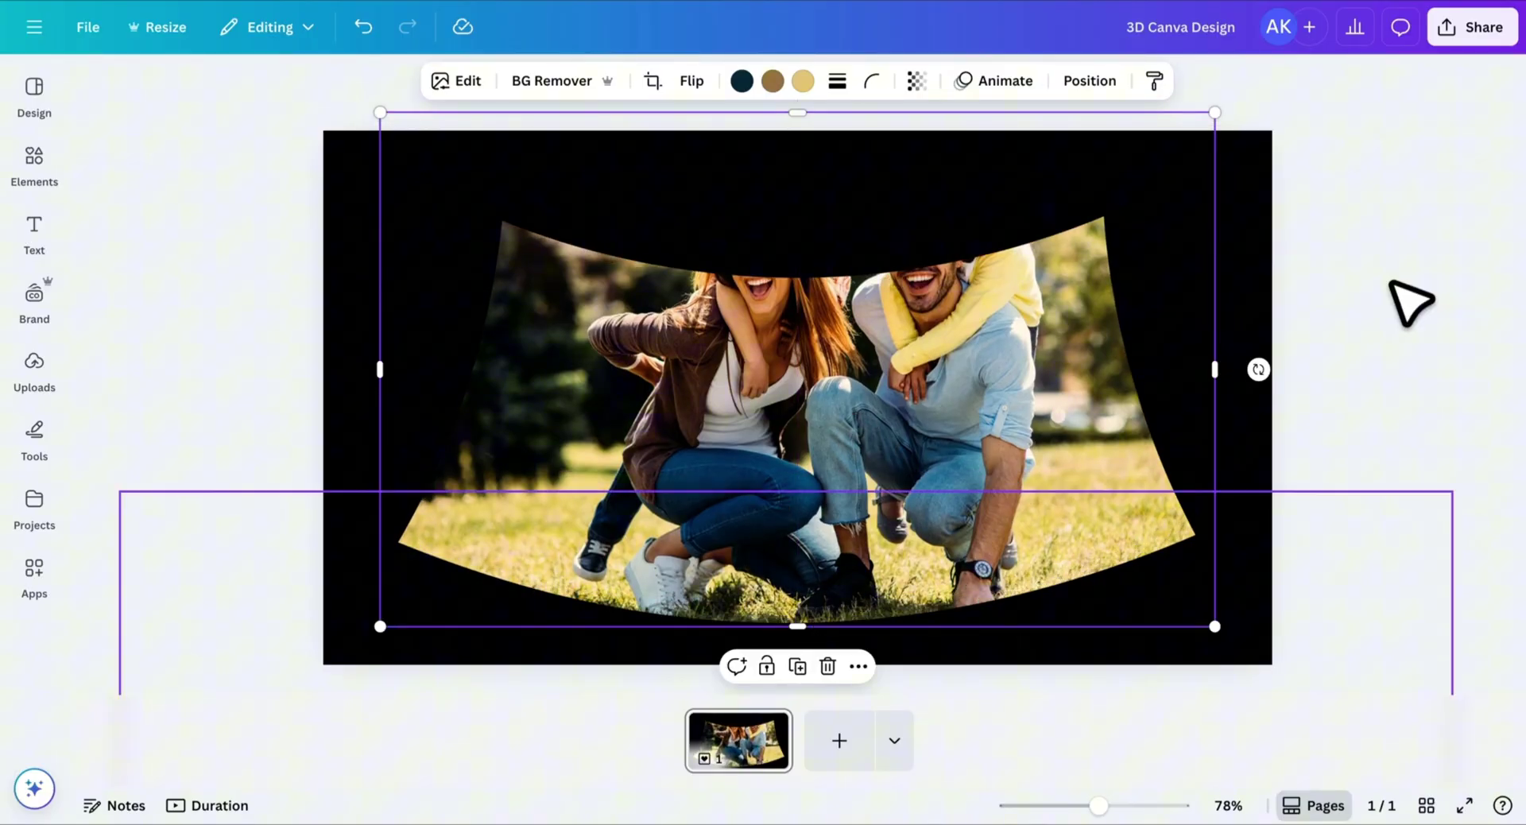
- Download the design as a PNG at size 1.5 (1,920 × 1,080 px)
left_click(1470, 32)
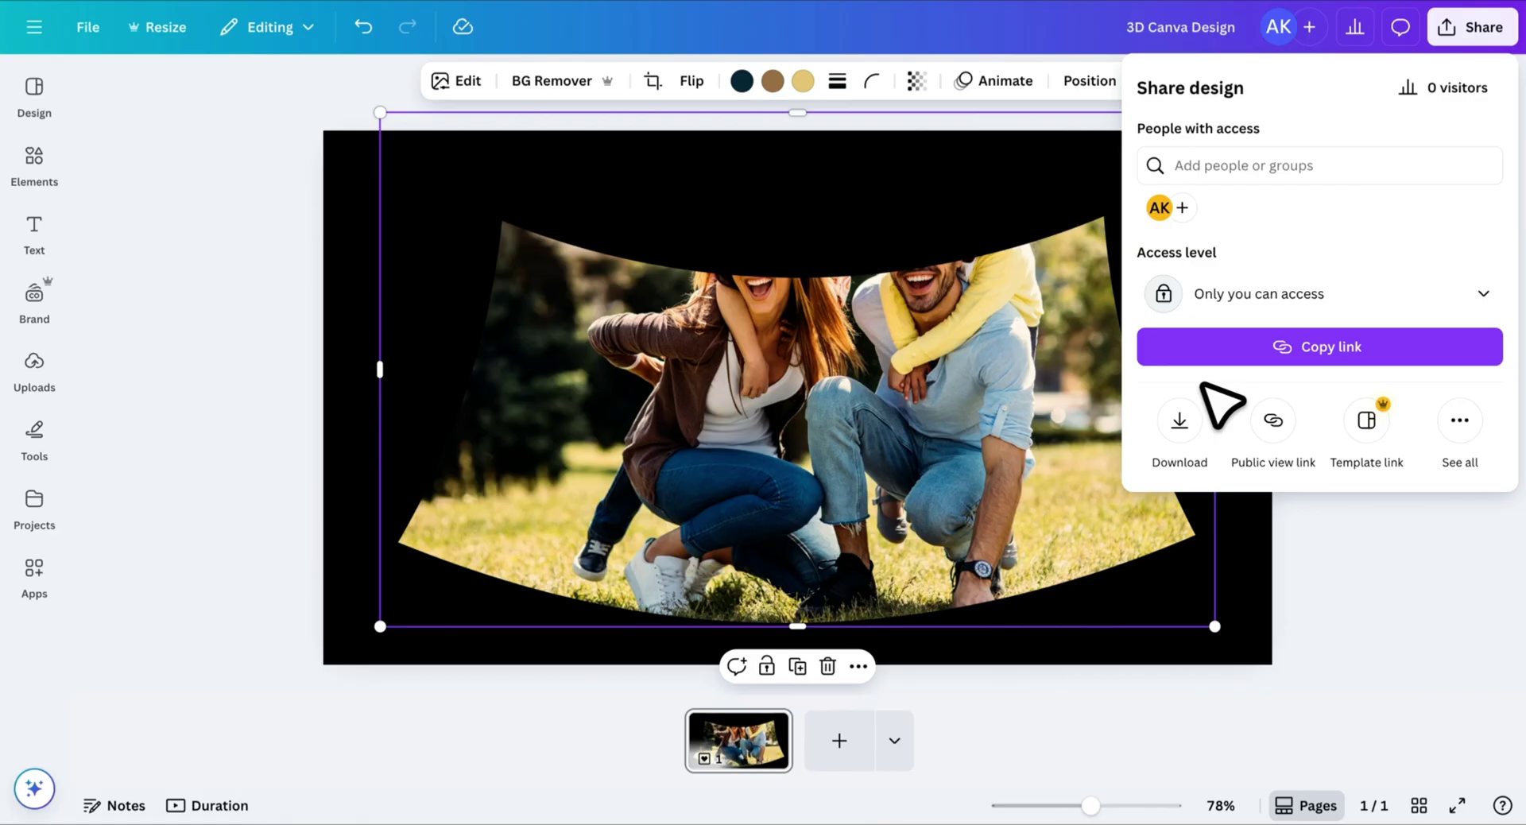
left_click(1179, 421)
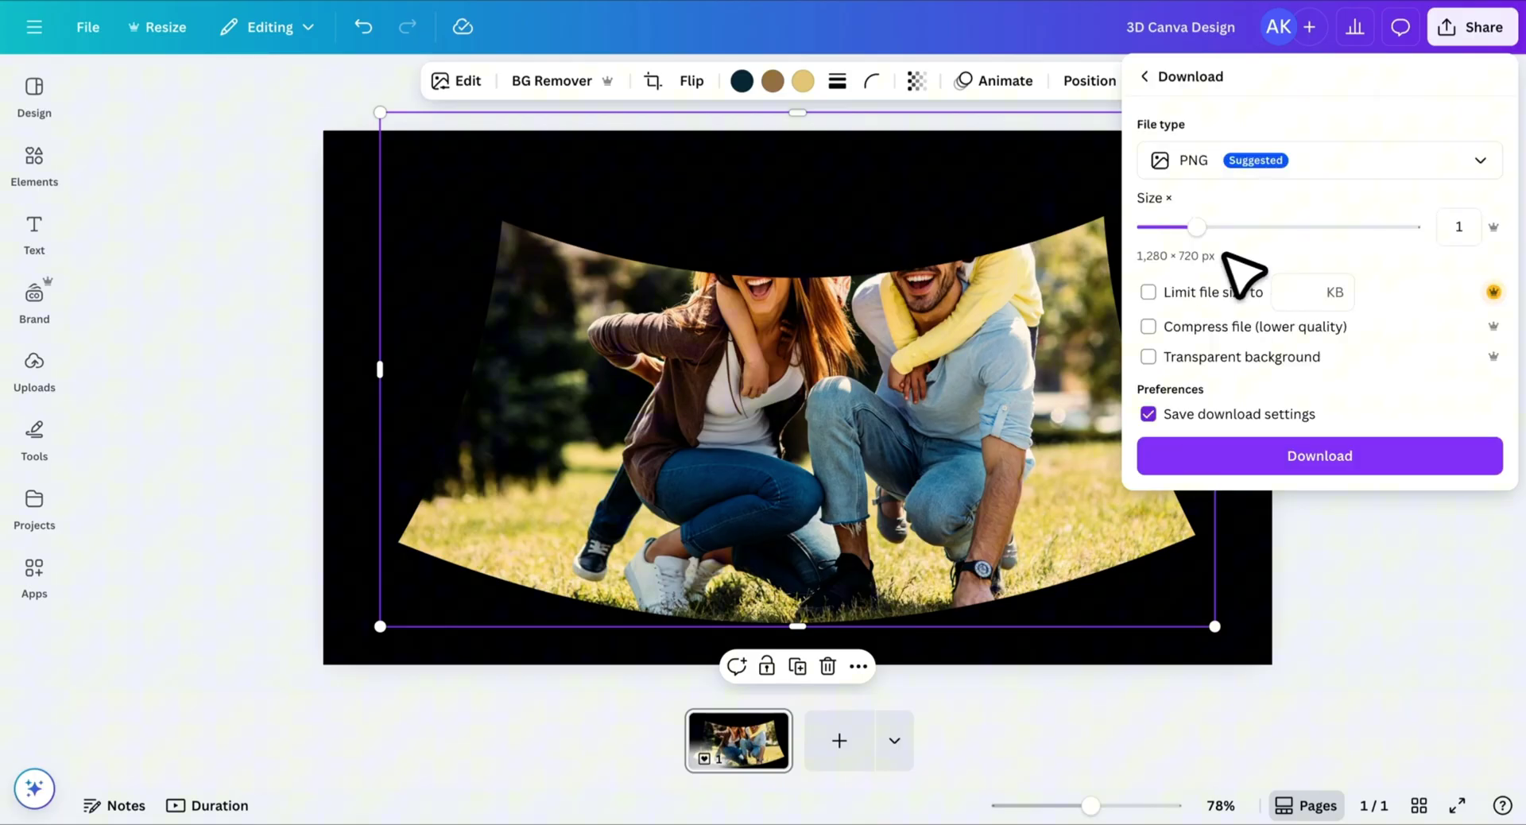
left_click_drag(1236, 231, 1261, 230)
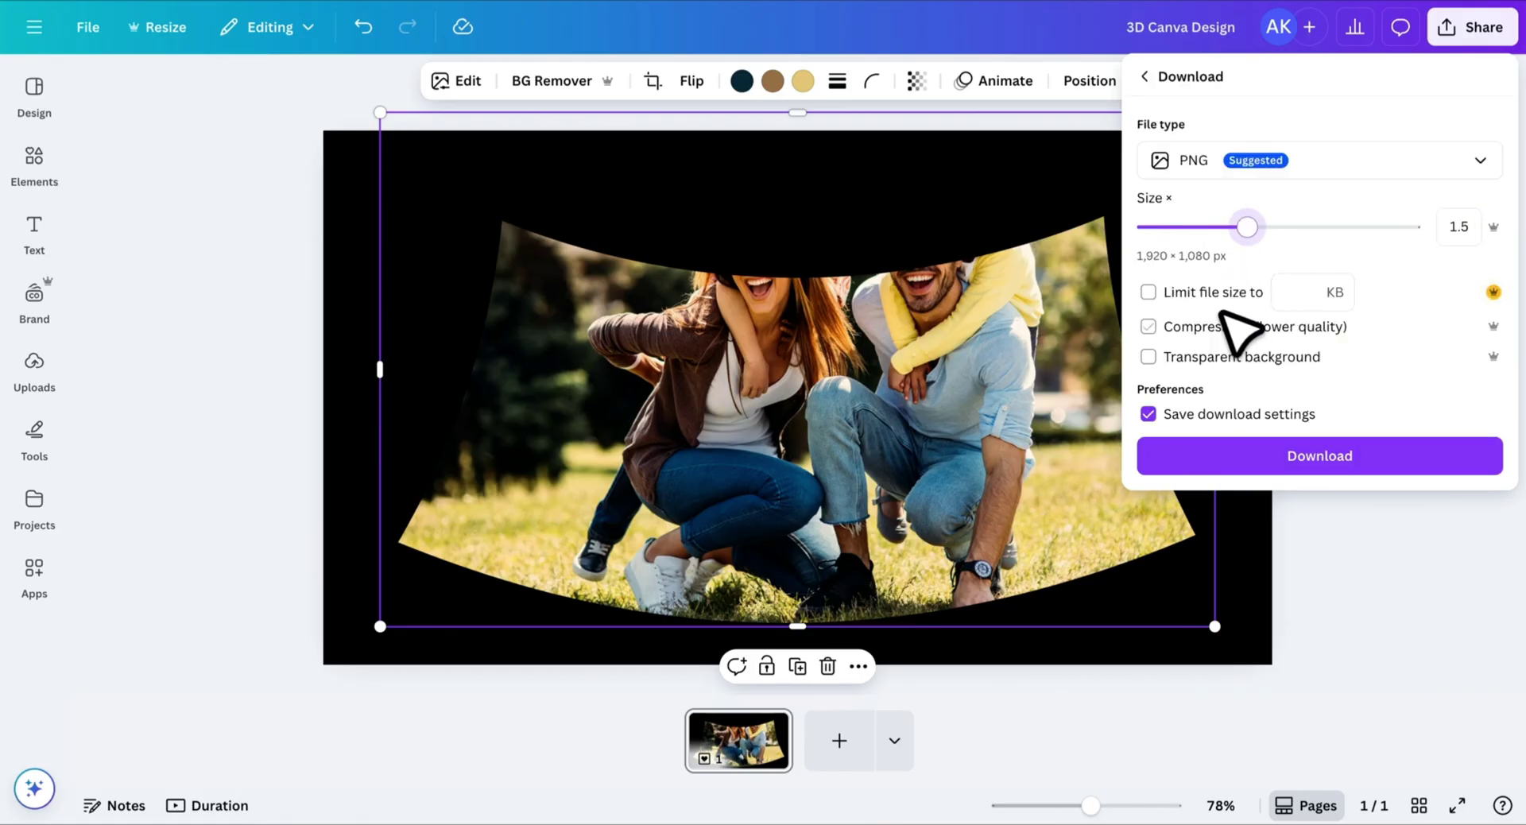
left_click(1213, 458)
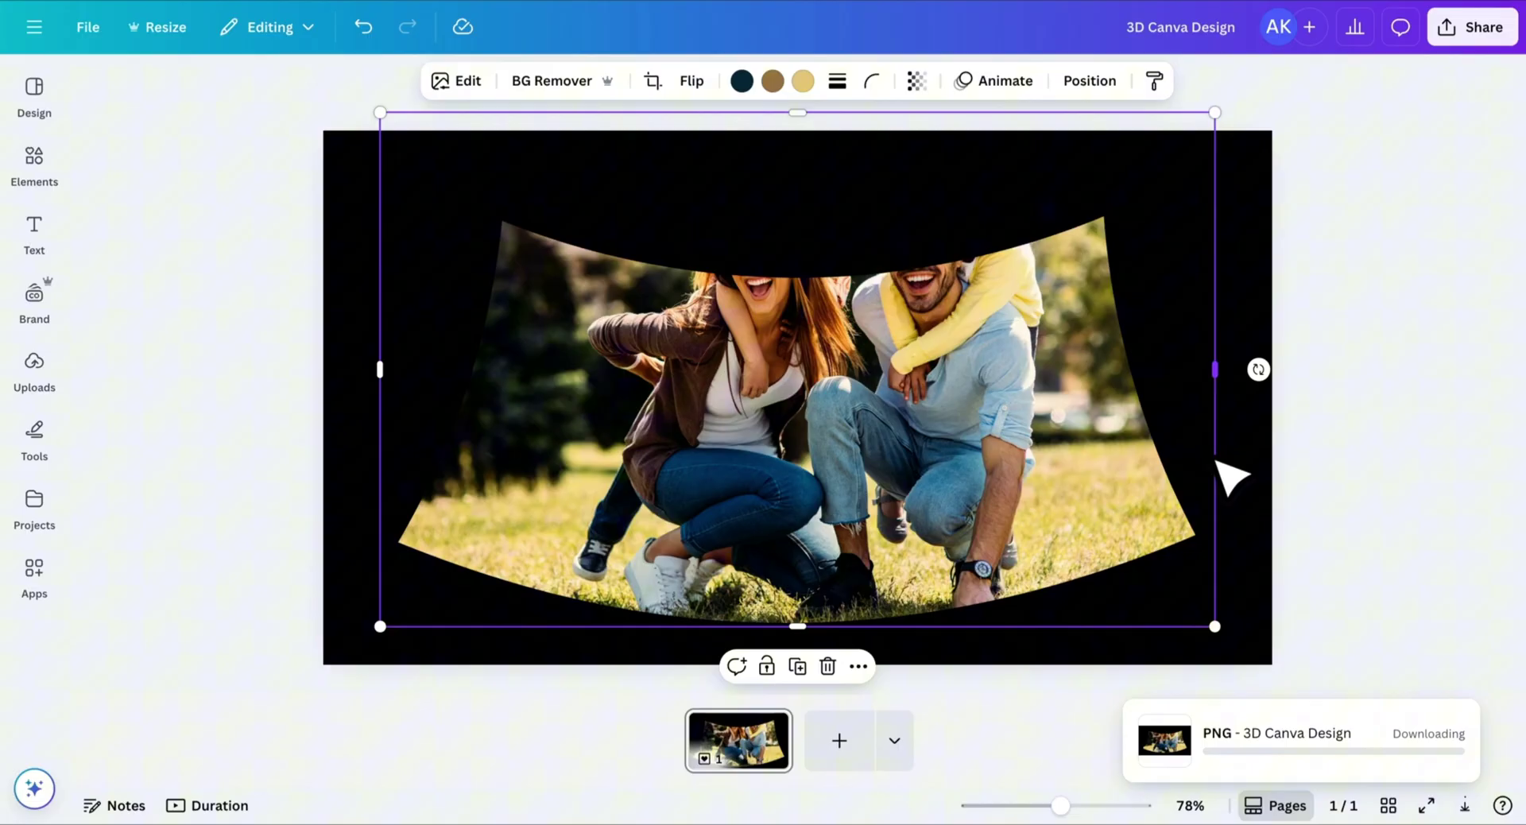
- Add a second page and place the downloaded PNG of the curved family photo in its middle
left_click(839, 743)
left_click(1351, 0)
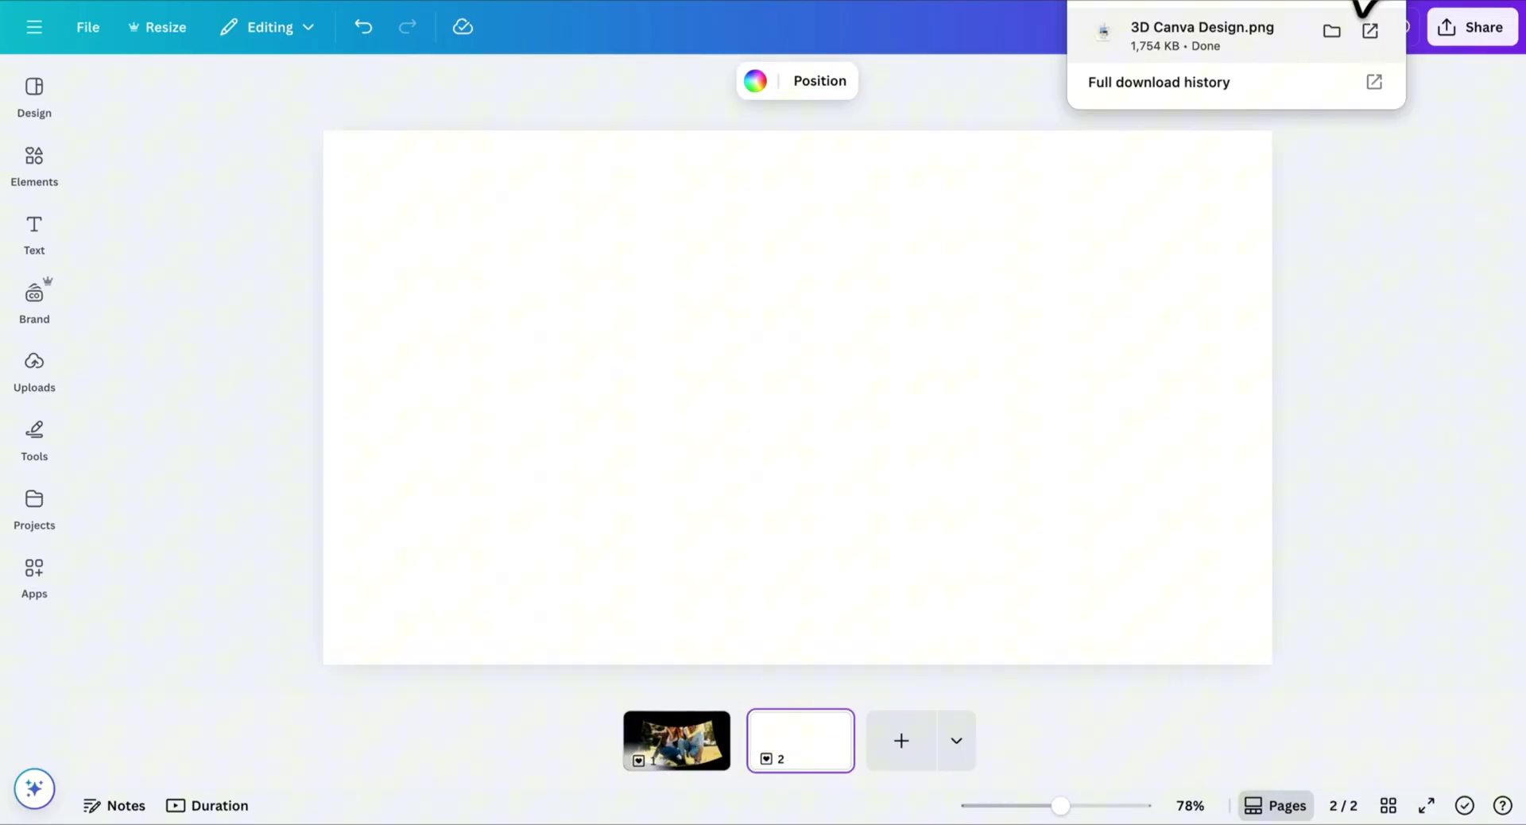
left_click_drag(1045, 282, 1046, 287)
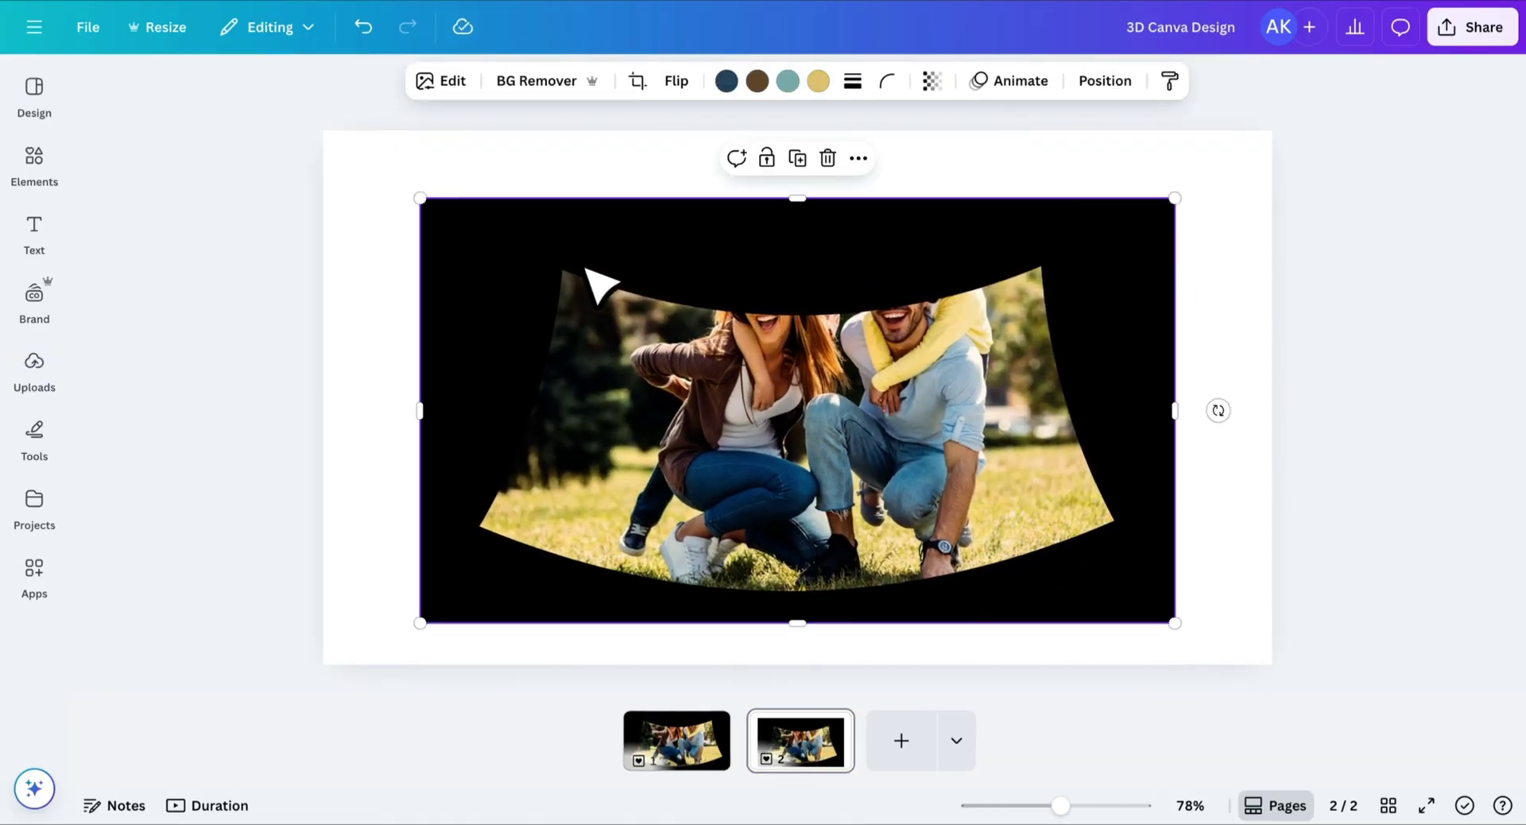
- Try removing the background of the placed image with BG Remover and undo the removal
left_click(559, 86)
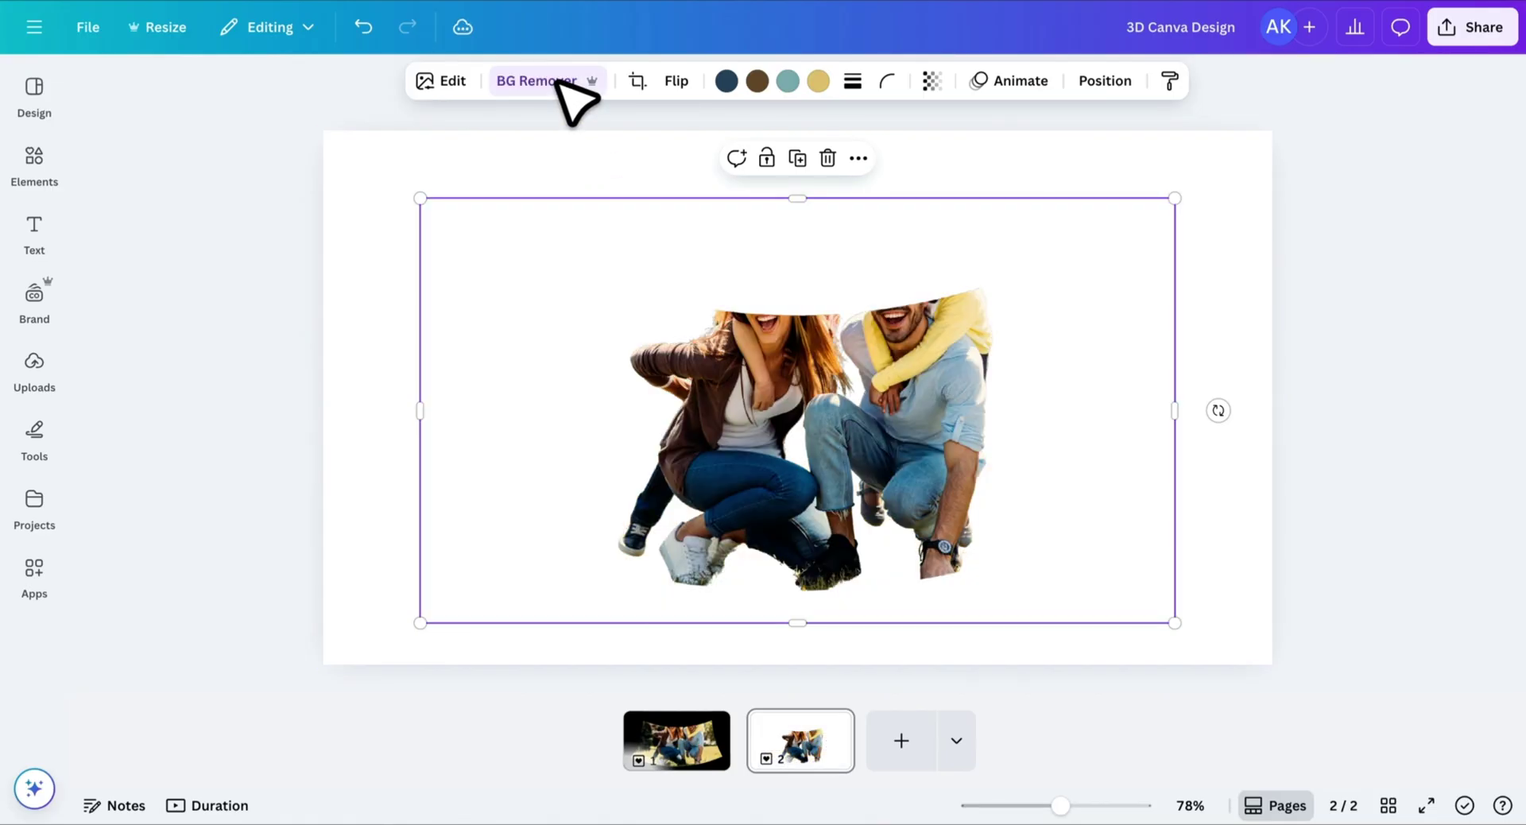
key("ctrl+z")
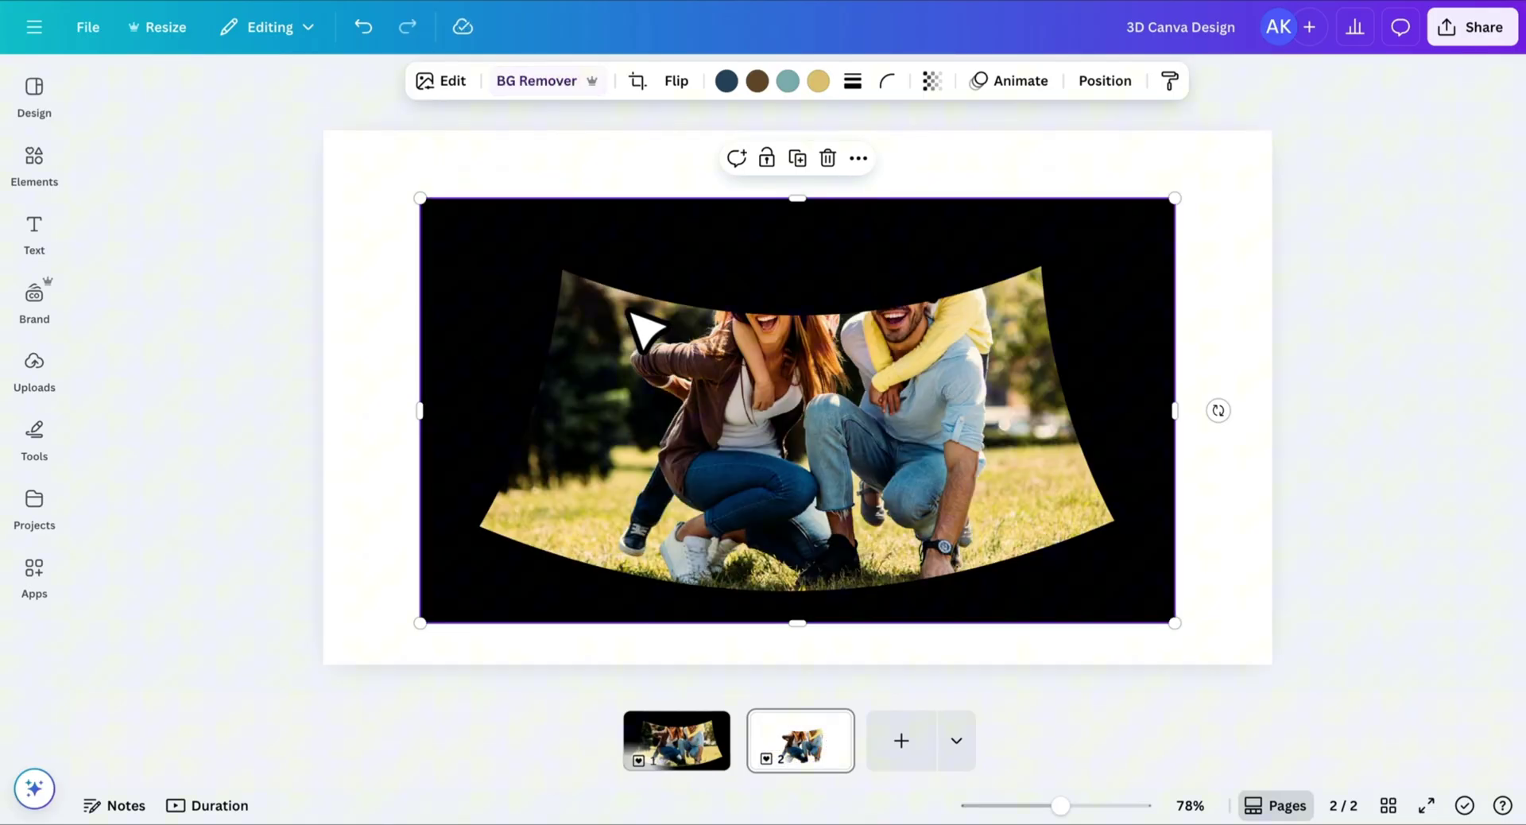
- Use Magic Grab with a size 40 brush and Auto-detect on to grab the curved family photo out of its black surround
left_click(450, 83)
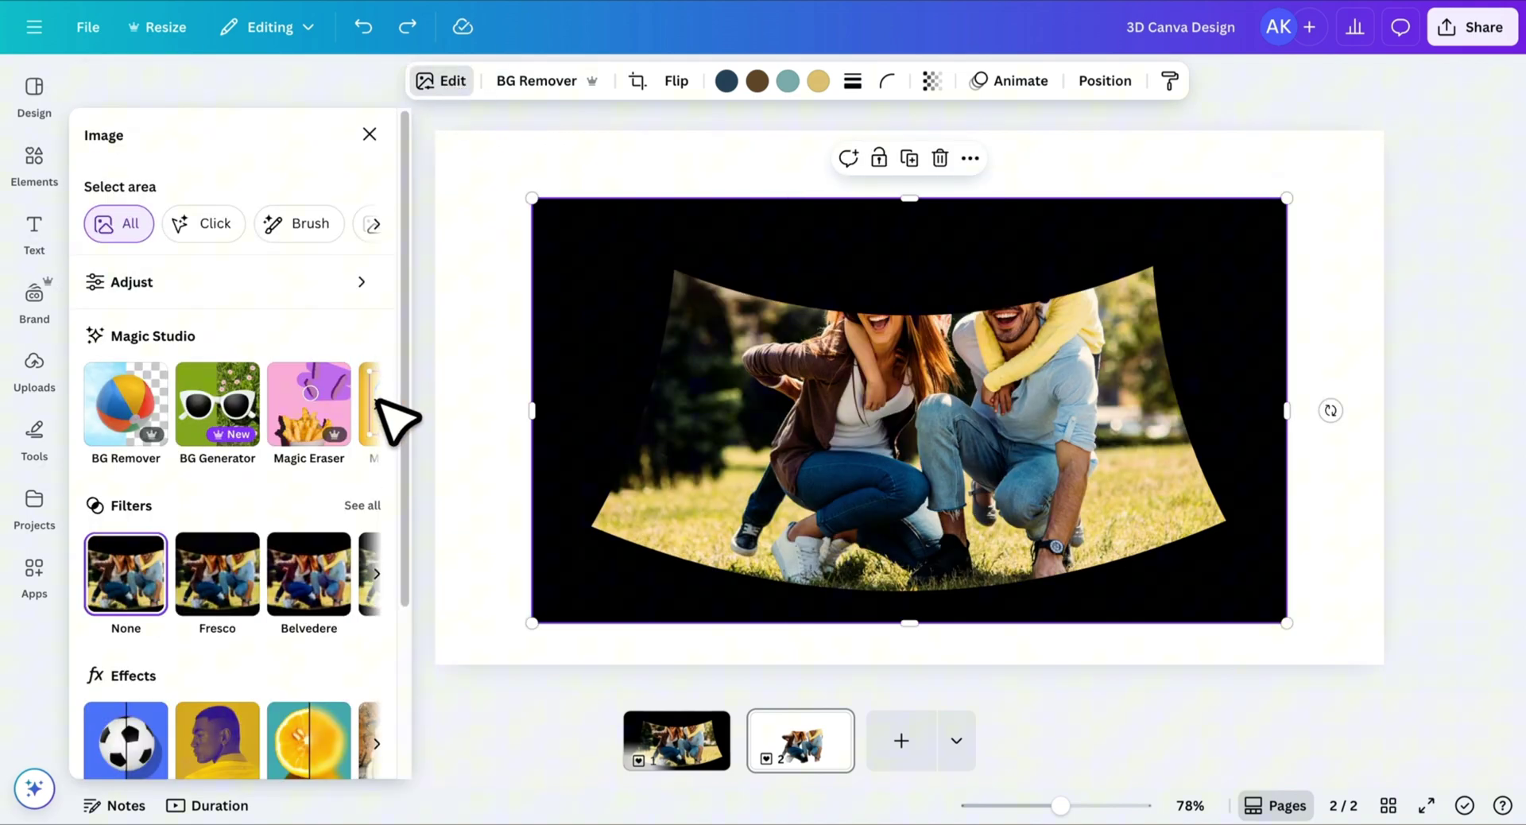
left_click(377, 404)
left_click(133, 391)
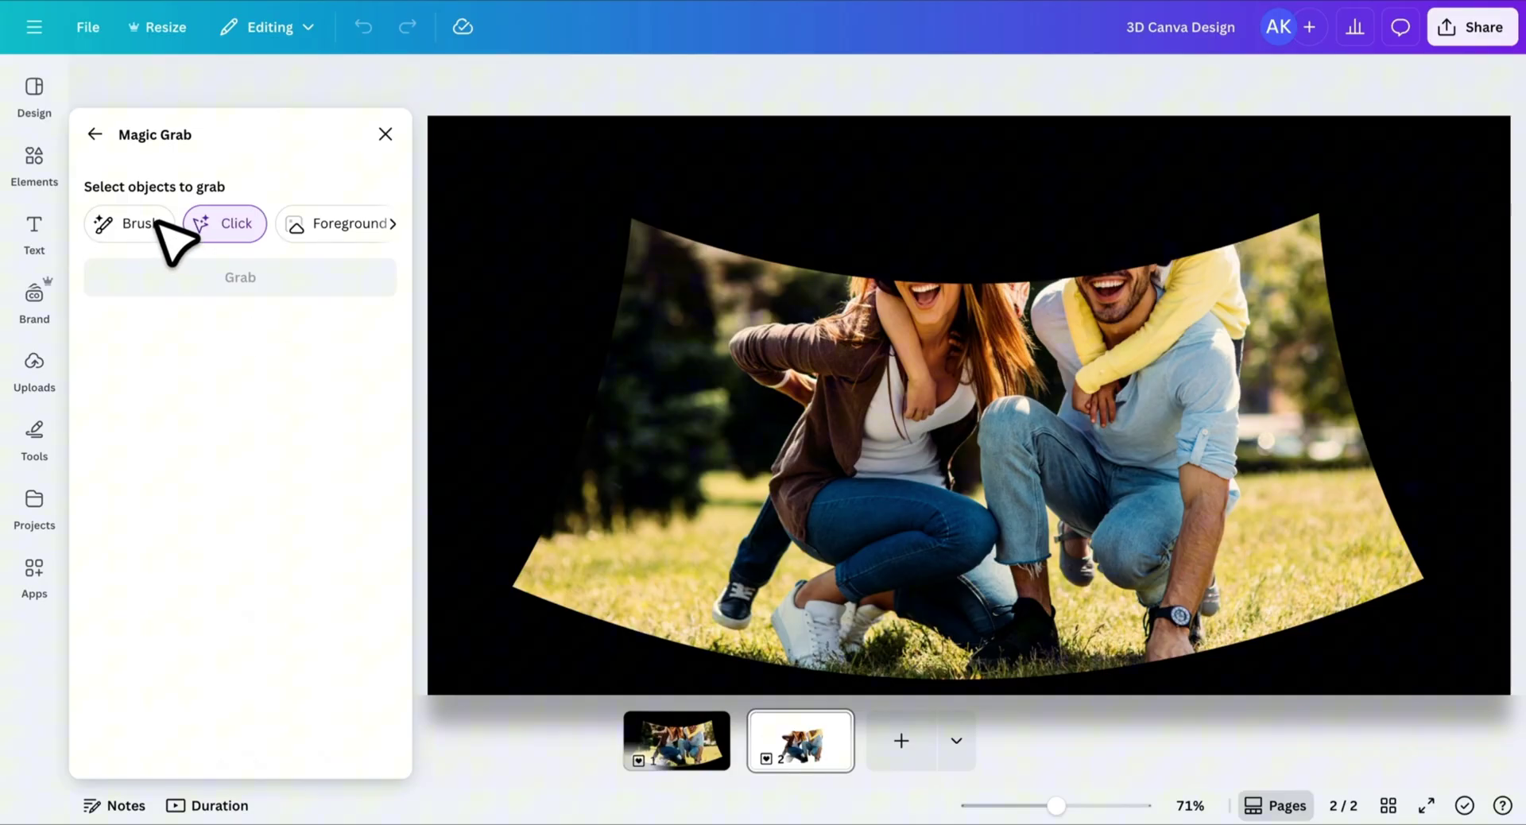
left_click(158, 224)
mouse_move(520, 592)
left_mouse_down()
mouse_move(621, 288)
mouse_move(691, 229)
mouse_move(1231, 288)
mouse_move(1135, 285)
mouse_move(1306, 268)
mouse_move(1386, 510)
mouse_move(1298, 596)
mouse_move(545, 615)
left_mouse_up()
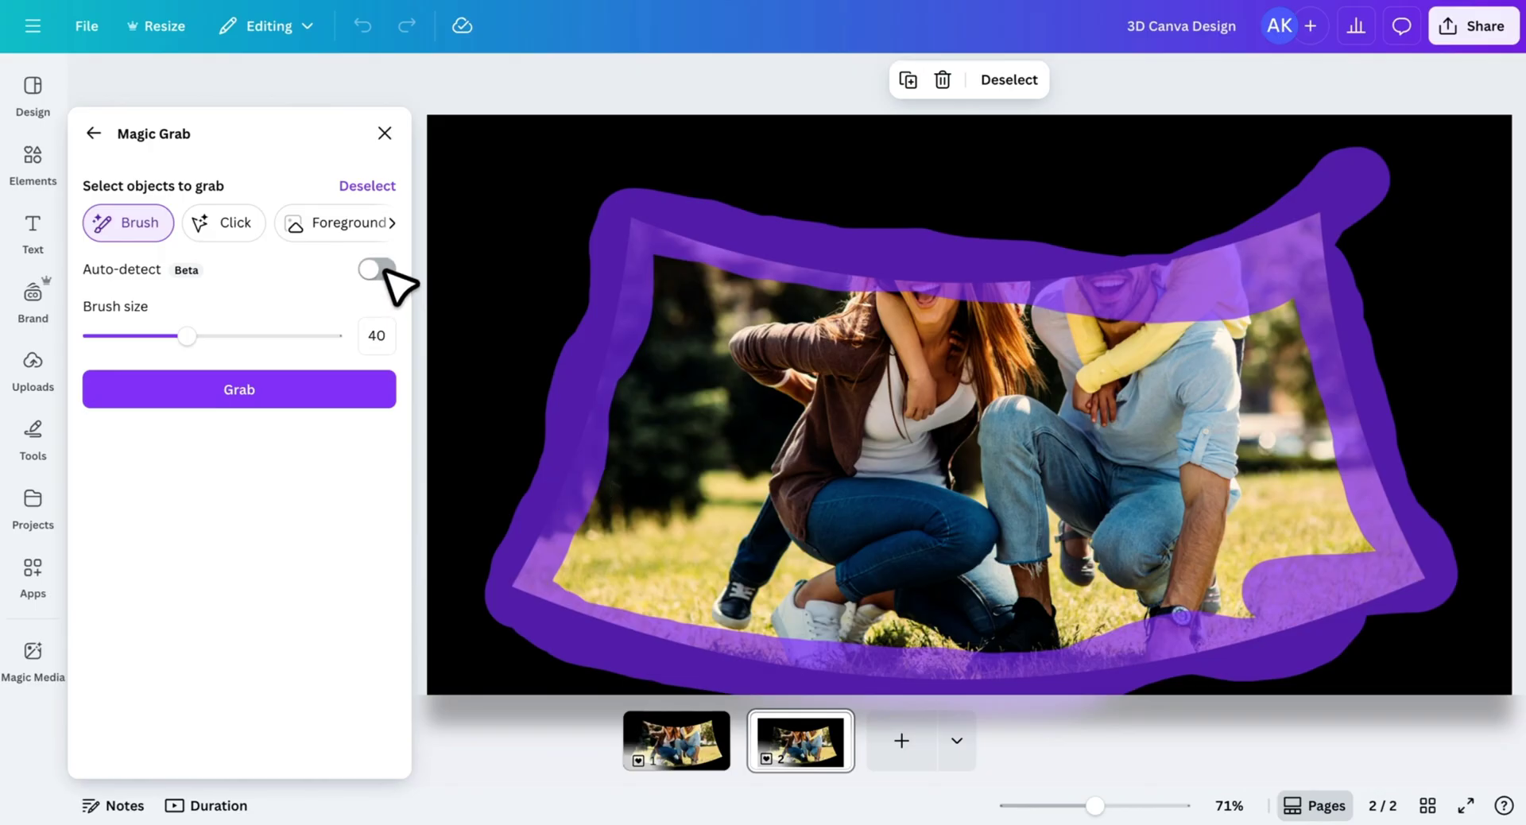
left_click(377, 269)
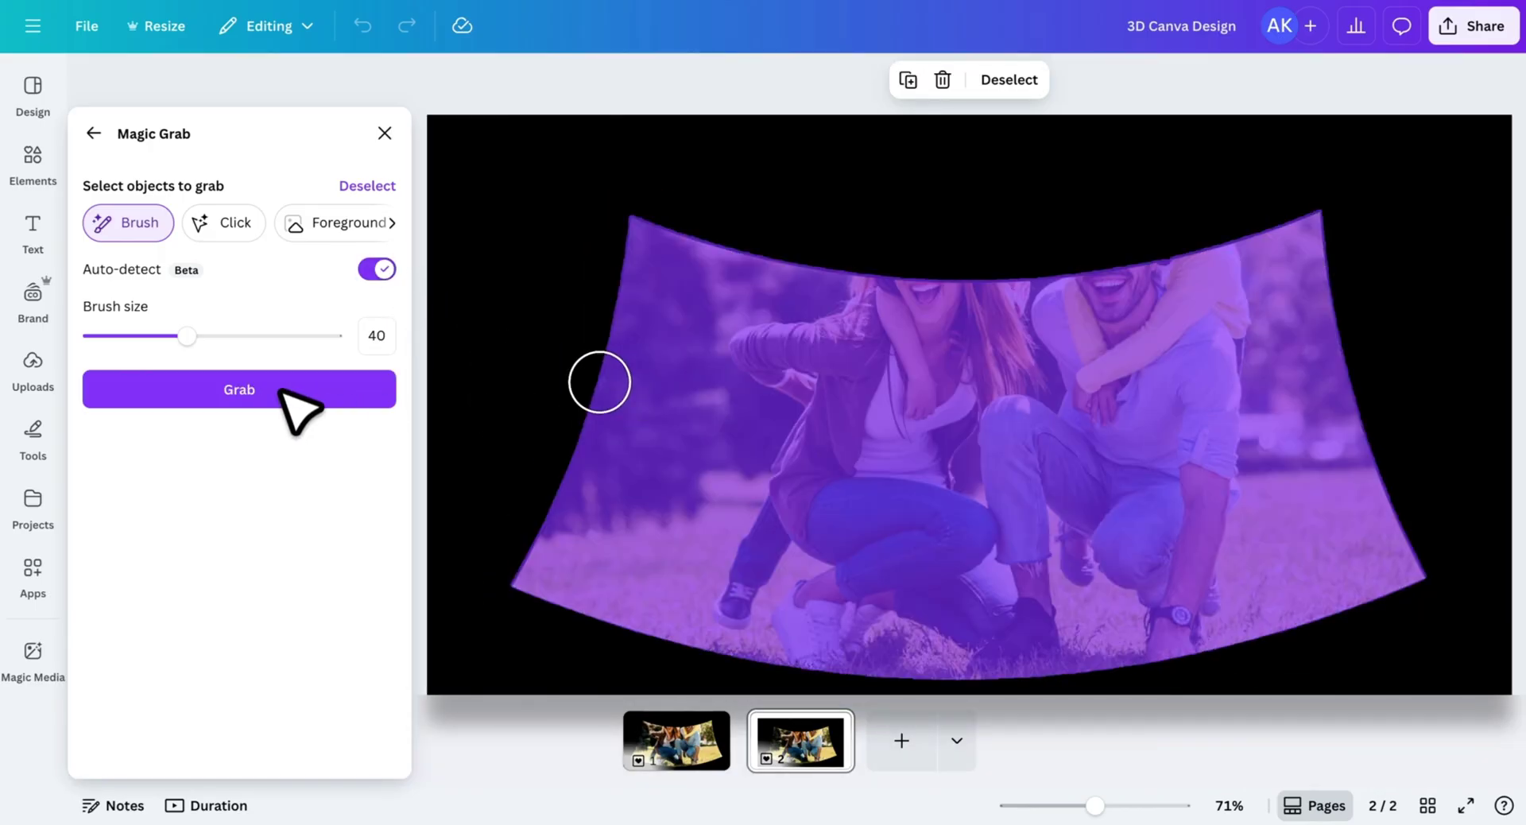
left_click(238, 391)
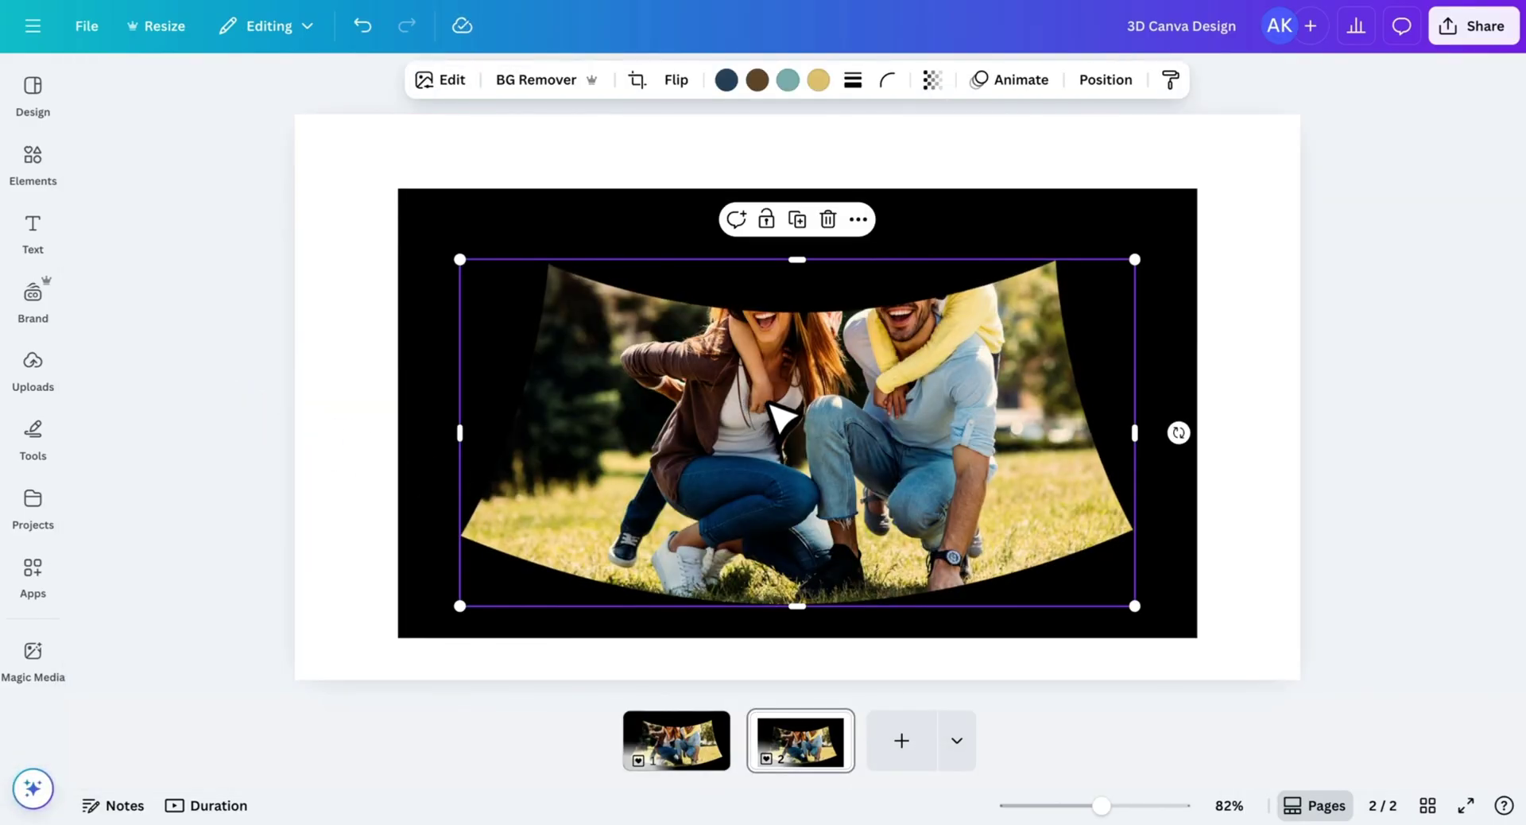
- Delete the leftover black image behind the grabbed photo and centre the curved family photo on the page
left_click_drag(769, 403, 800, 384)
left_click(440, 383)
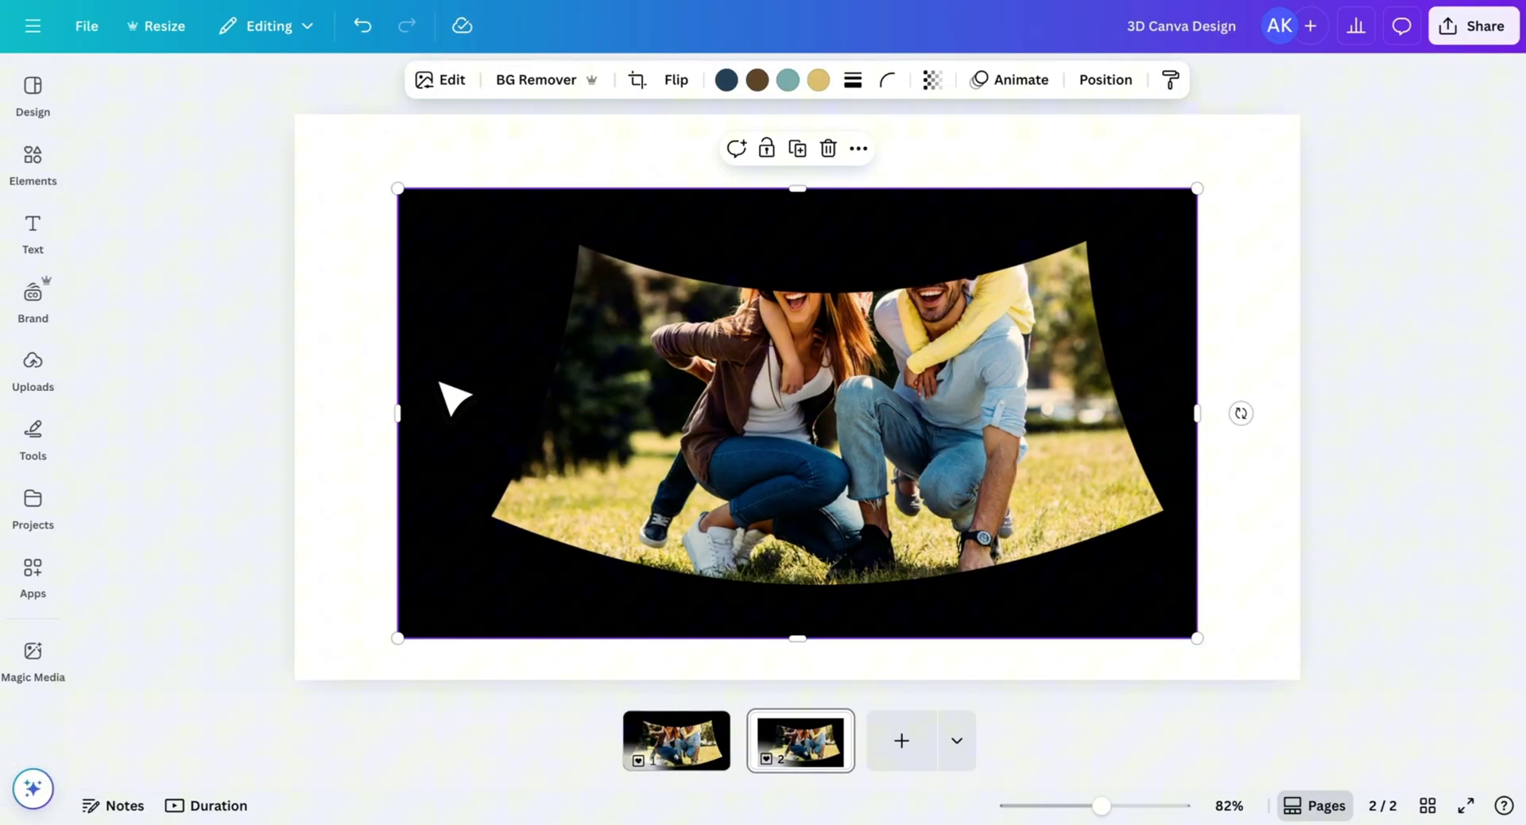
right_click(453, 398)
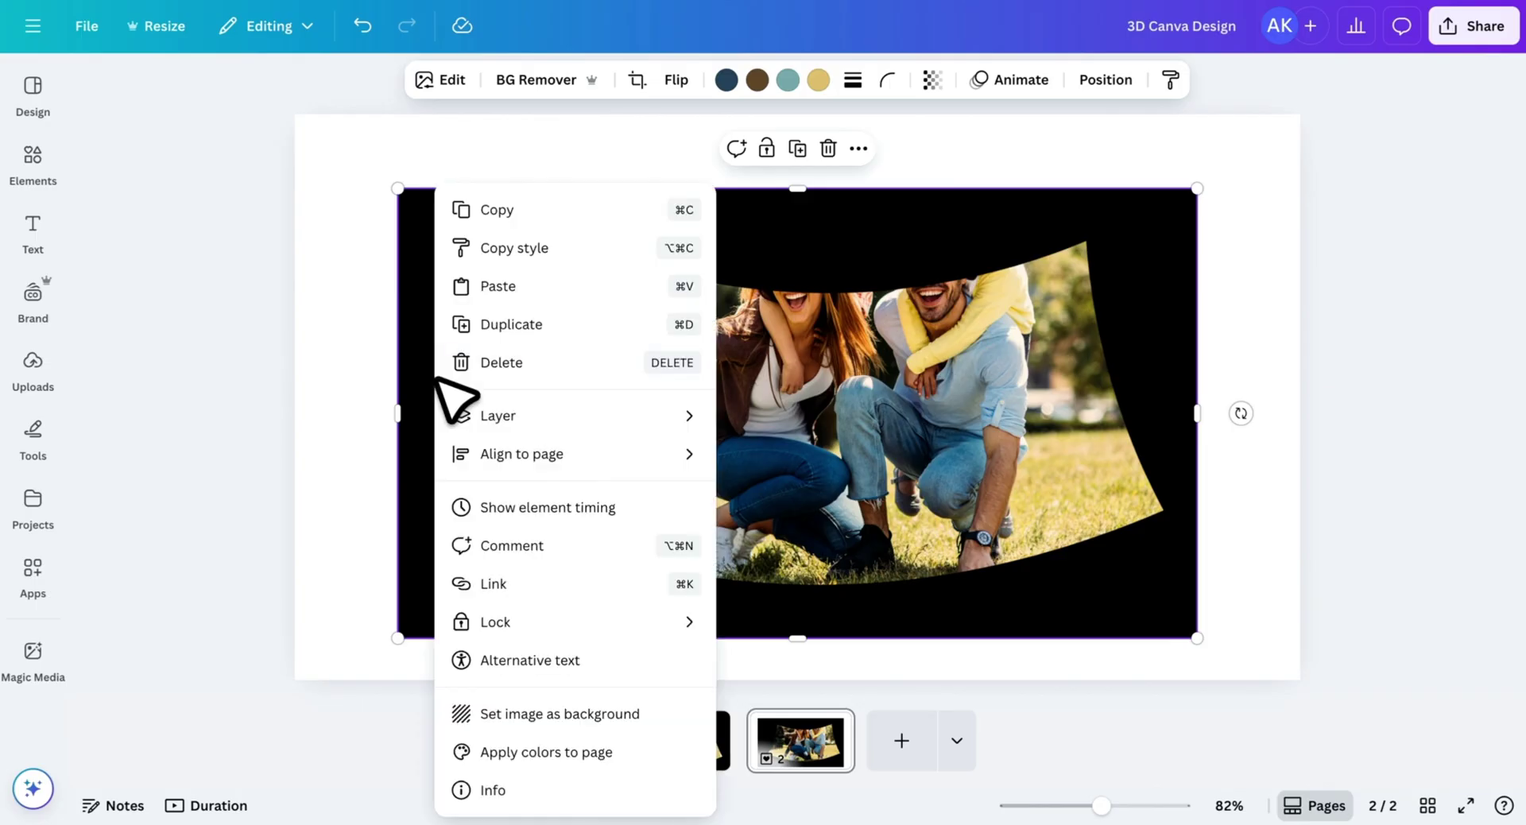
left_click(477, 362)
left_click_drag(836, 393, 806, 377)
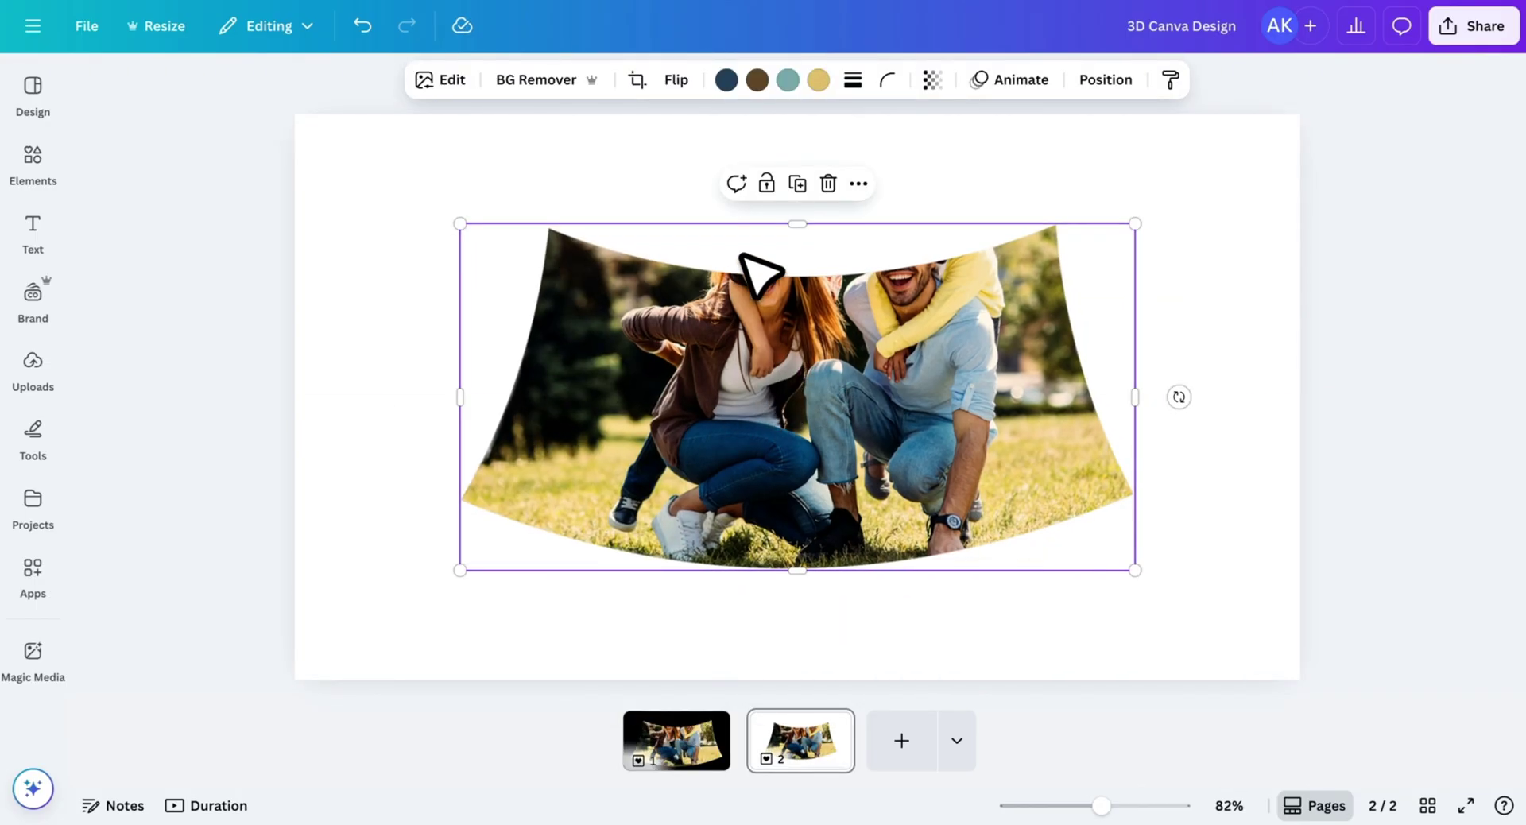
- Search the photos for "gradient background", add the light-blue gradient across page 2 and send it behind the curved photo
left_click(406, 267)
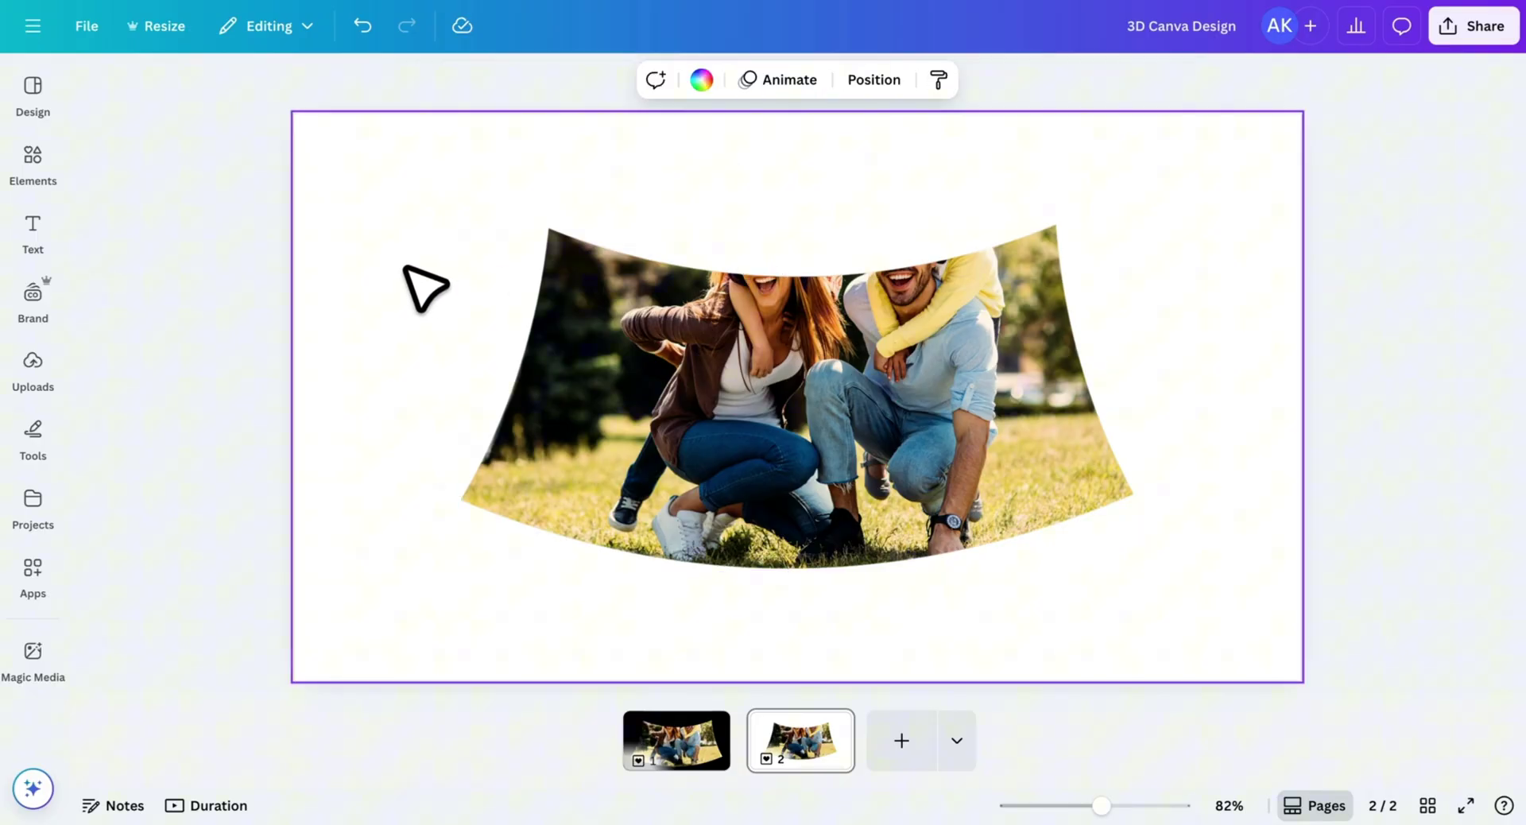
left_click(32, 163)
type("gradient background")
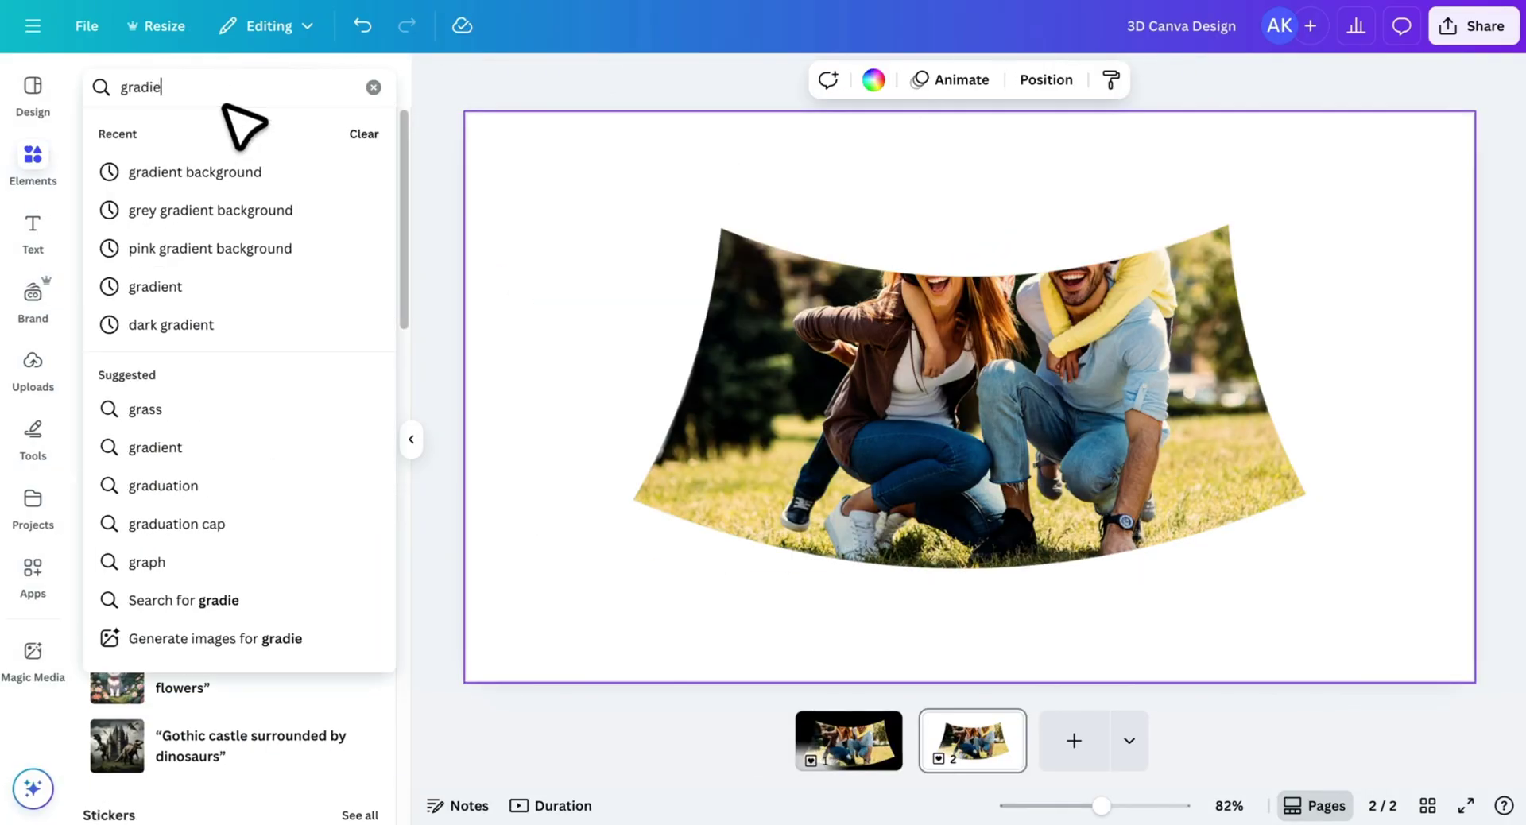
key("Return")
left_click(362, 477)
left_click(349, 413)
right_click(504, 354)
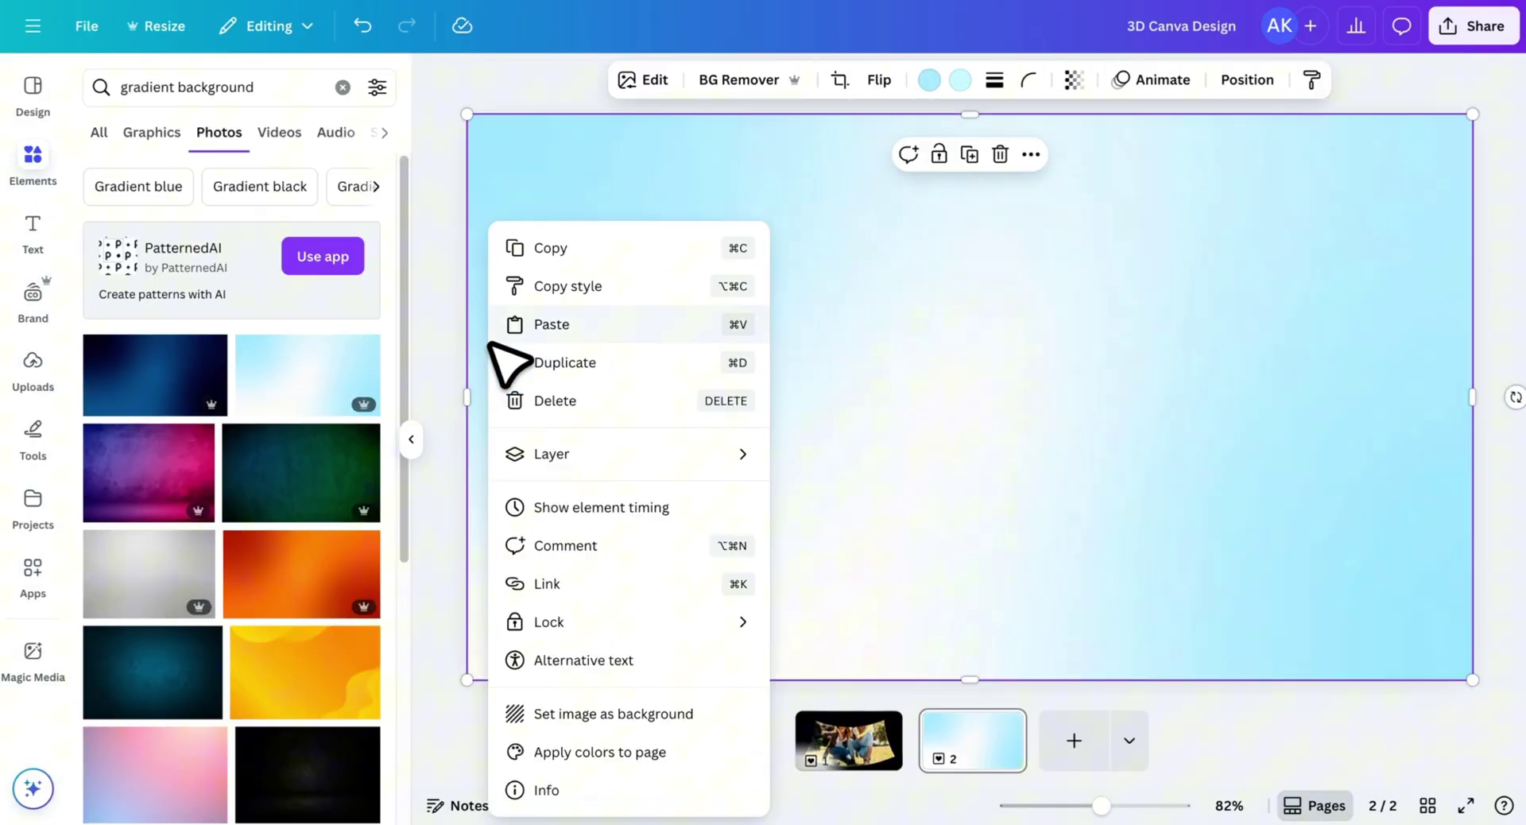
left_click(858, 585)
- Give the curved family photo an Outline shadow in near-white #FFFDFD with size 20
left_click(735, 240)
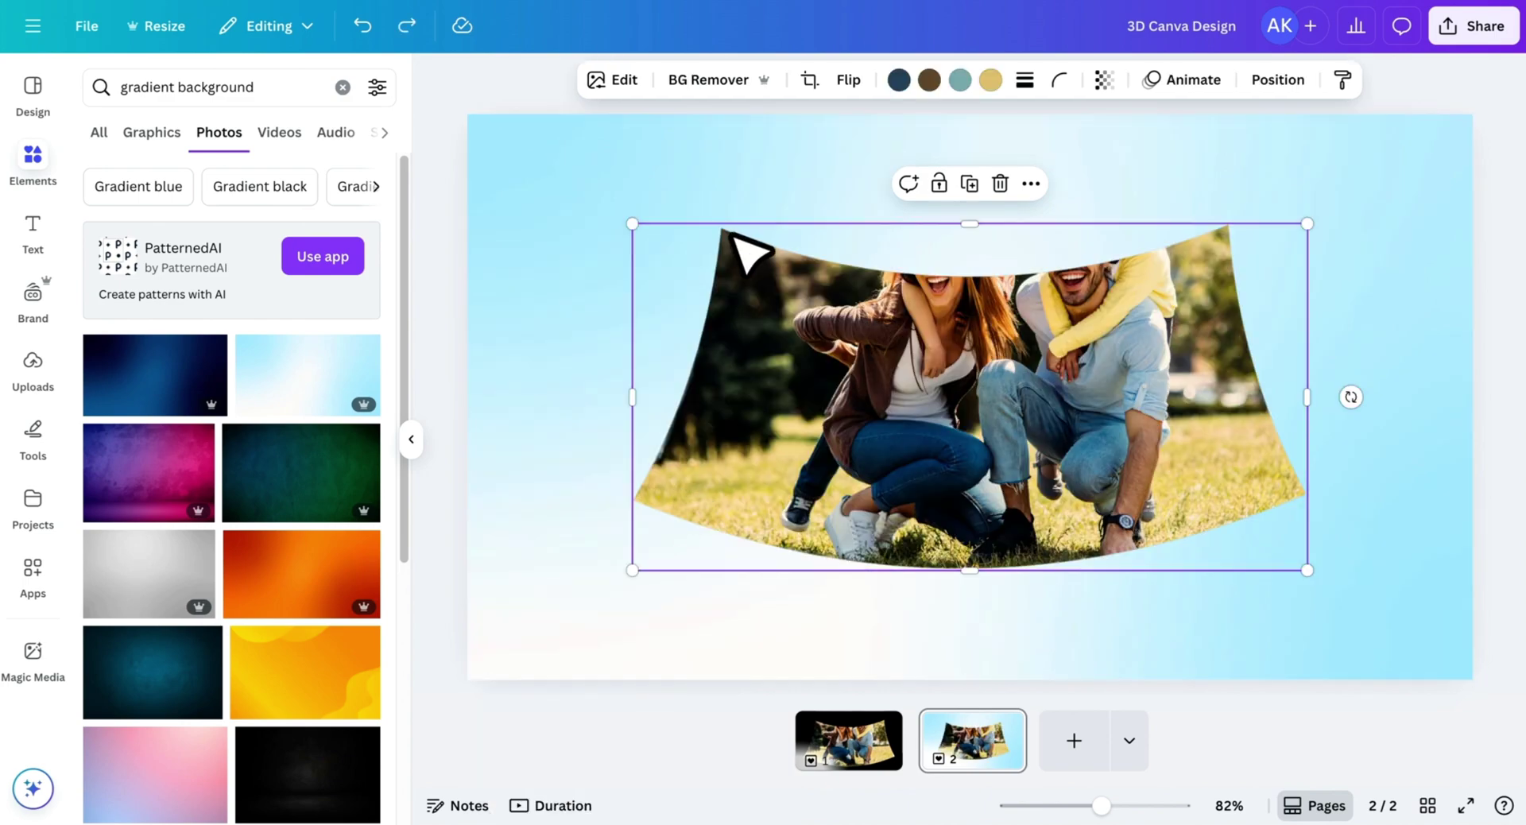
left_click(621, 78)
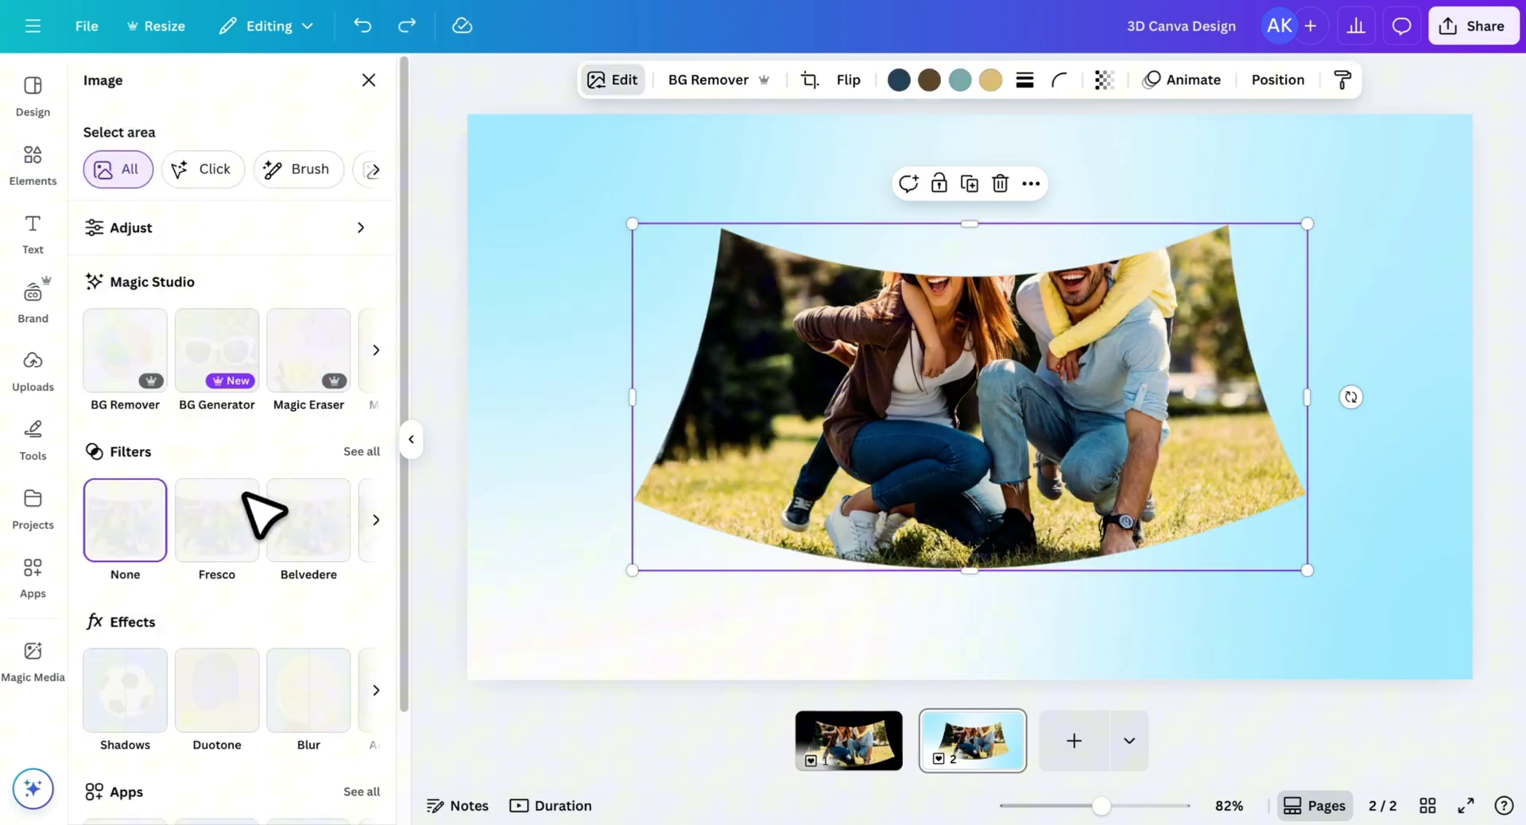
left_click(149, 676)
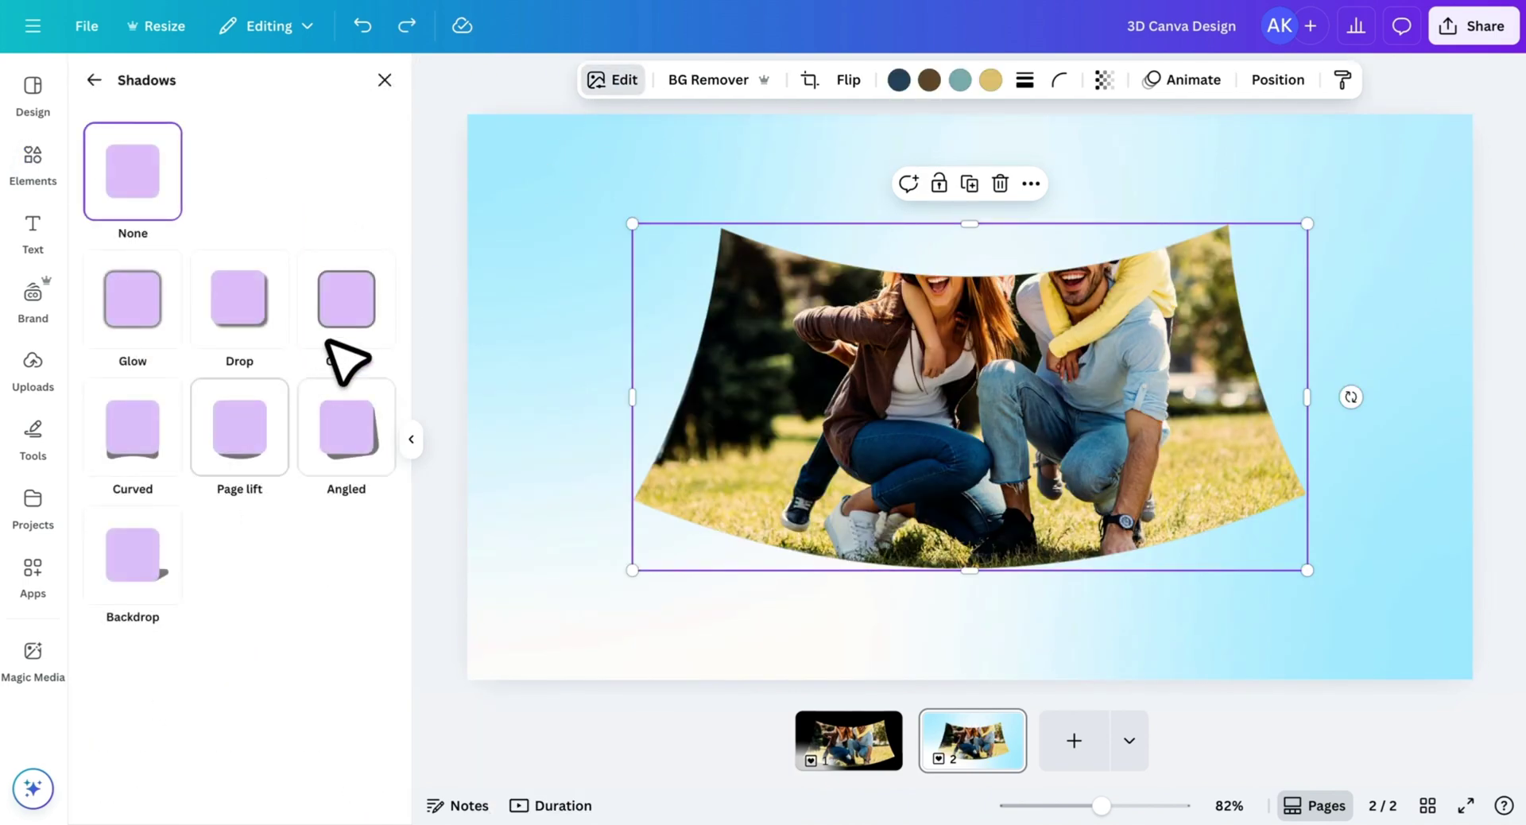
left_click(359, 302)
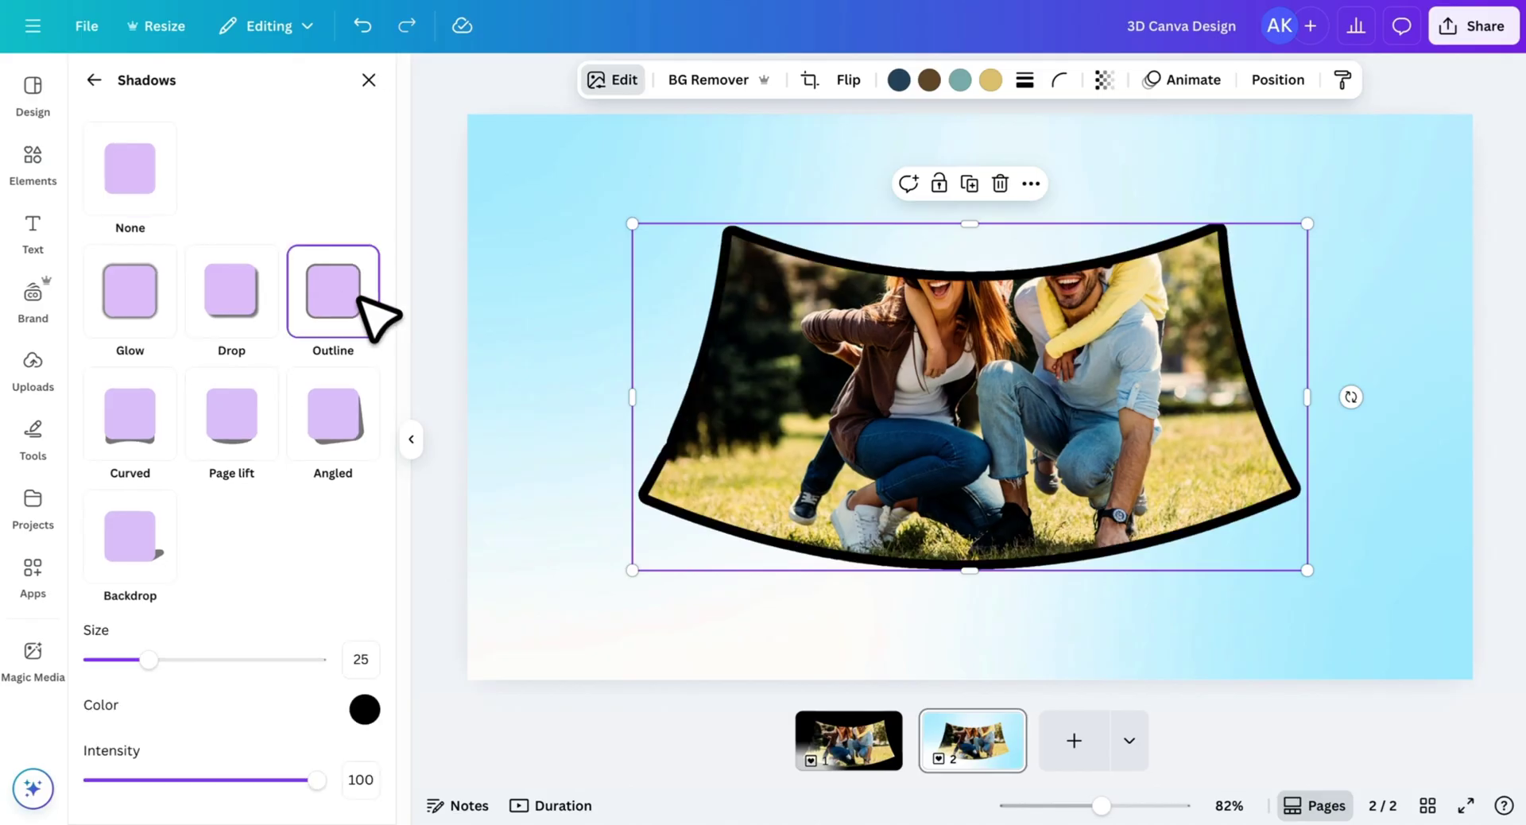
left_click(364, 709)
left_click_drag(387, 514, 373, 503)
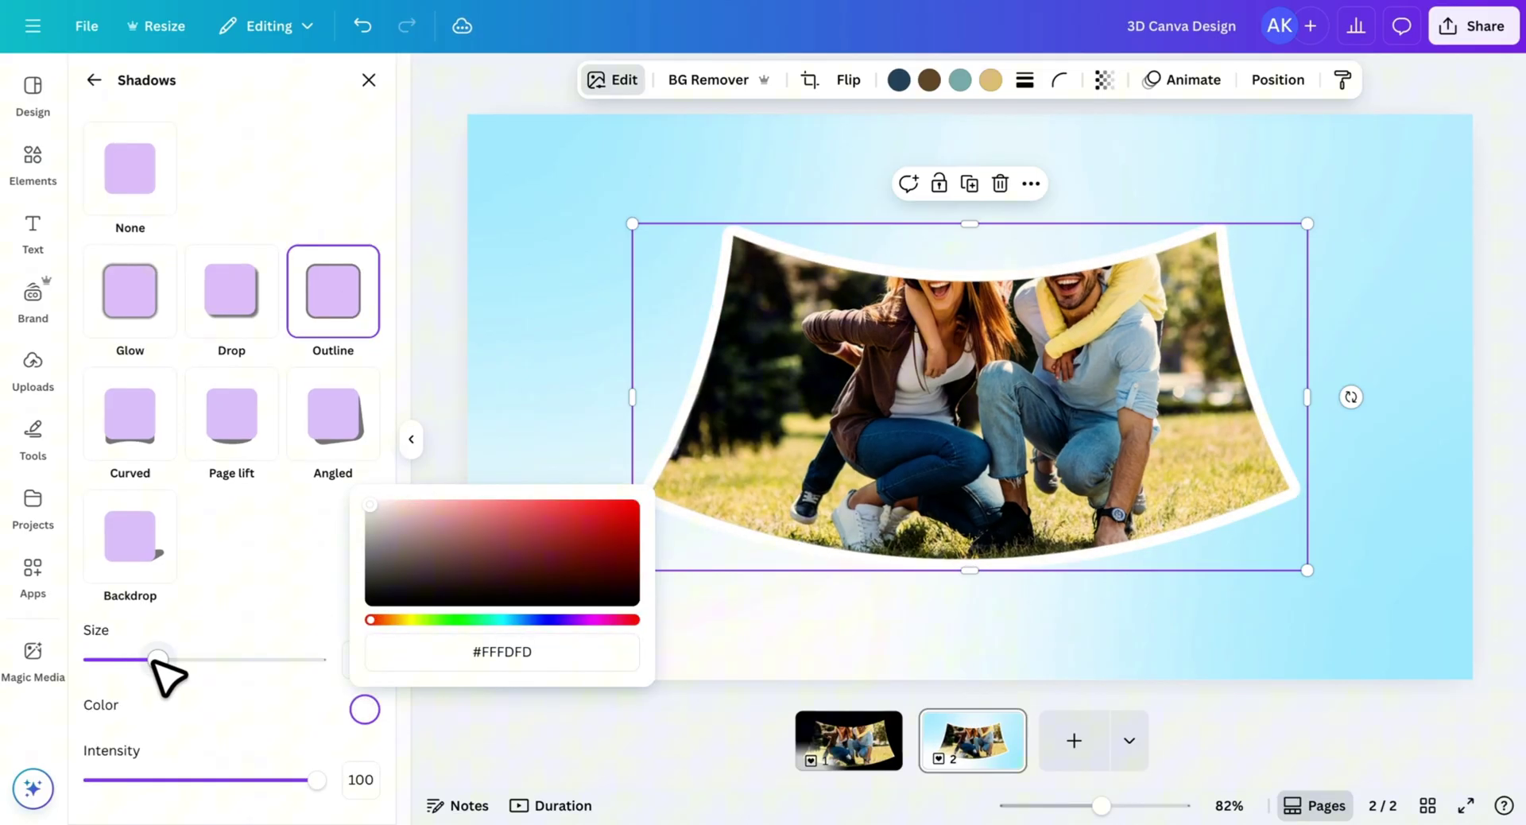
left_click_drag(147, 659, 137, 658)
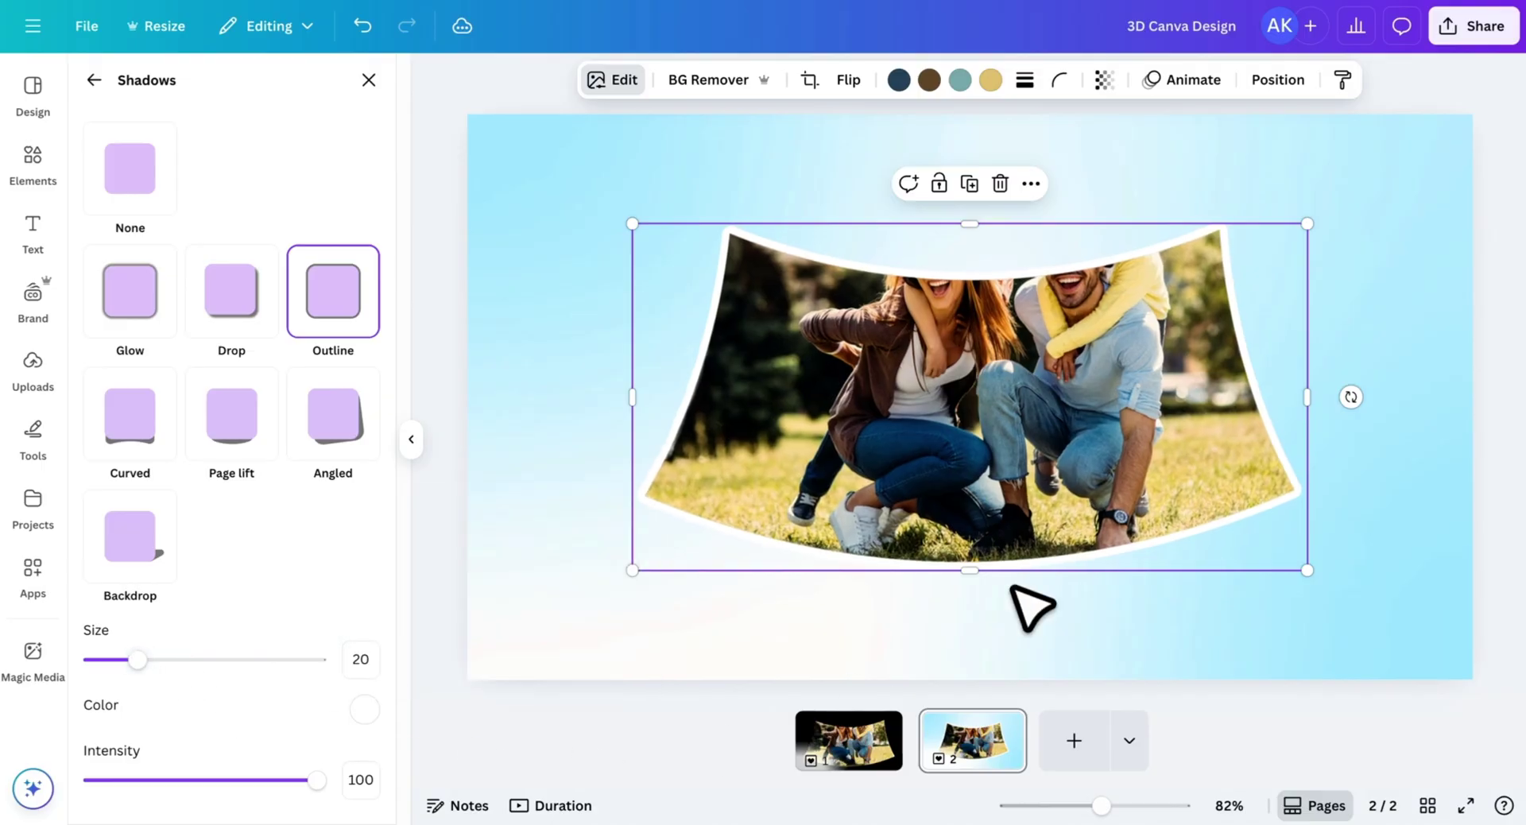
- Download only page 2 as a PNG at size 1.5 (1,920 × 1,080 px) with a transparent background
left_click(1472, 26)
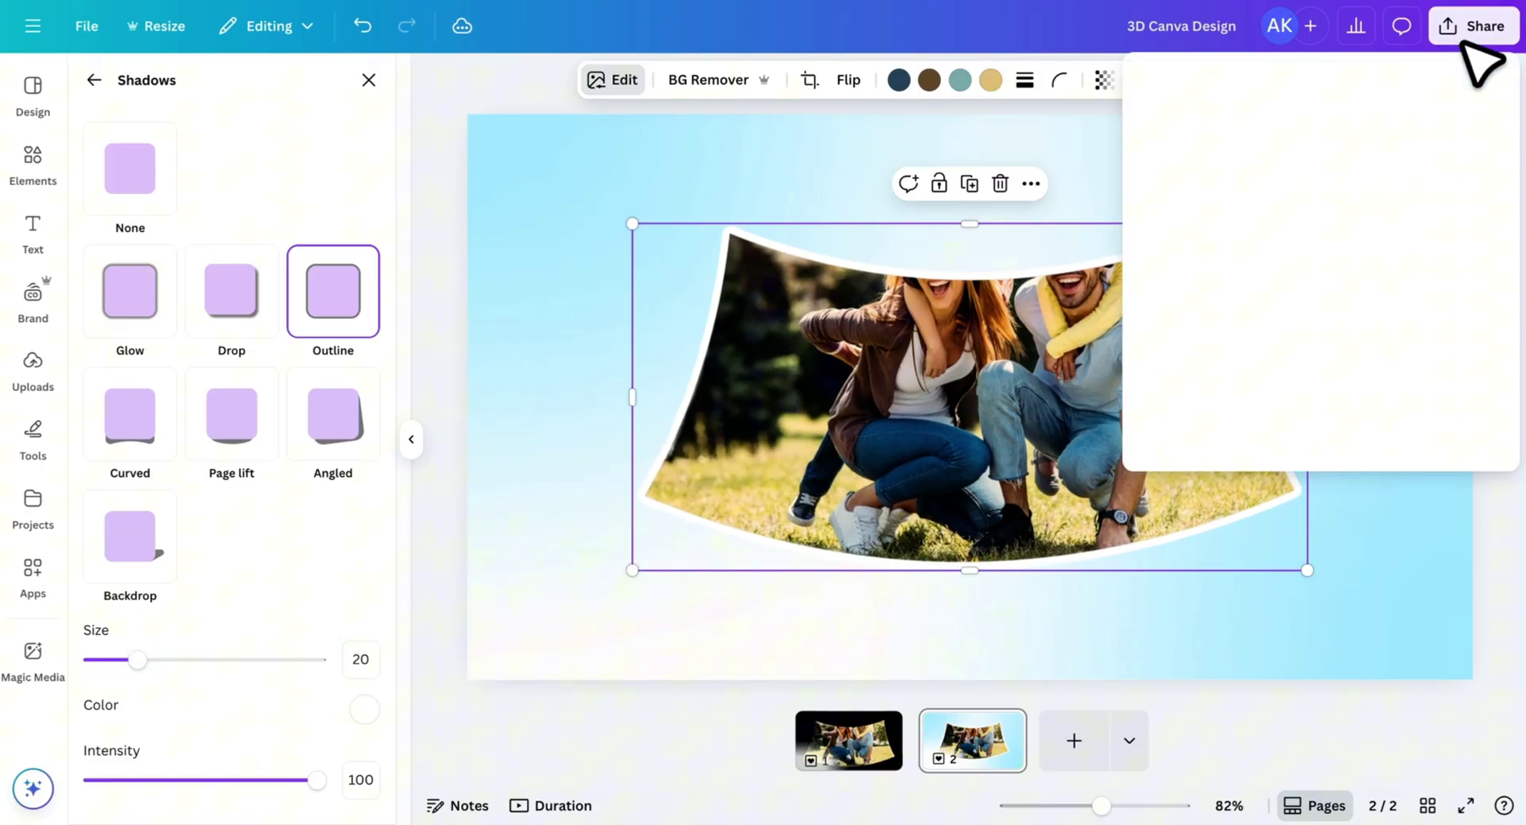
left_click(1180, 421)
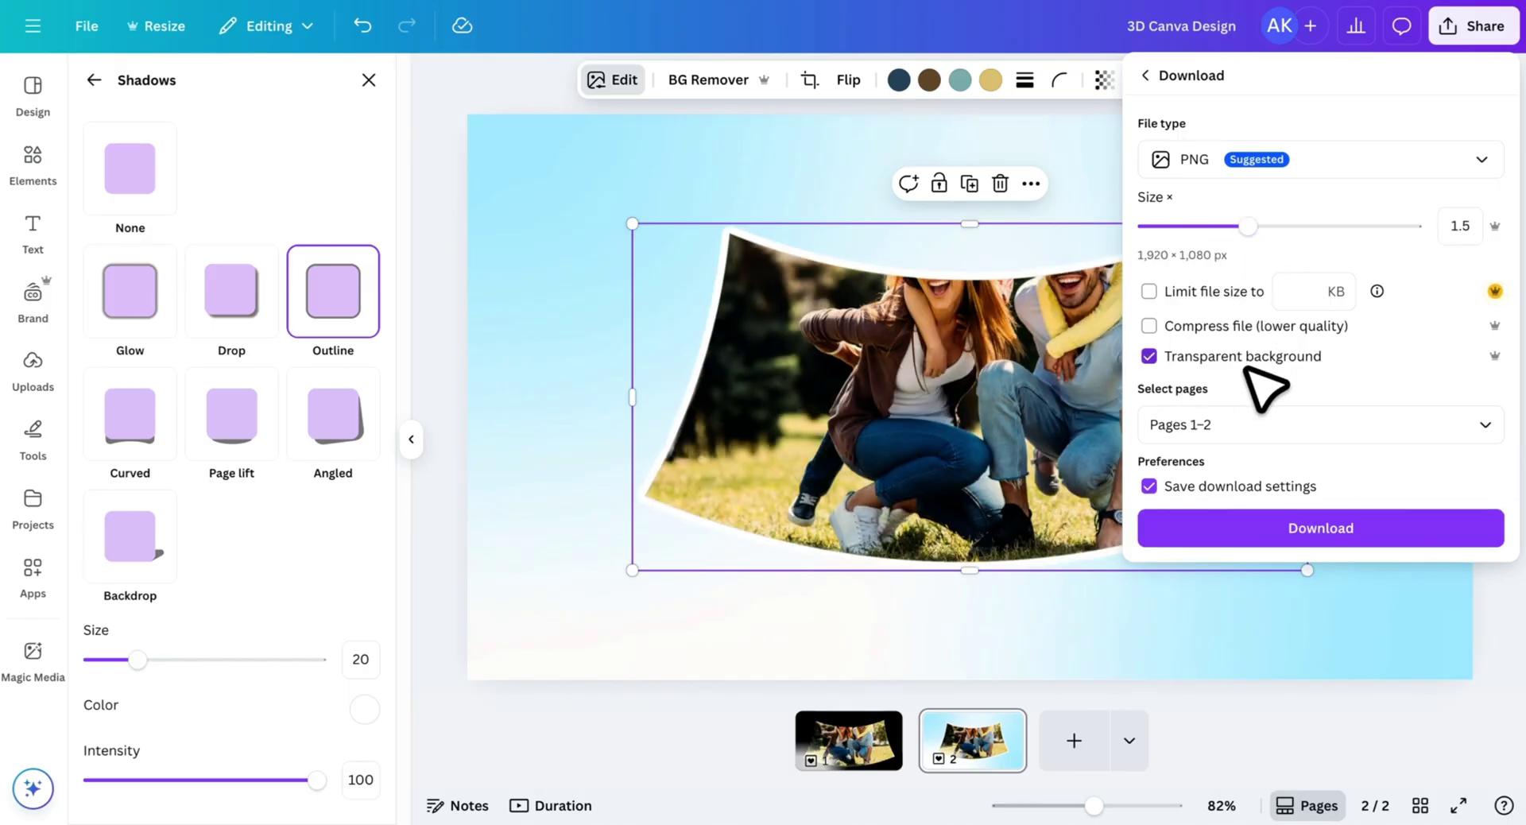
left_click(1260, 435)
left_click(1248, 515)
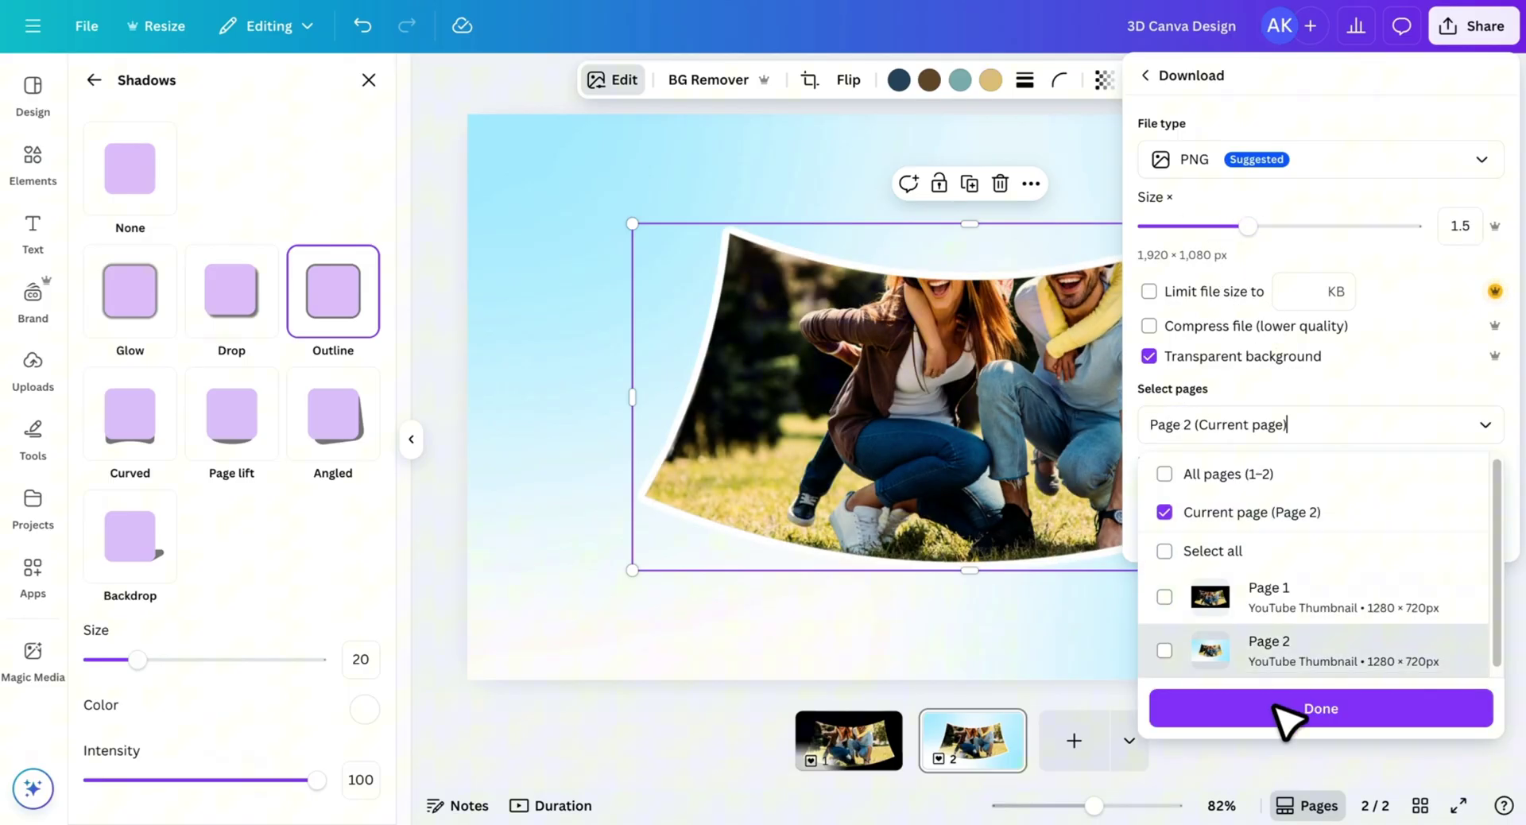
left_click(1274, 706)
left_click(1297, 534)
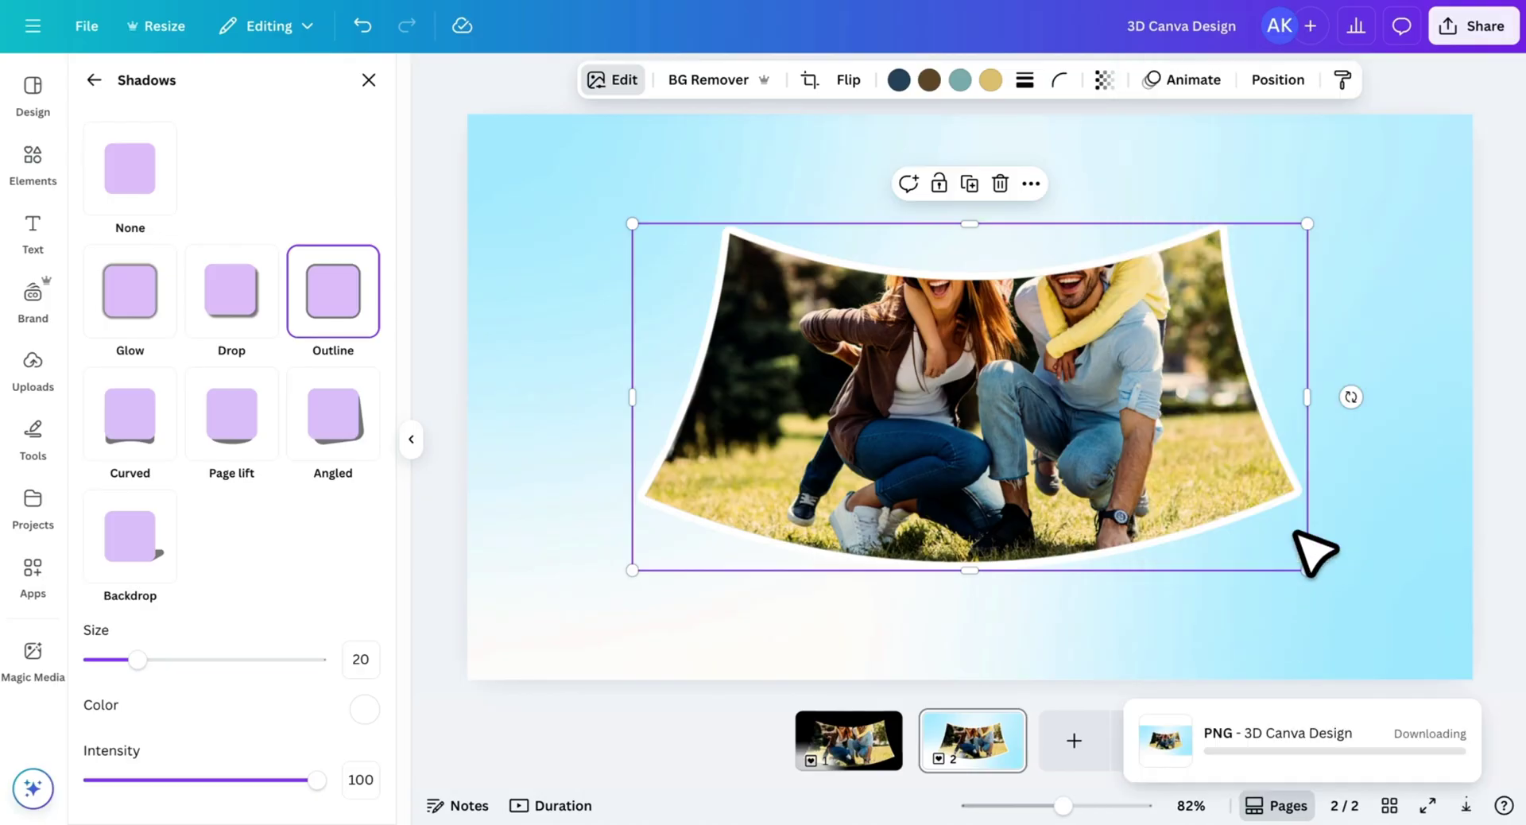
- Place the exported curved photo on a new third page and set a copy of page 2's light-blue gradient as its background
left_click(1079, 739)
left_click_drag(993, 398, 995, 402)
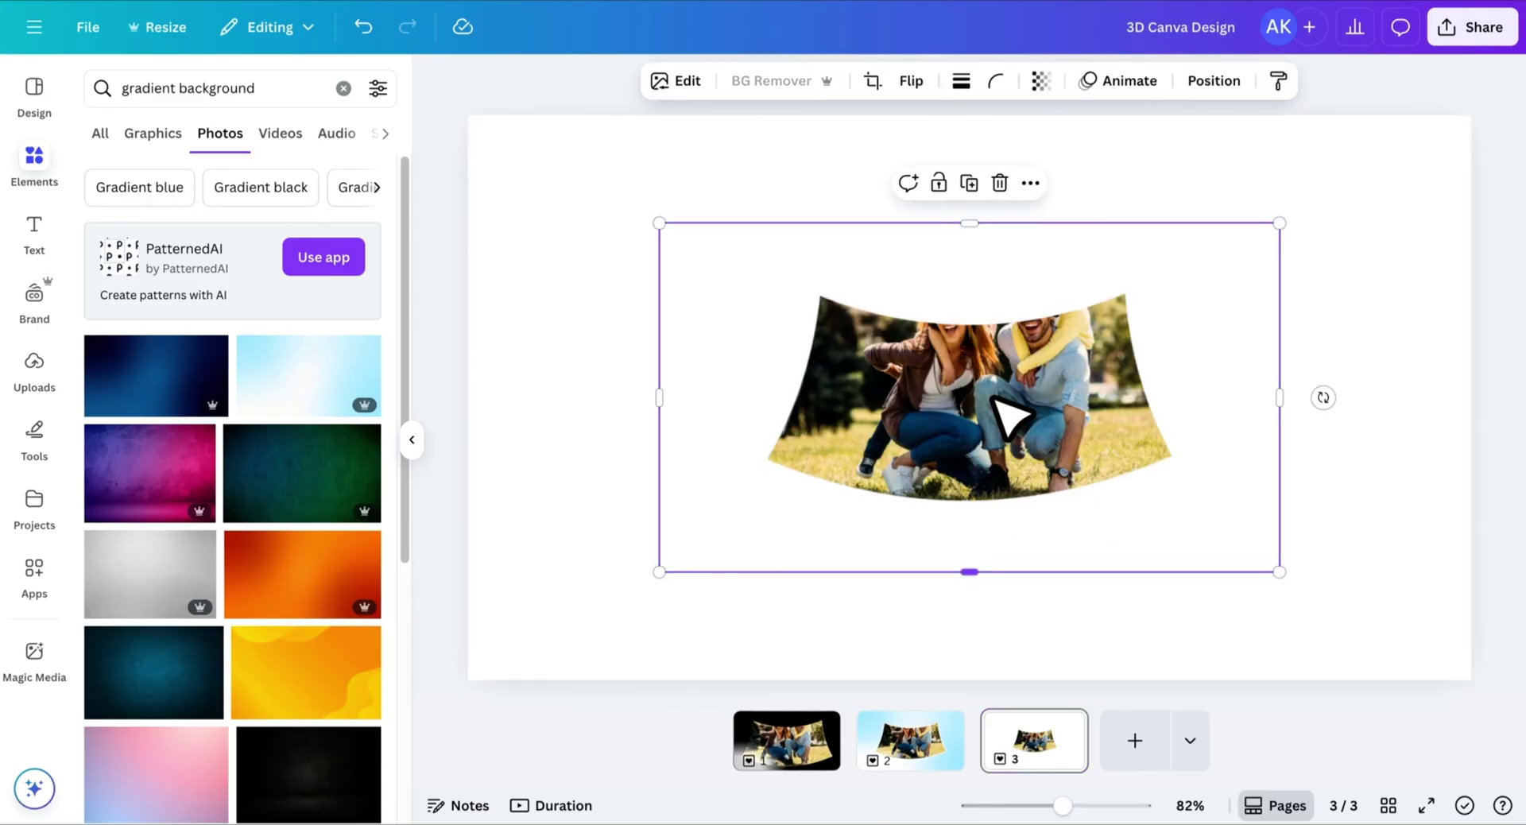
left_click(908, 741)
left_click(542, 374)
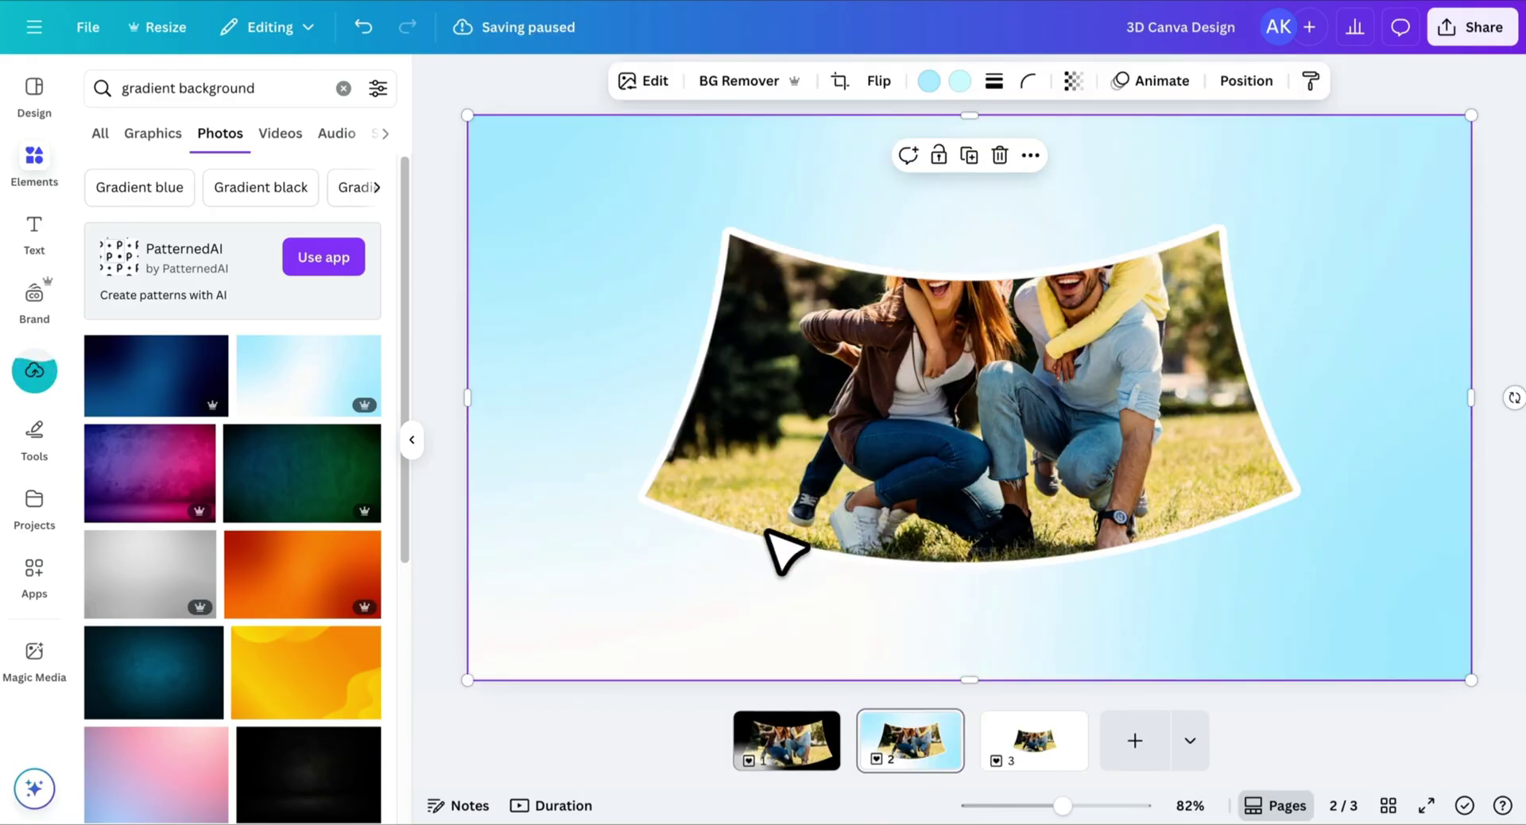
left_click(1069, 766)
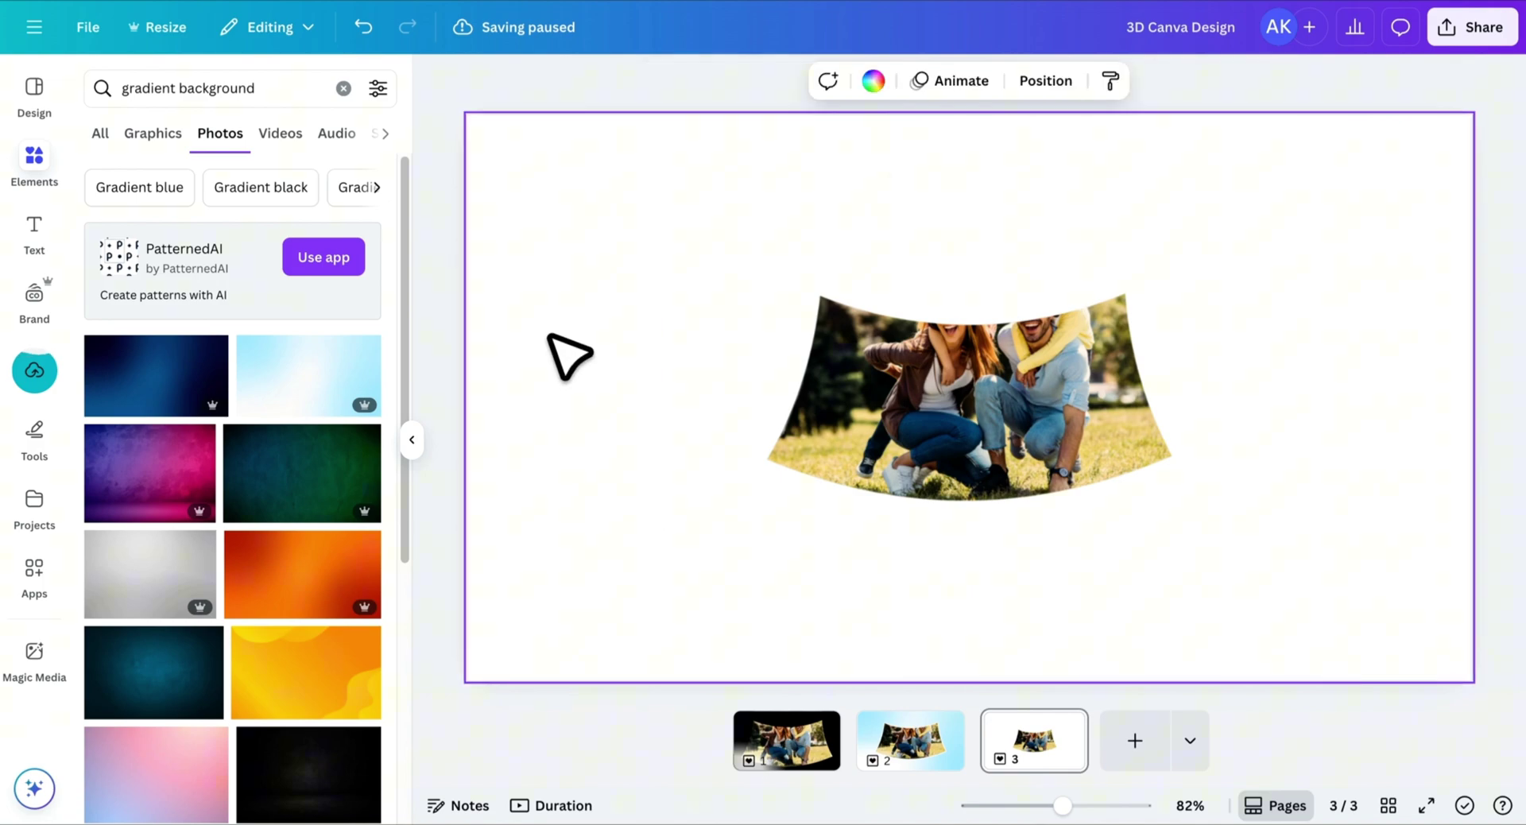
key("ctrl+v")
right_click(570, 355)
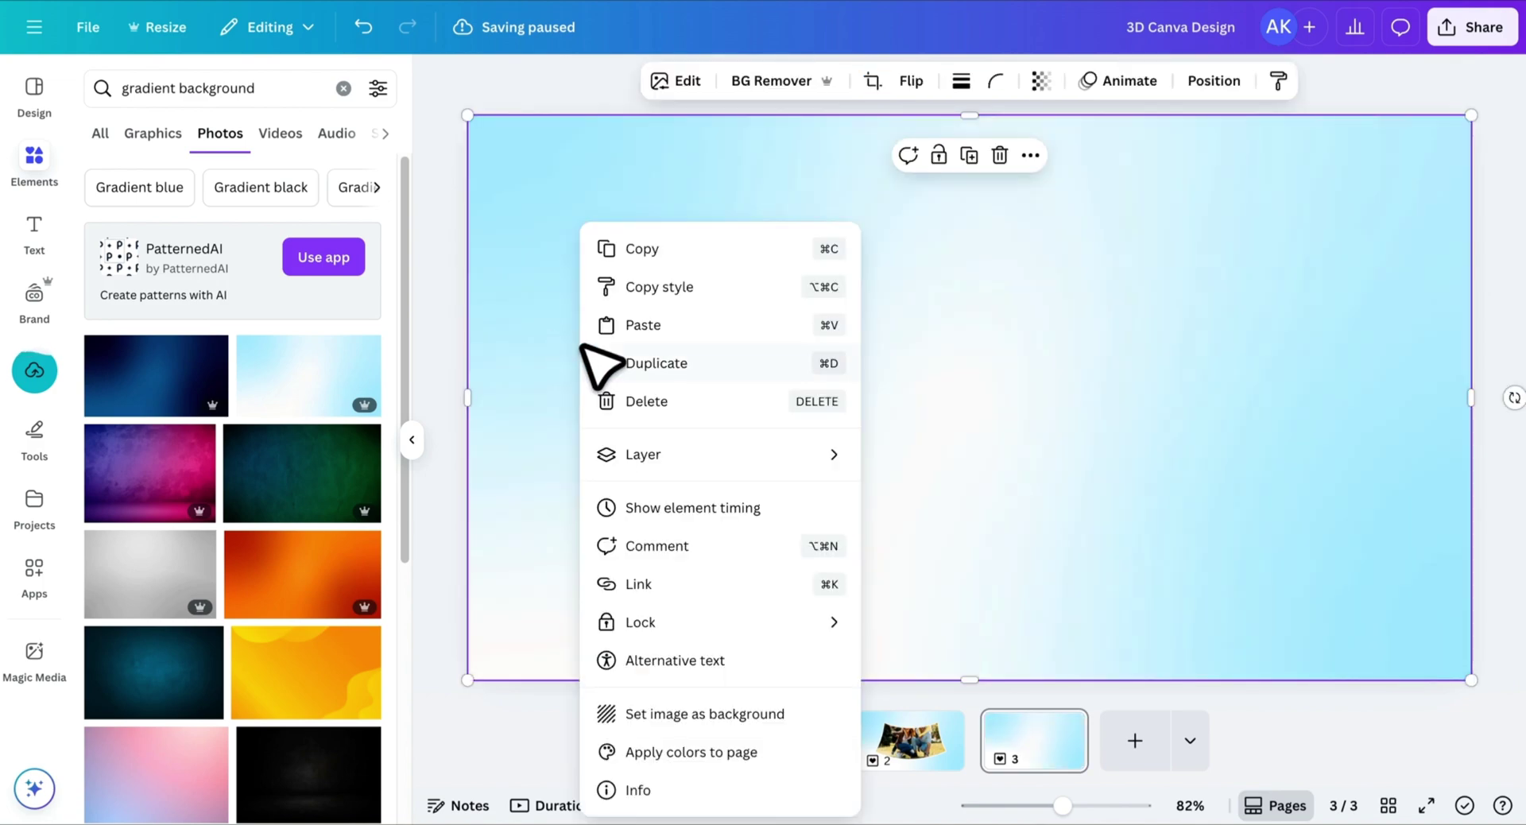
left_click(725, 713)
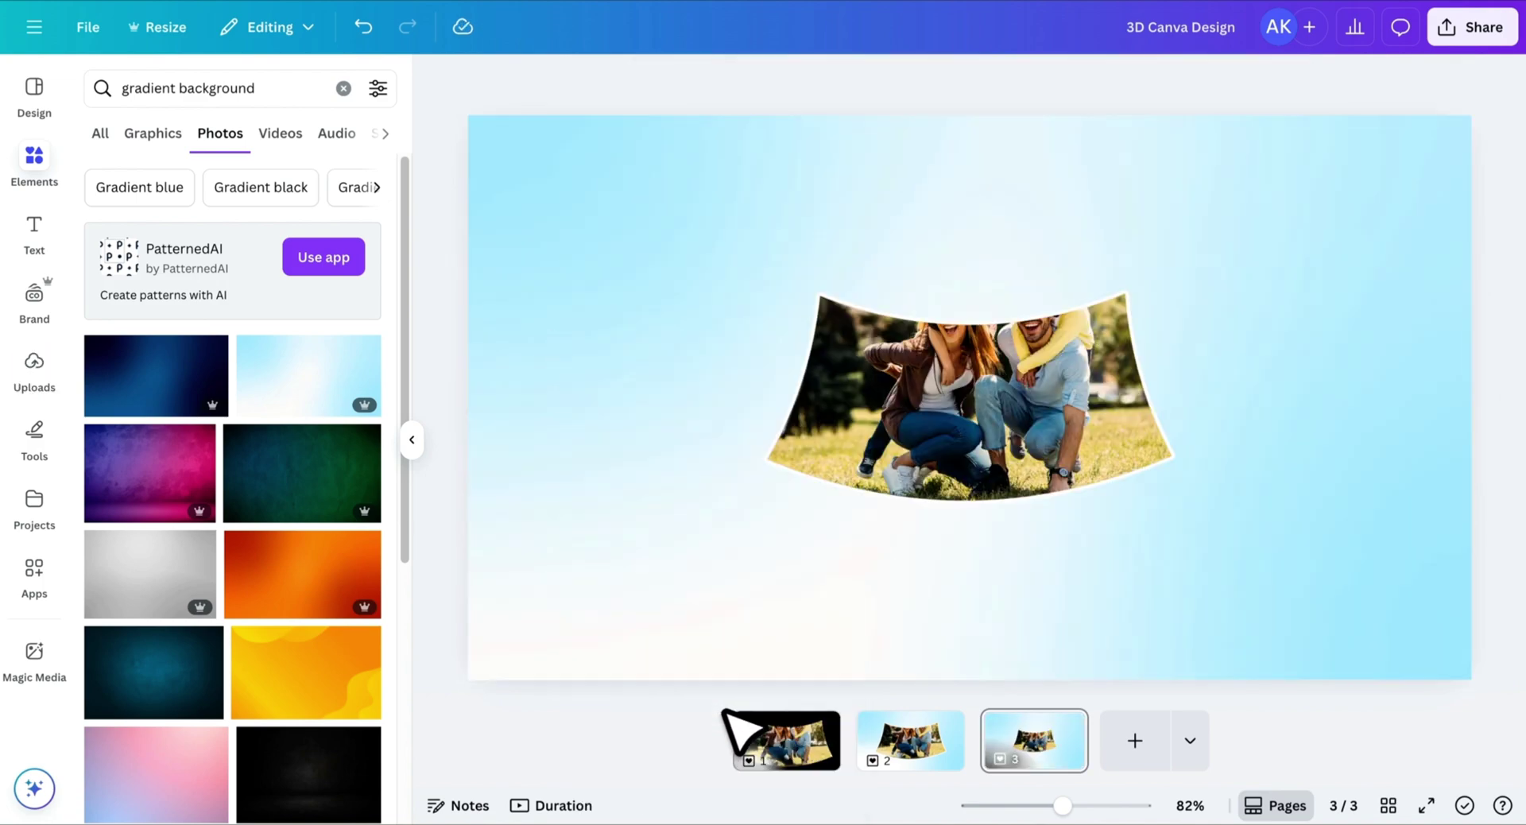
- Enlarge the outlined family photo on page 3 and move it near the middle of the page
left_click(841, 421)
left_click_drag(659, 223, 469, 116)
left_click_drag(889, 318, 945, 374)
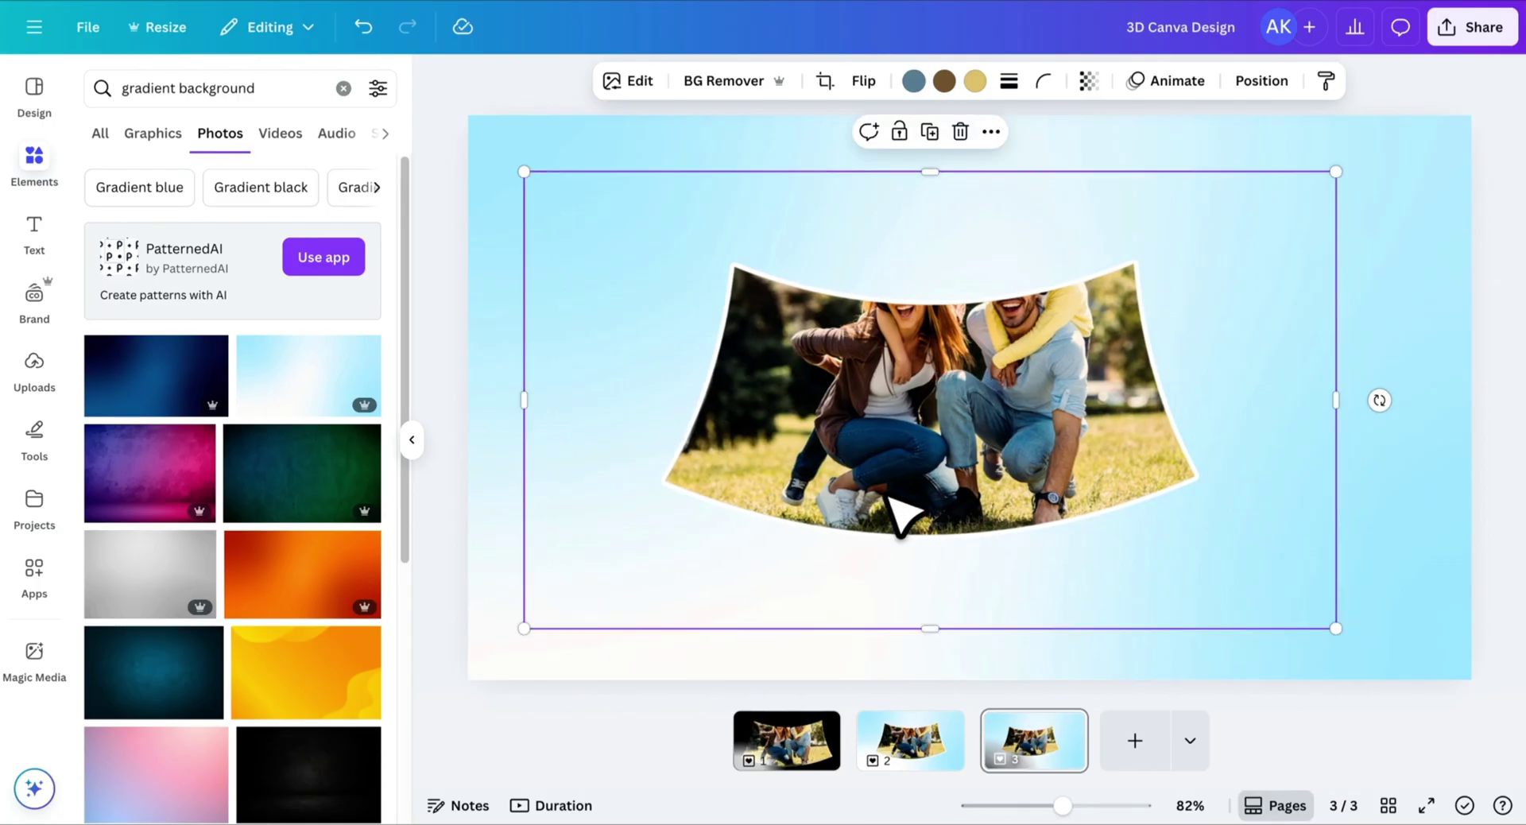
- Give the outlined family photo a Curved shadow with distance 38, curve 100 and intensity 31
left_click(643, 83)
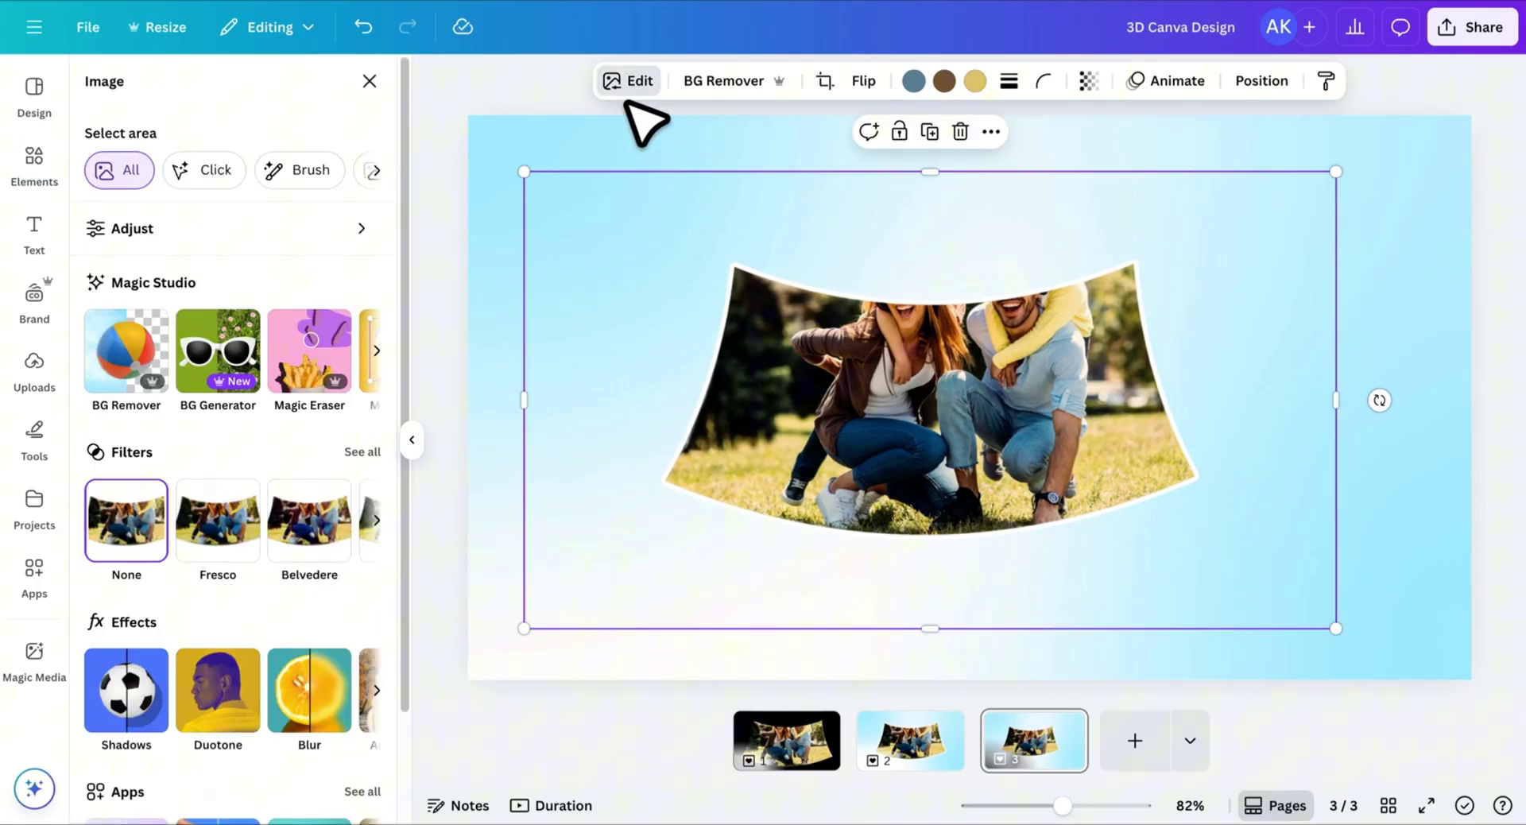
left_click(117, 720)
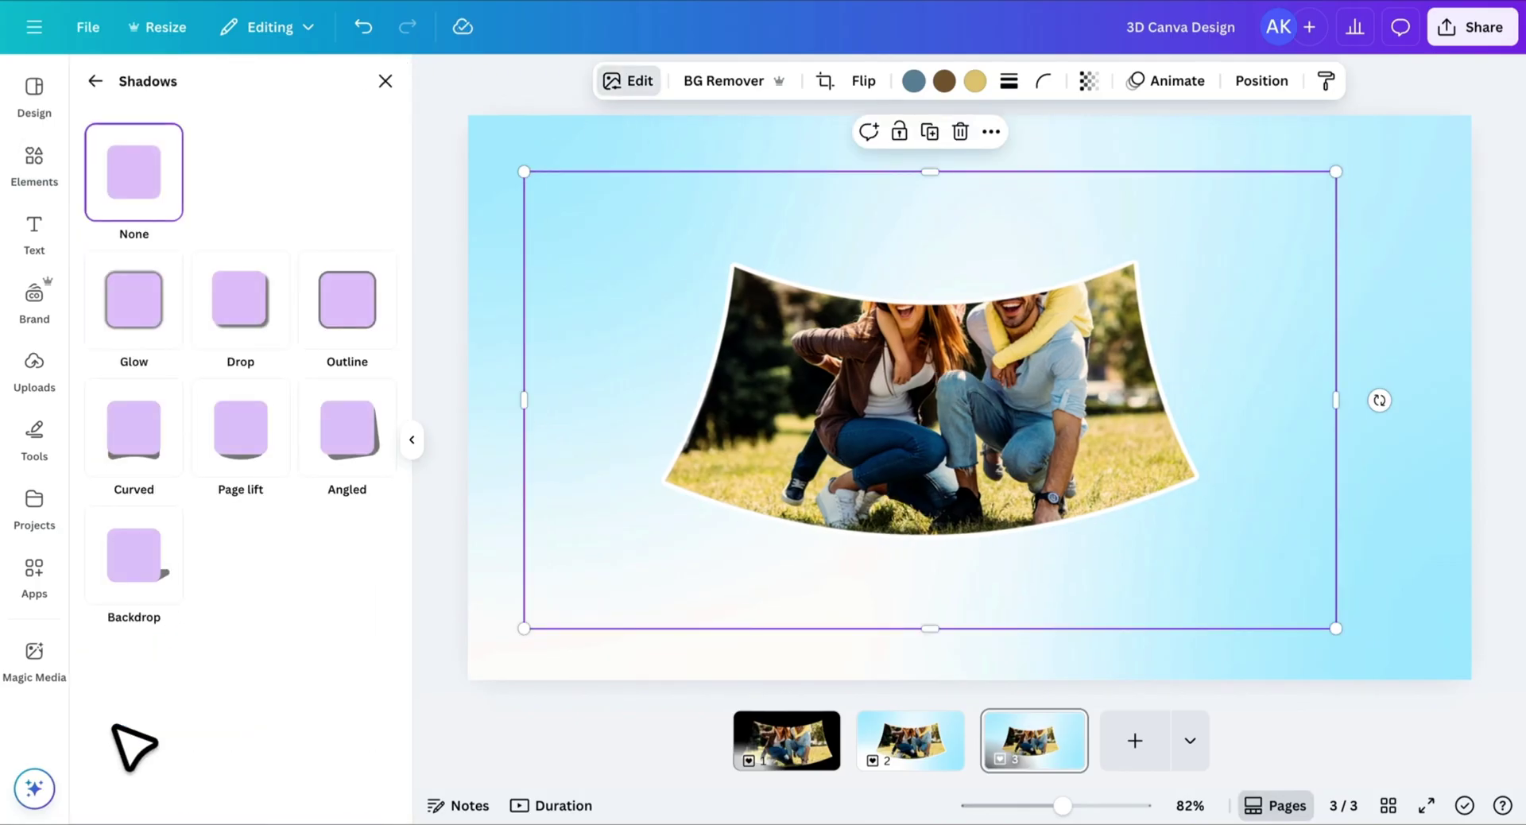
left_click(135, 454)
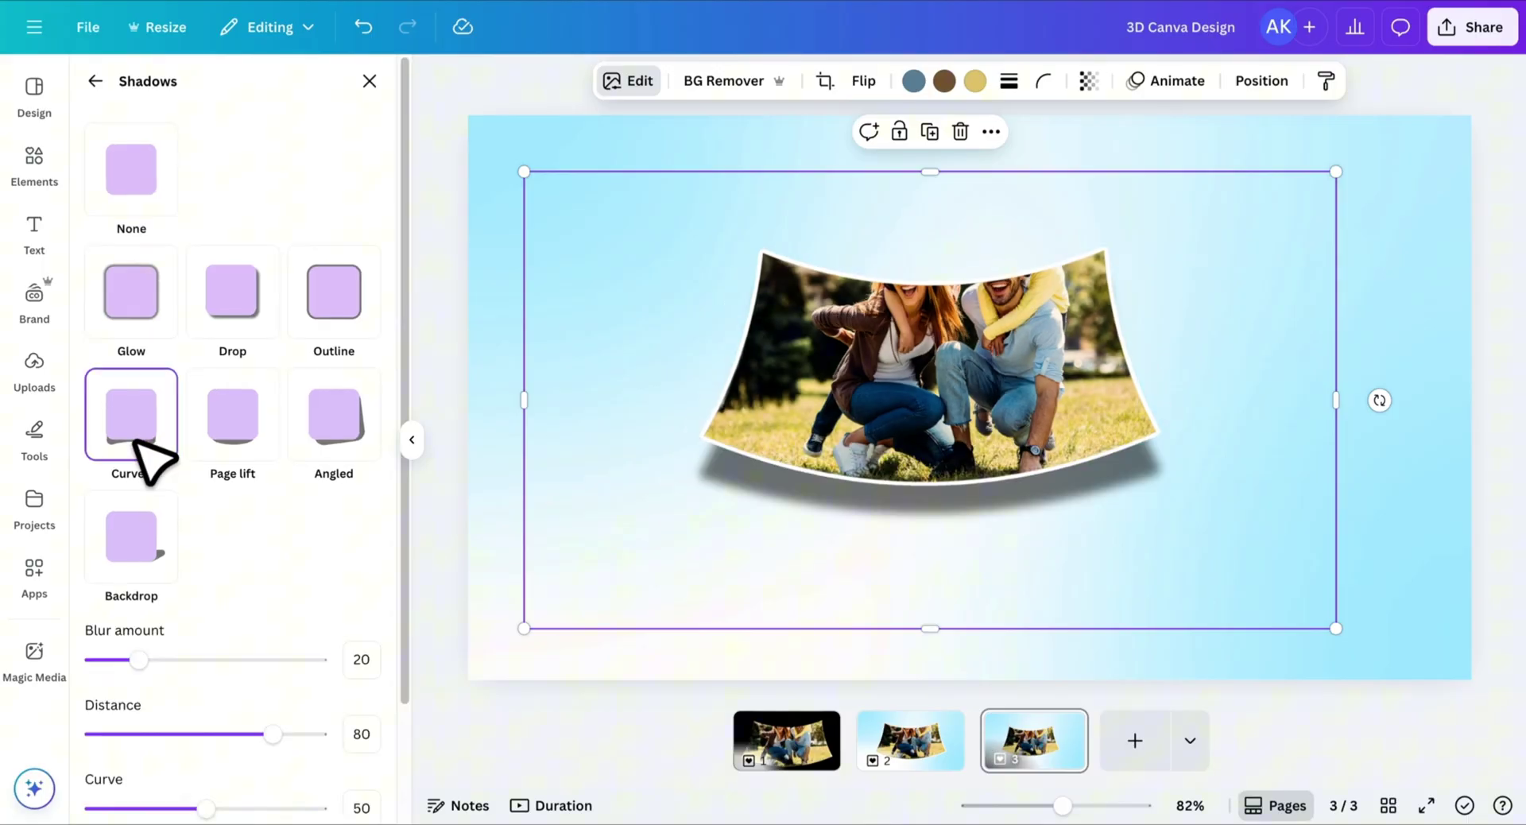
scroll(223, 573, "down", 2)
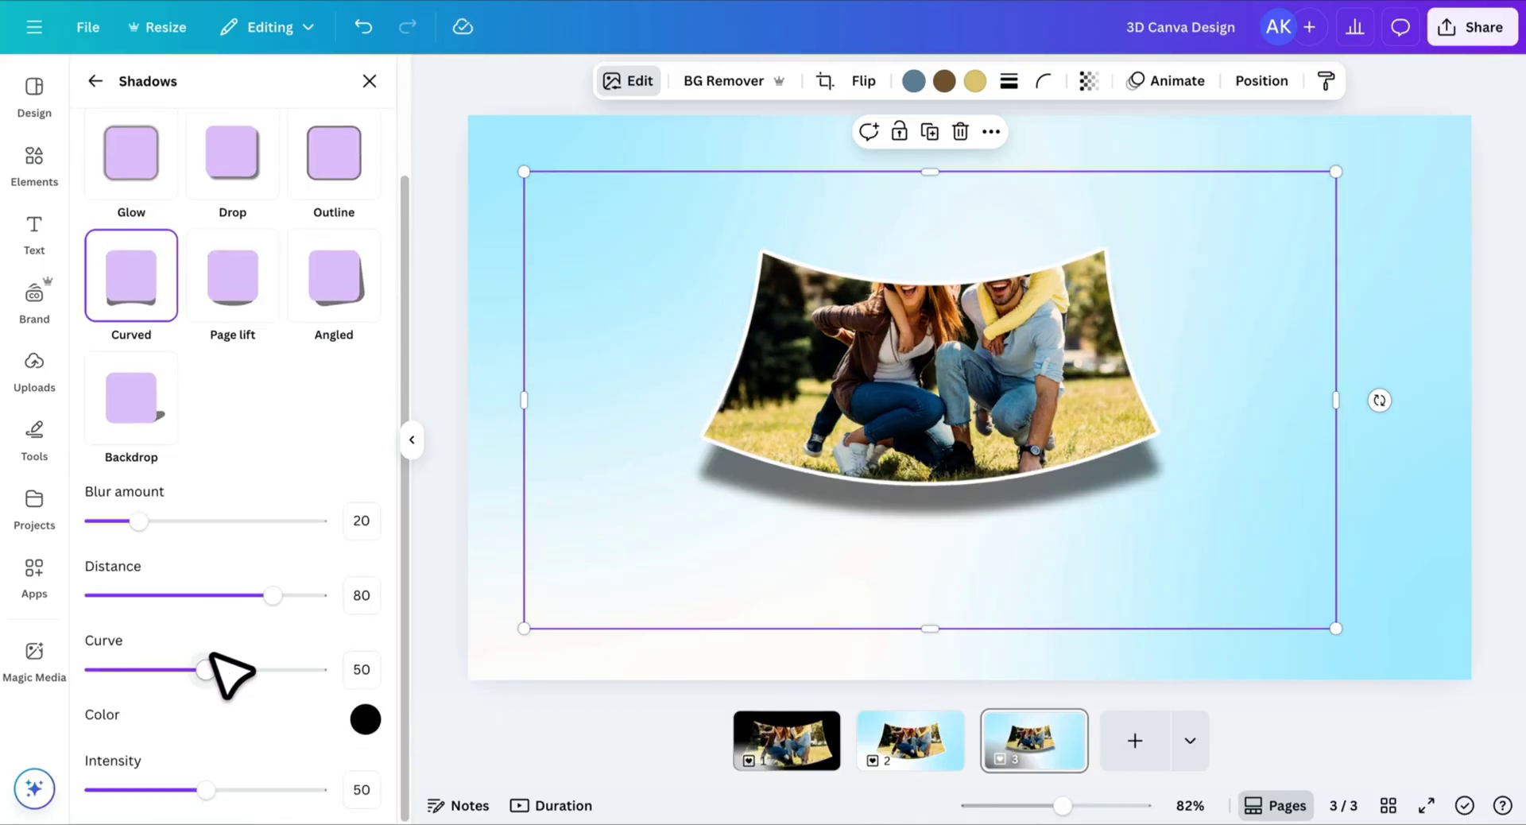
left_click_drag(275, 603, 139, 600)
left_click_drag(187, 661, 459, 699)
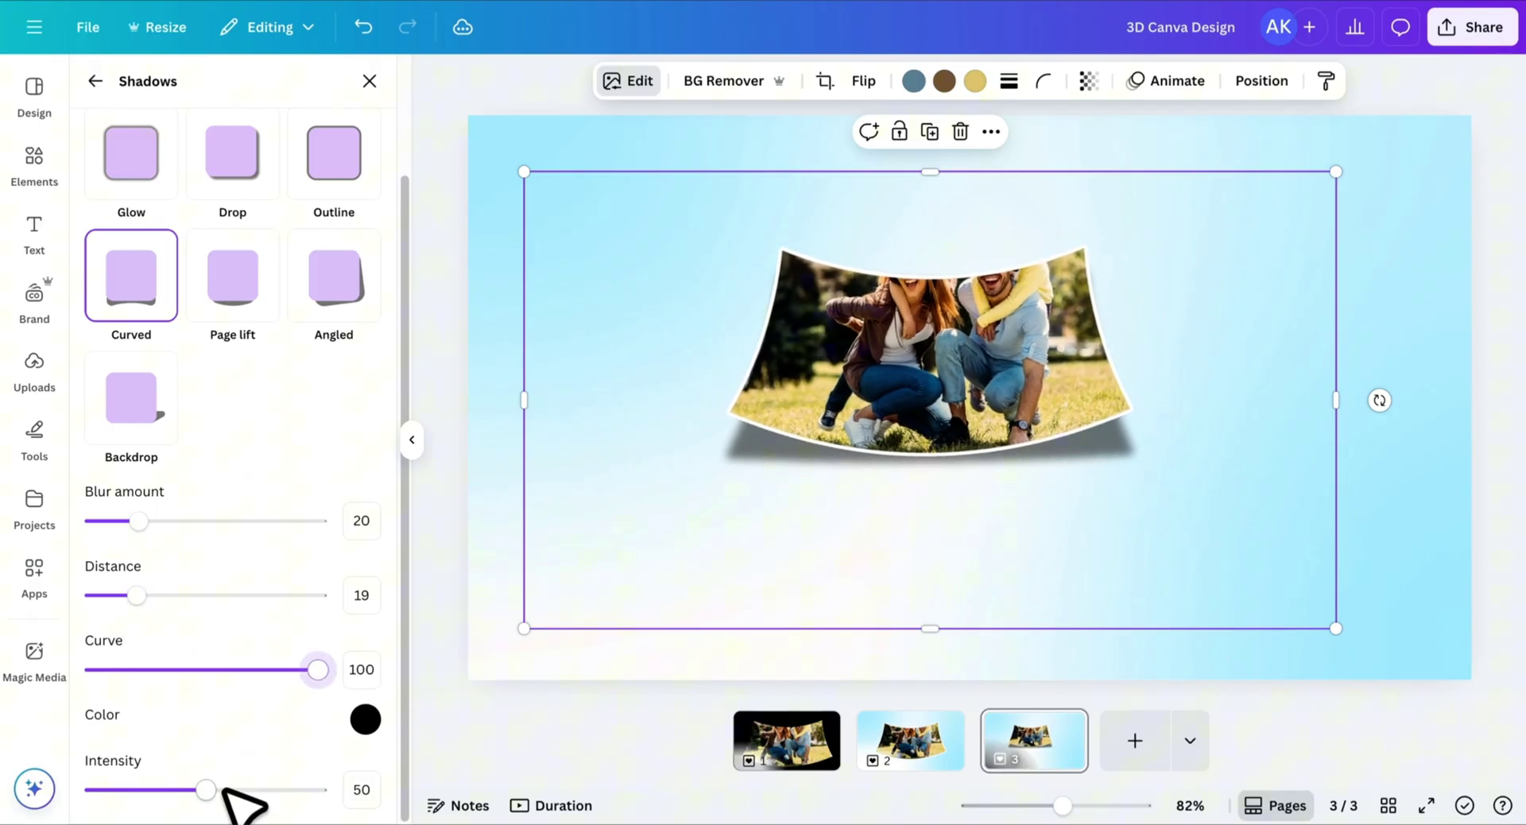
left_click_drag(208, 789, 163, 789)
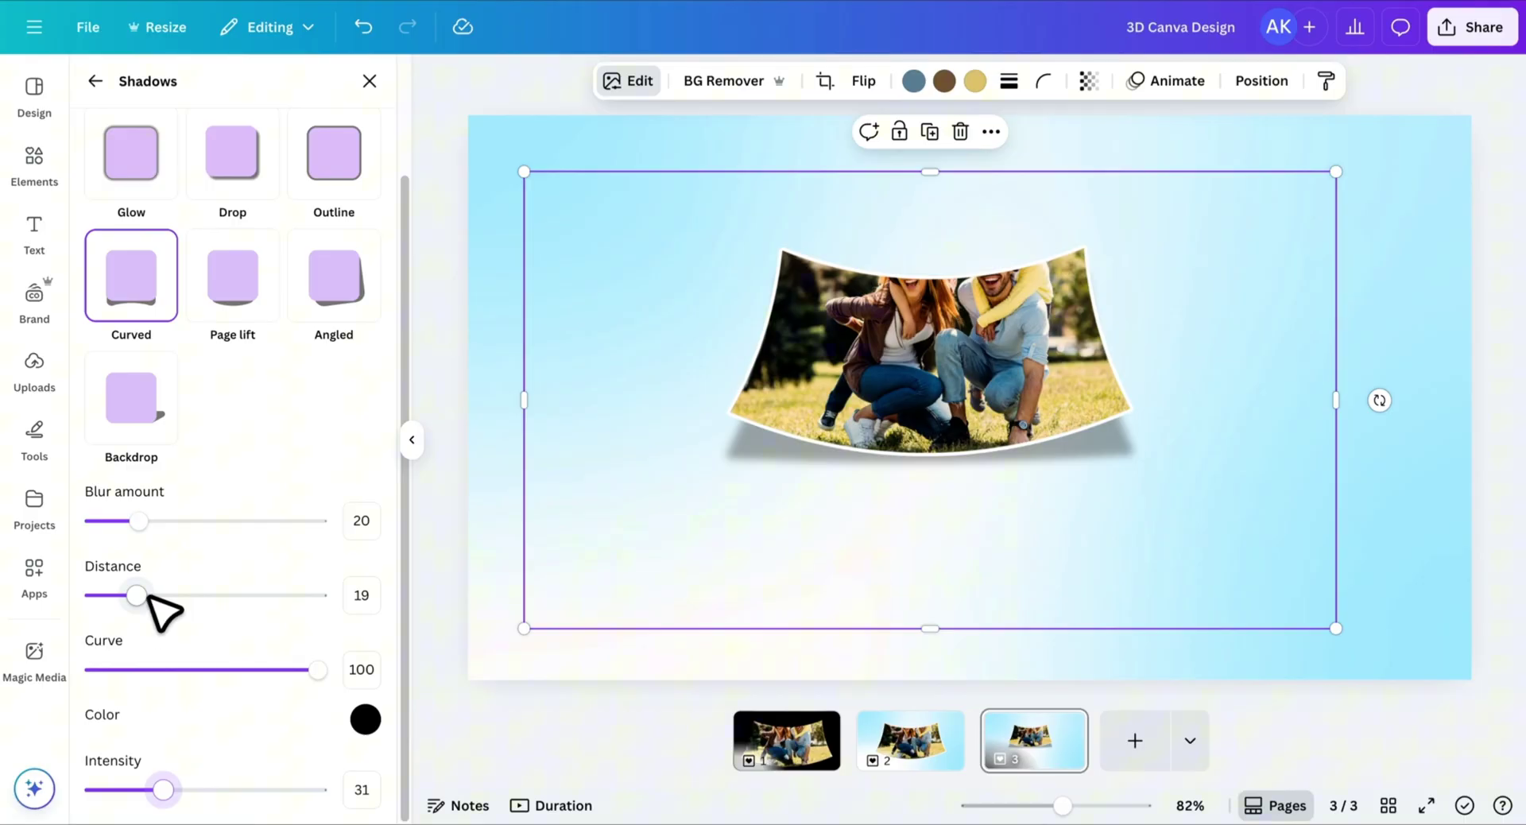
left_click_drag(149, 599, 180, 601)
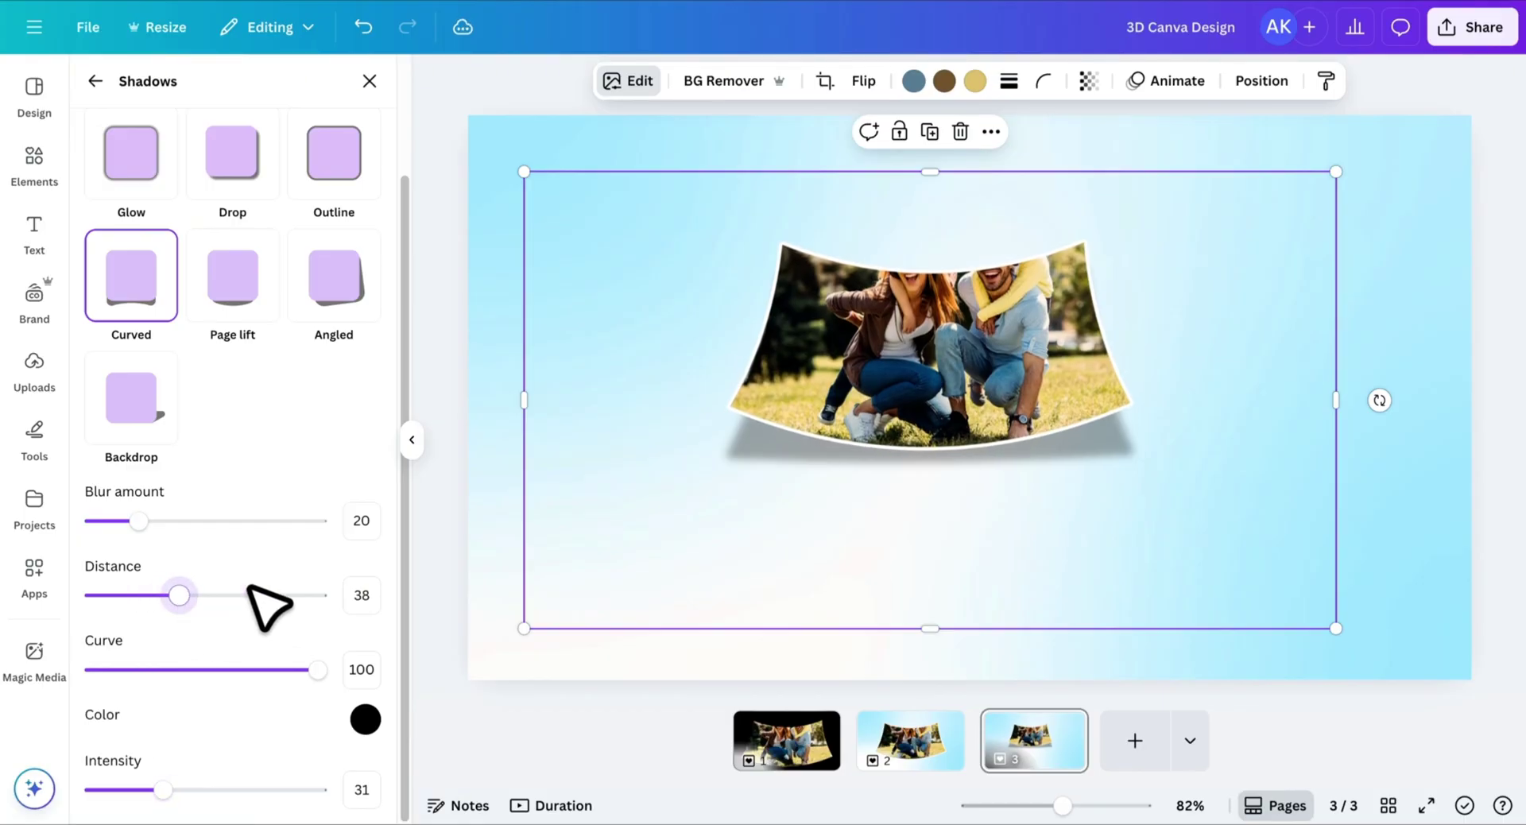
- Crop the empty margins on all four sides of the curved photo, keeping its shadow within the frame
left_click_drag(524, 401, 666, 417)
left_click_drag(1000, 171, 1000, 222)
left_click_drag(1335, 425, 1168, 419)
left_click_drag(920, 628, 920, 480)
left_click_drag(666, 351, 688, 350)
- Enlarge the cropped curved photo and move it to the middle of page 3
left_click_drag(688, 480, 507, 584)
left_click_drag(863, 434, 1000, 459)
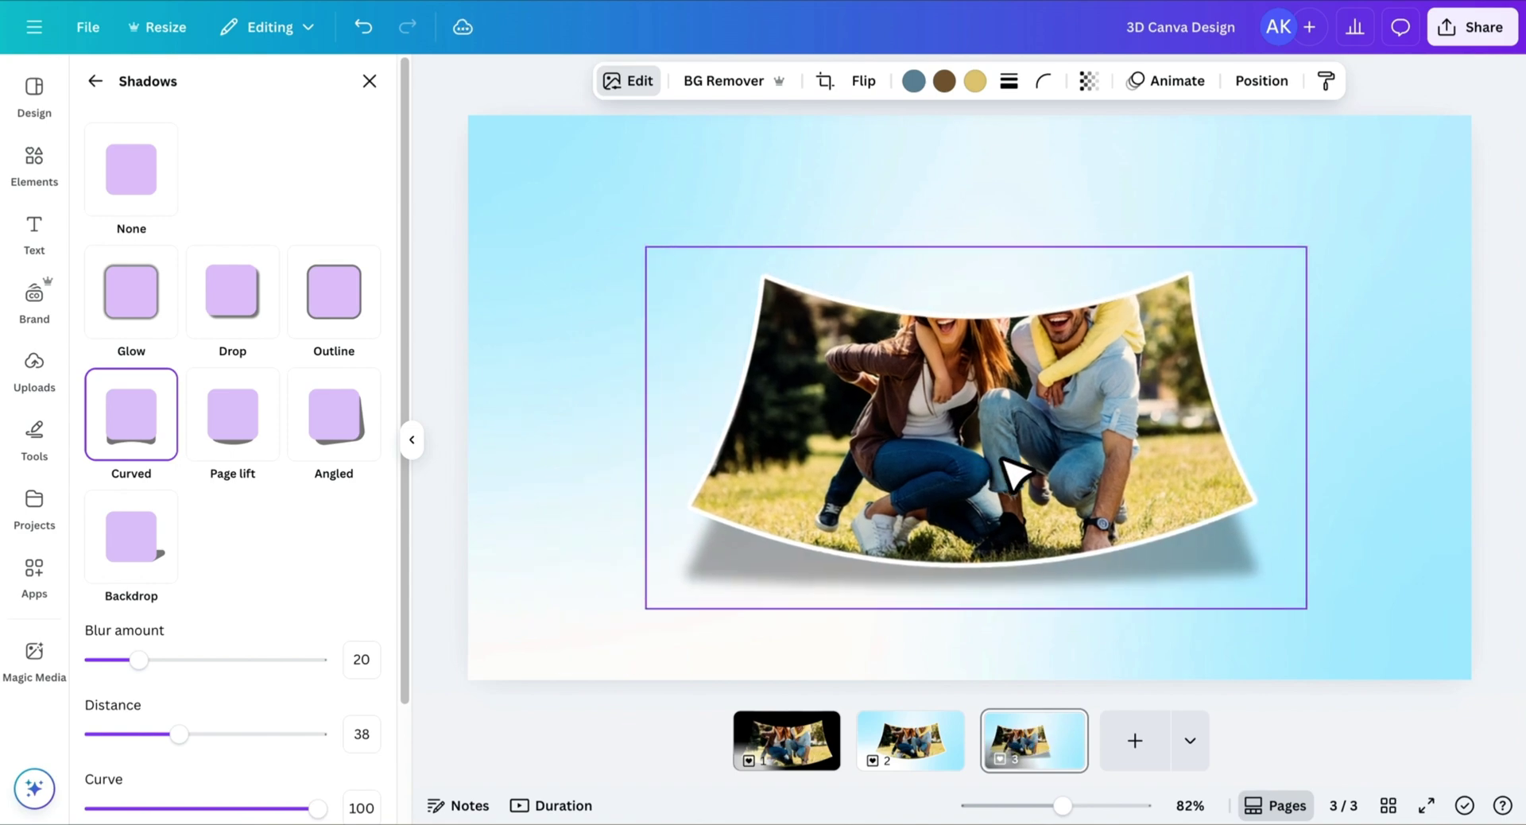
left_click_drag(646, 247, 545, 187)
left_click_drag(996, 405, 1021, 413)
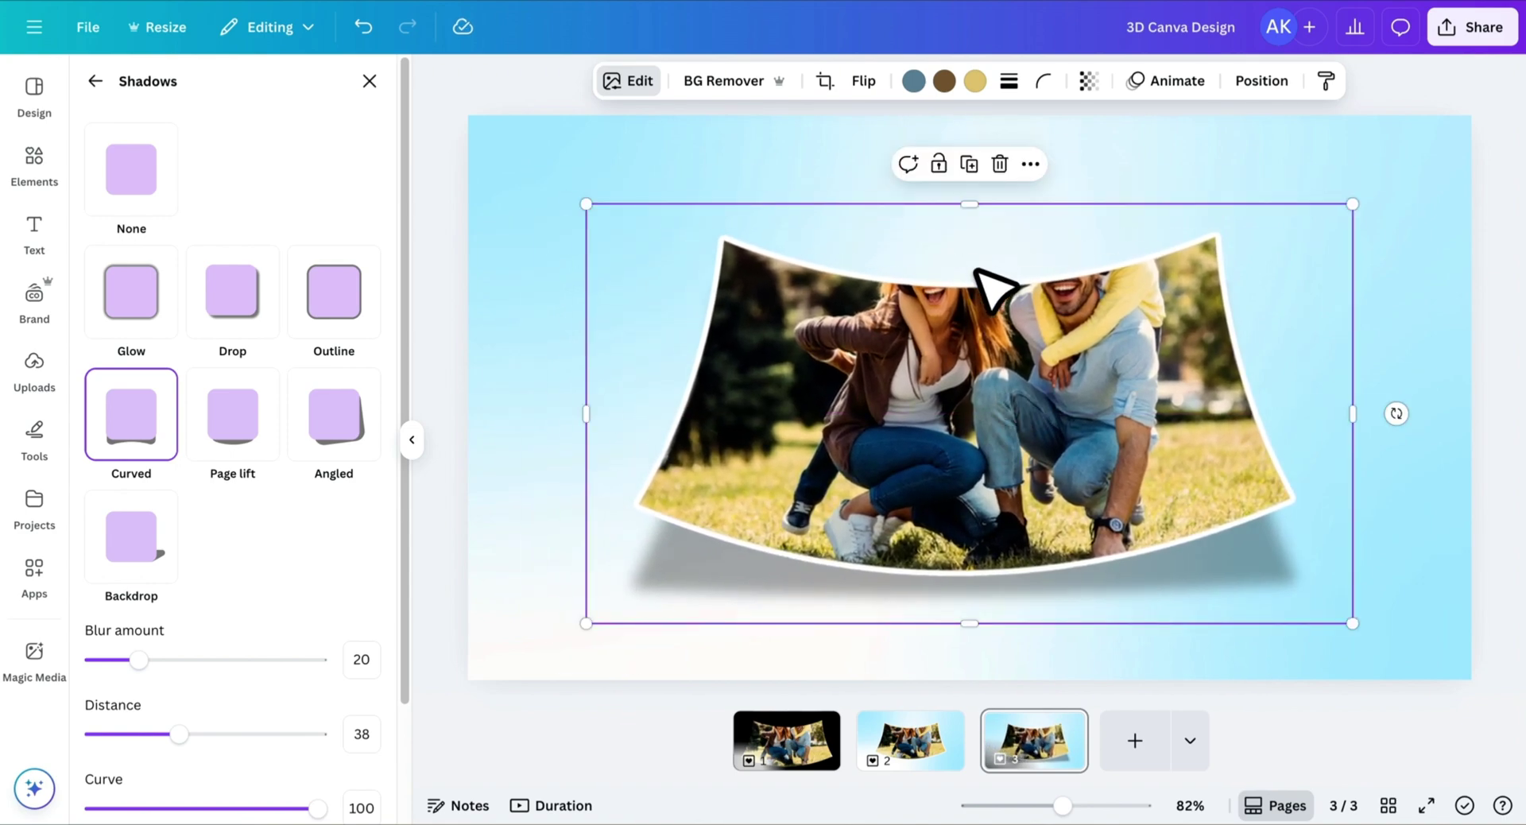
- Add the original family photo from the recently used elements to page 3
left_click(49, 151)
left_click(357, 191)
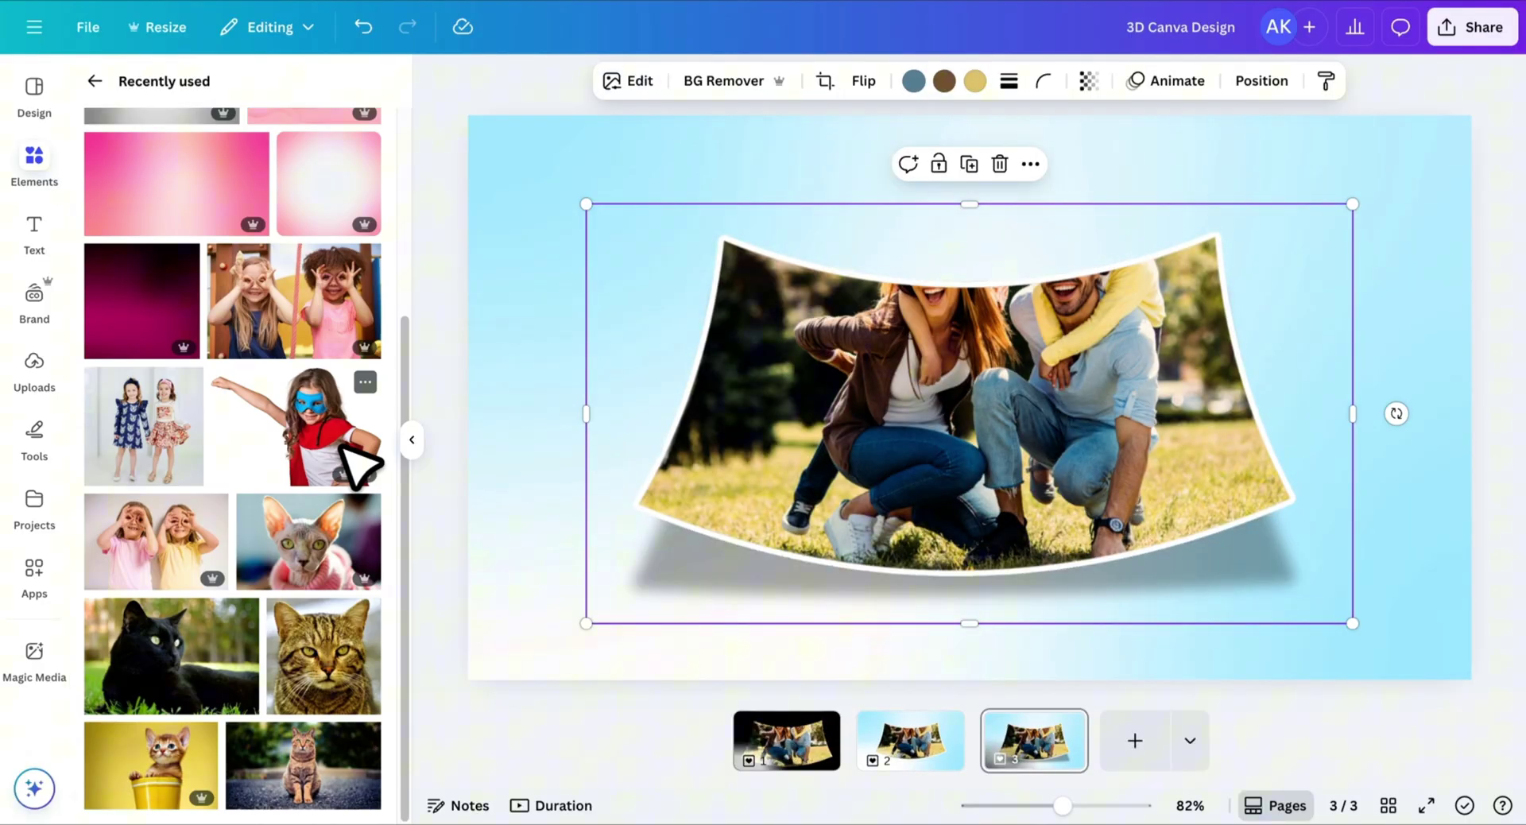
scroll(358, 453, "down", 5)
left_click(312, 692)
left_click(499, 478)
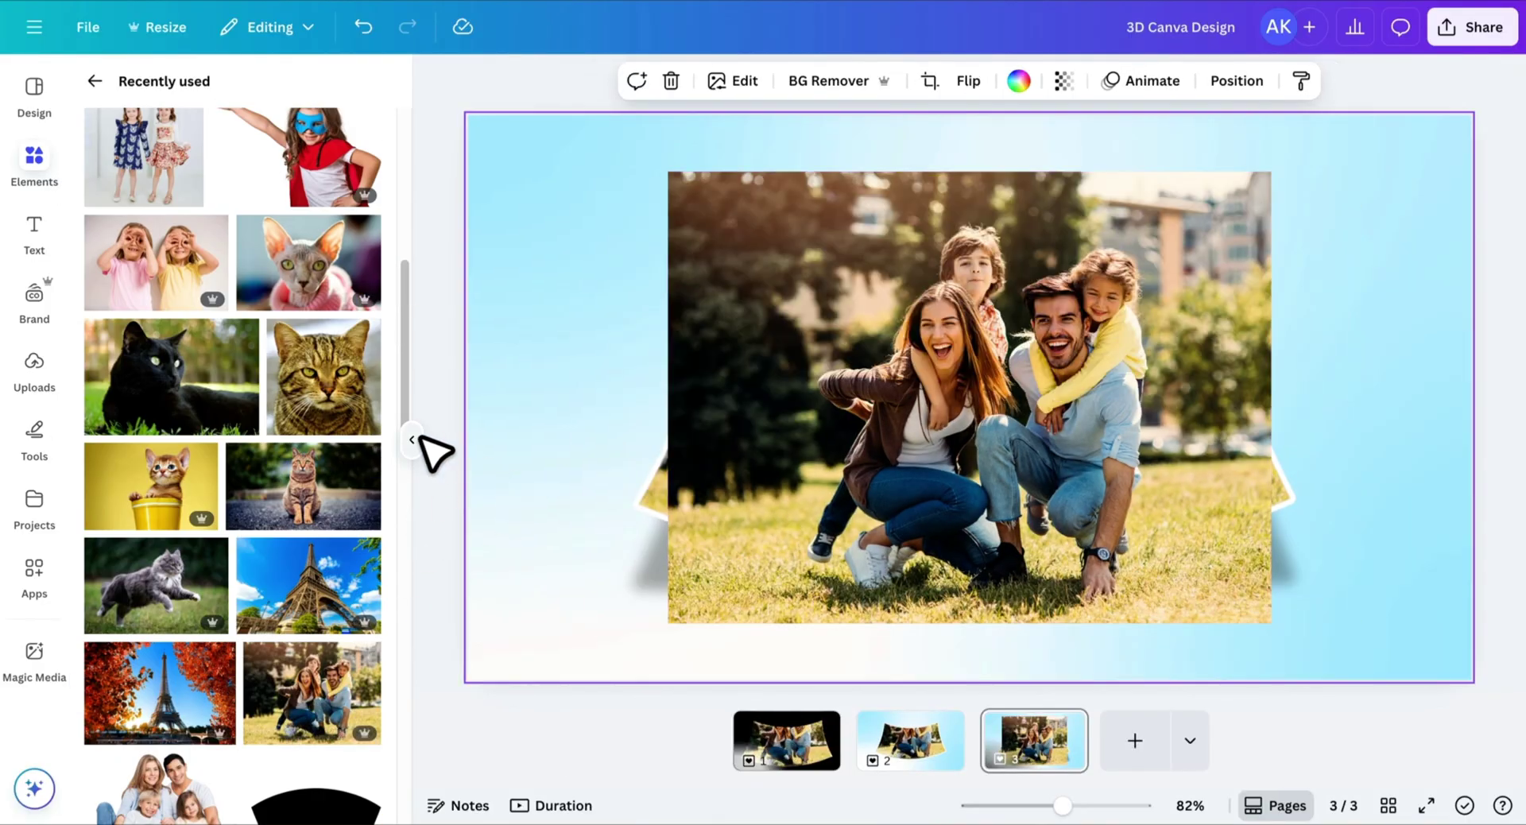
left_click(412, 439)
- Set the original family photo's transparency to 61 so the curved photo shows through
left_click(955, 191)
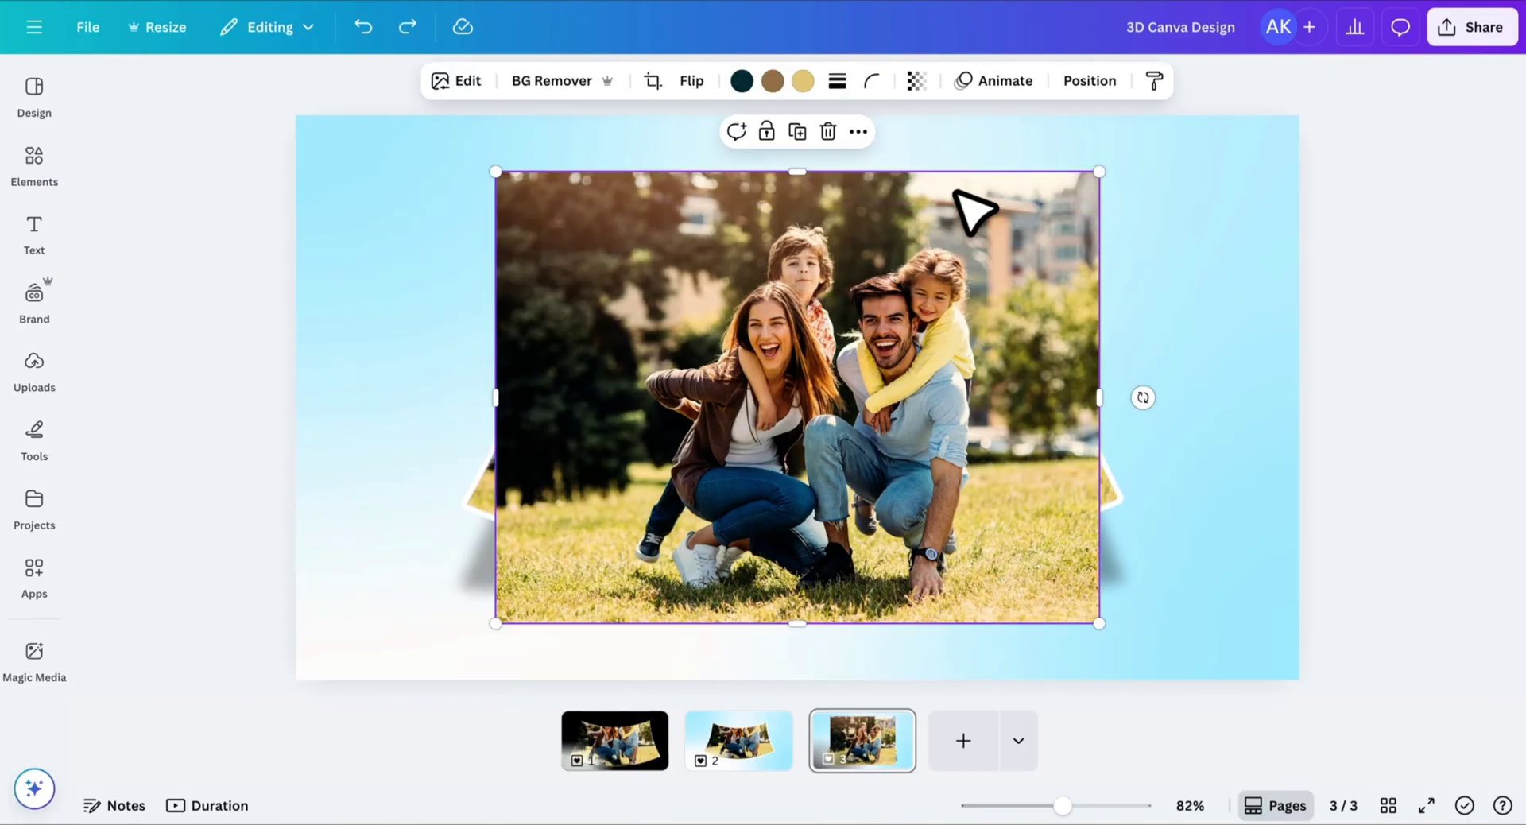
left_click(916, 81)
left_click_drag(926, 163, 914, 179)
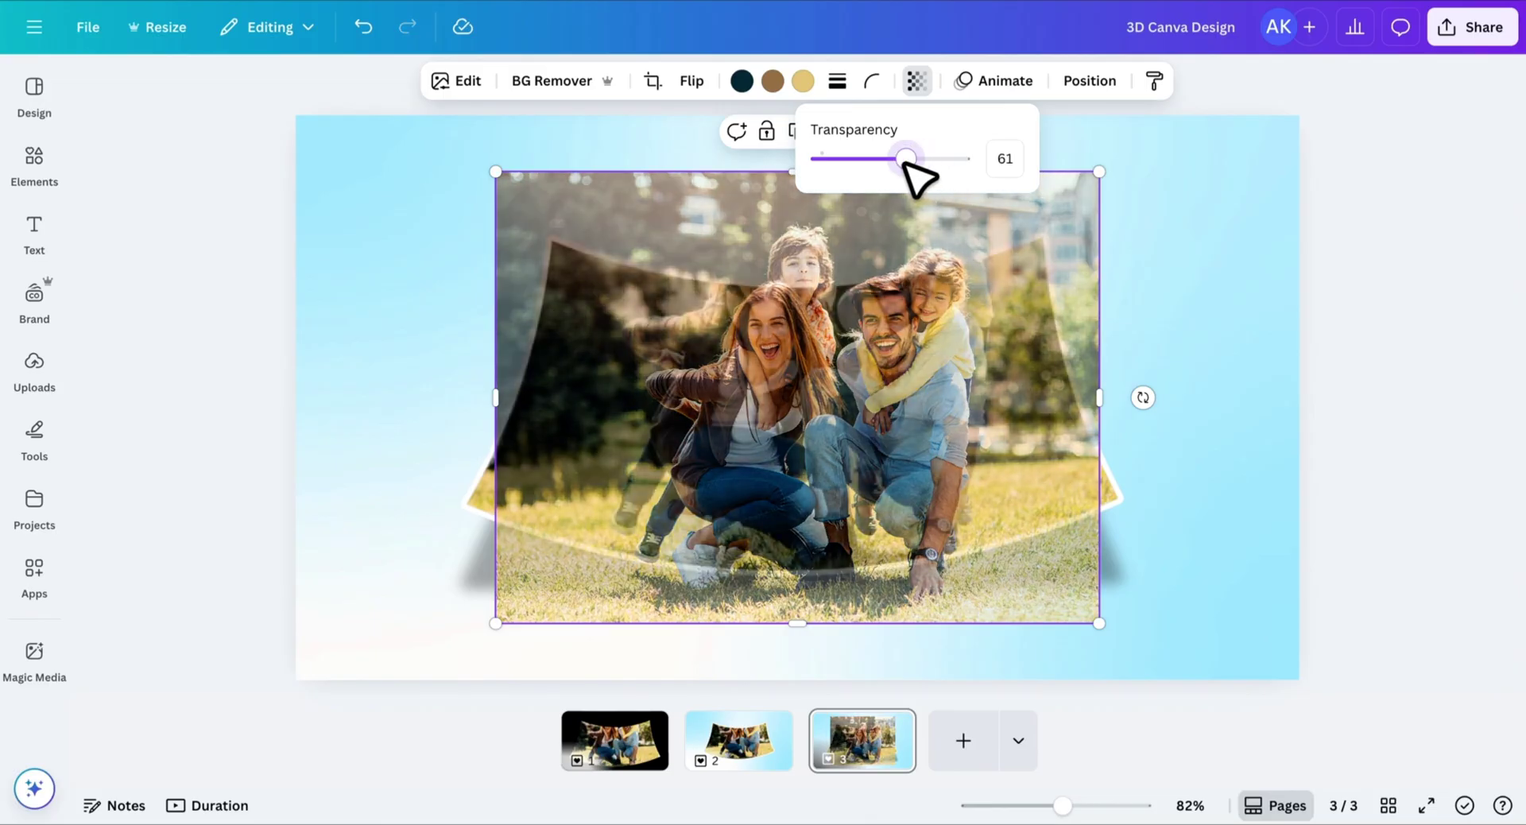
- Resize and move the semi-transparent family photo until its people line up with those in the curved photo
left_click_drag(892, 412, 868, 368)
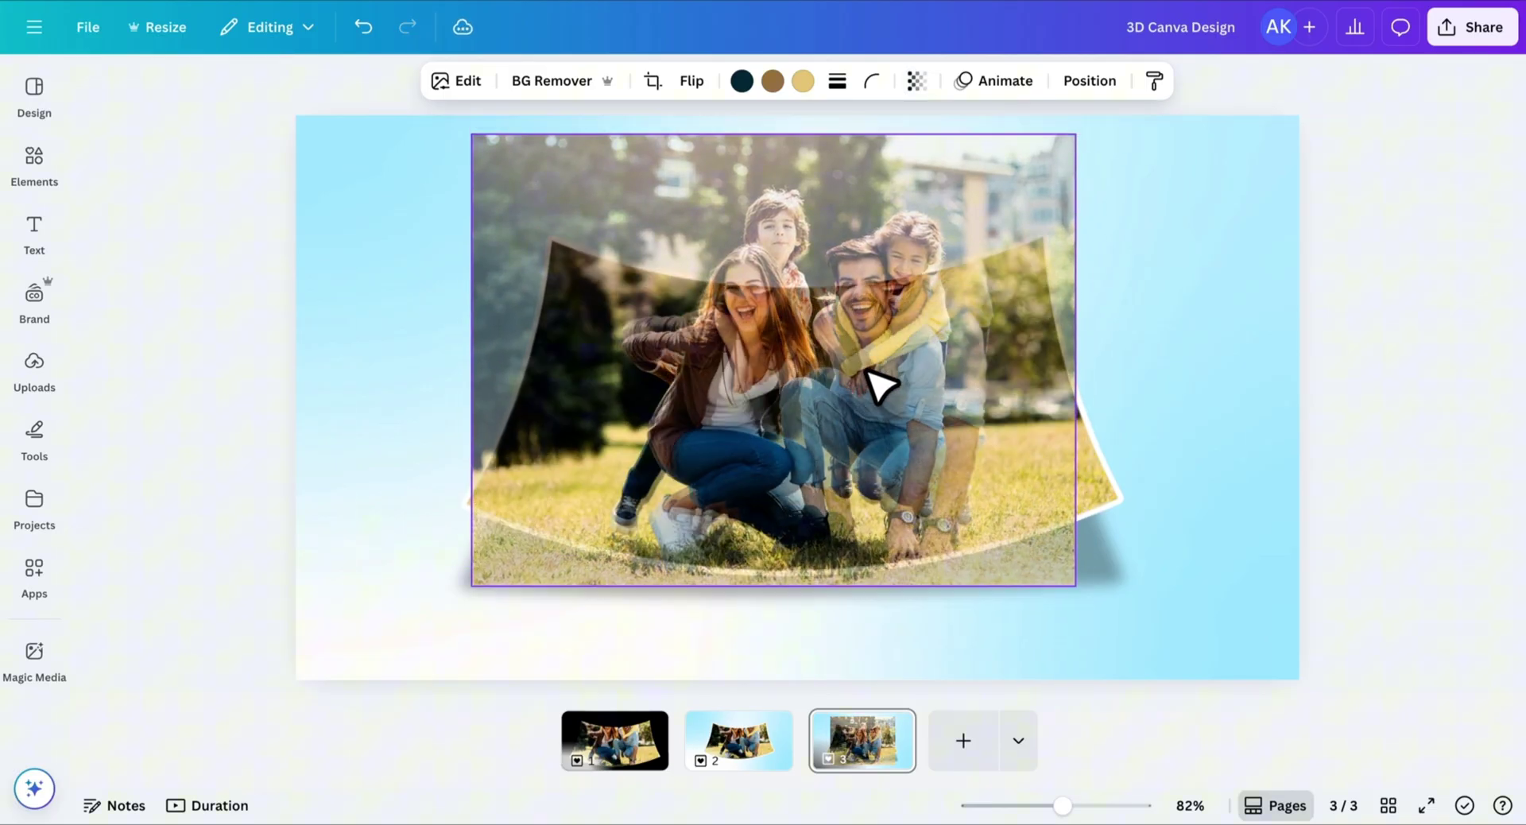
left_click_drag(1075, 584, 1129, 636)
left_click_drag(983, 551, 984, 522)
left_click_drag(470, 594, 458, 603)
left_click_drag(973, 525, 980, 525)
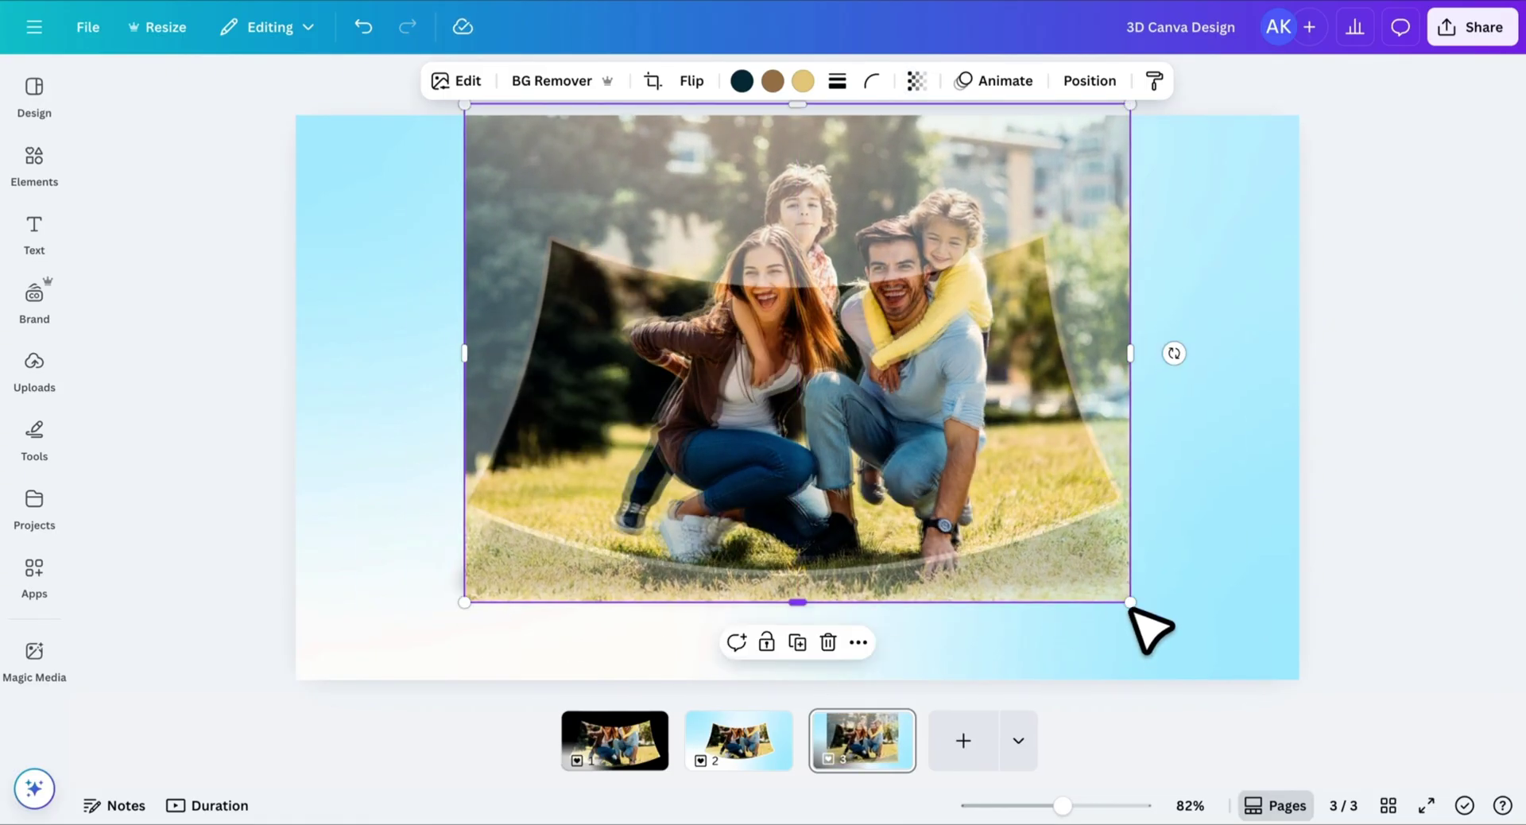
left_click_drag(1130, 603, 1124, 596)
left_click_drag(465, 597, 453, 610)
left_click_drag(806, 551, 816, 549)
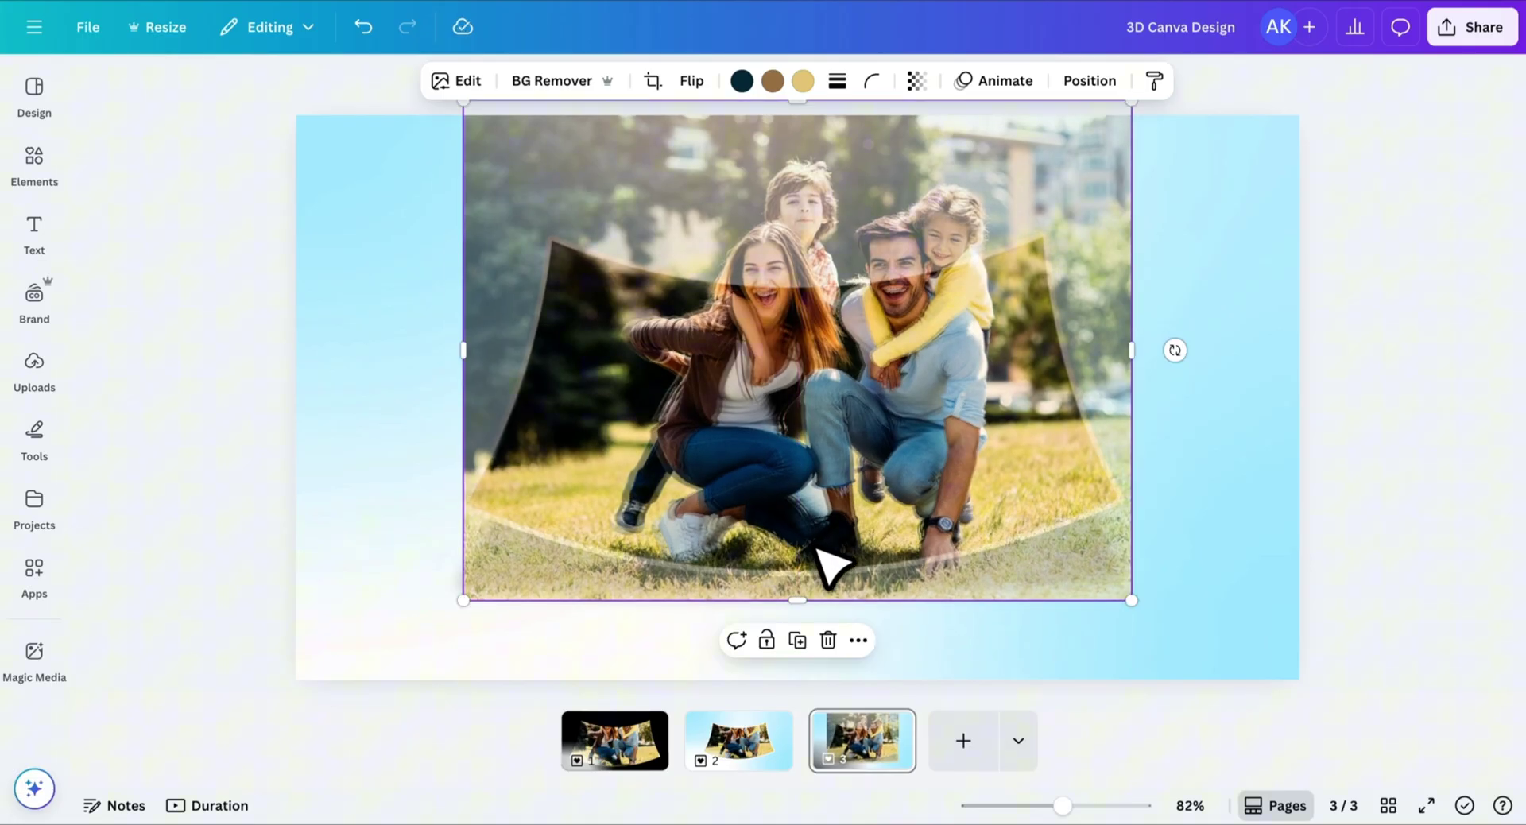
- Set the overlaid family photo's transparency back to 100 and remove its background
left_click(916, 80)
left_click_drag(918, 159, 993, 163)
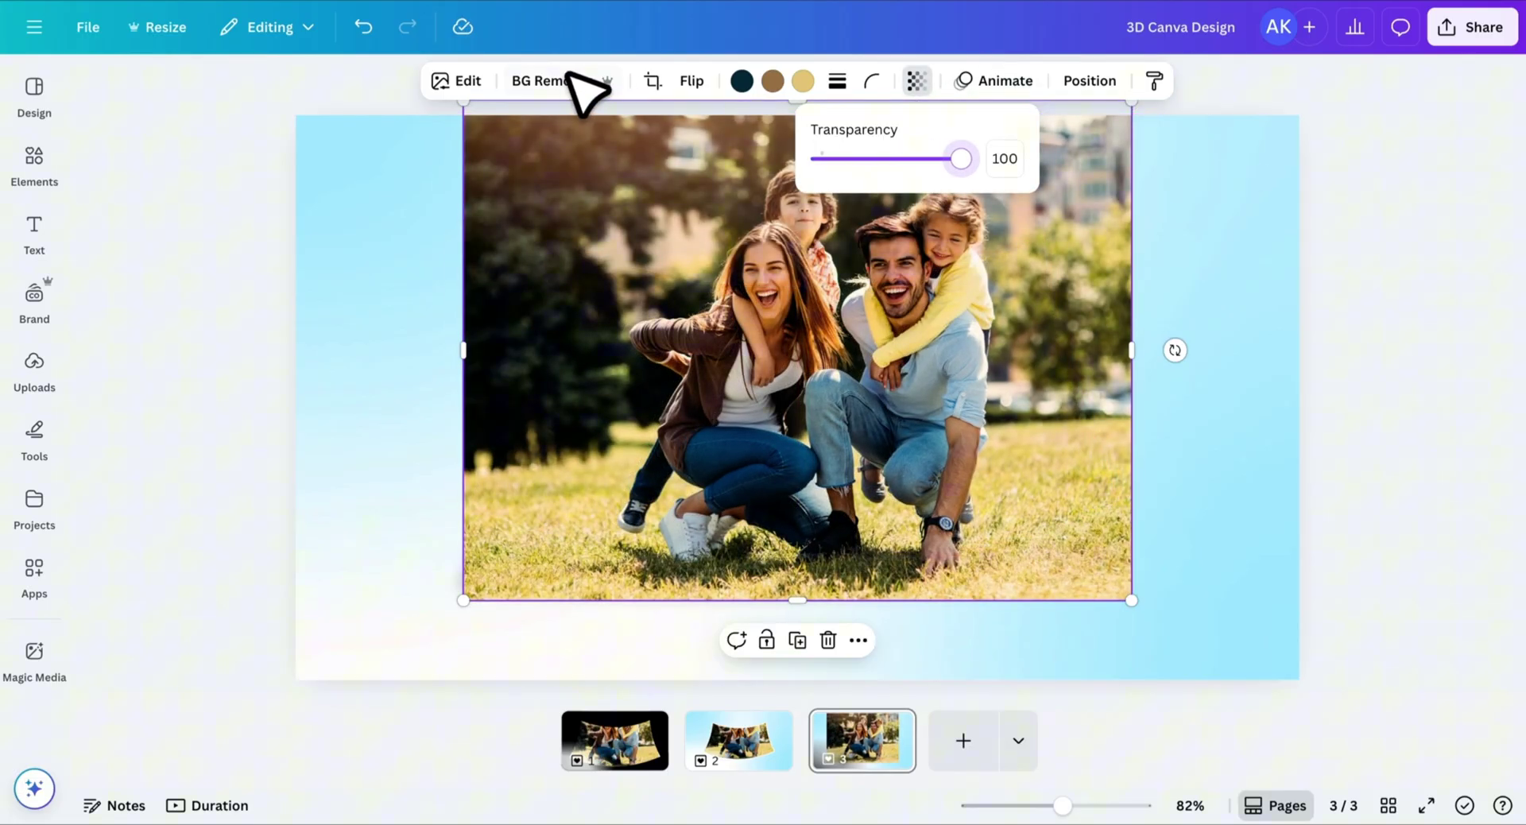
left_click(567, 80)
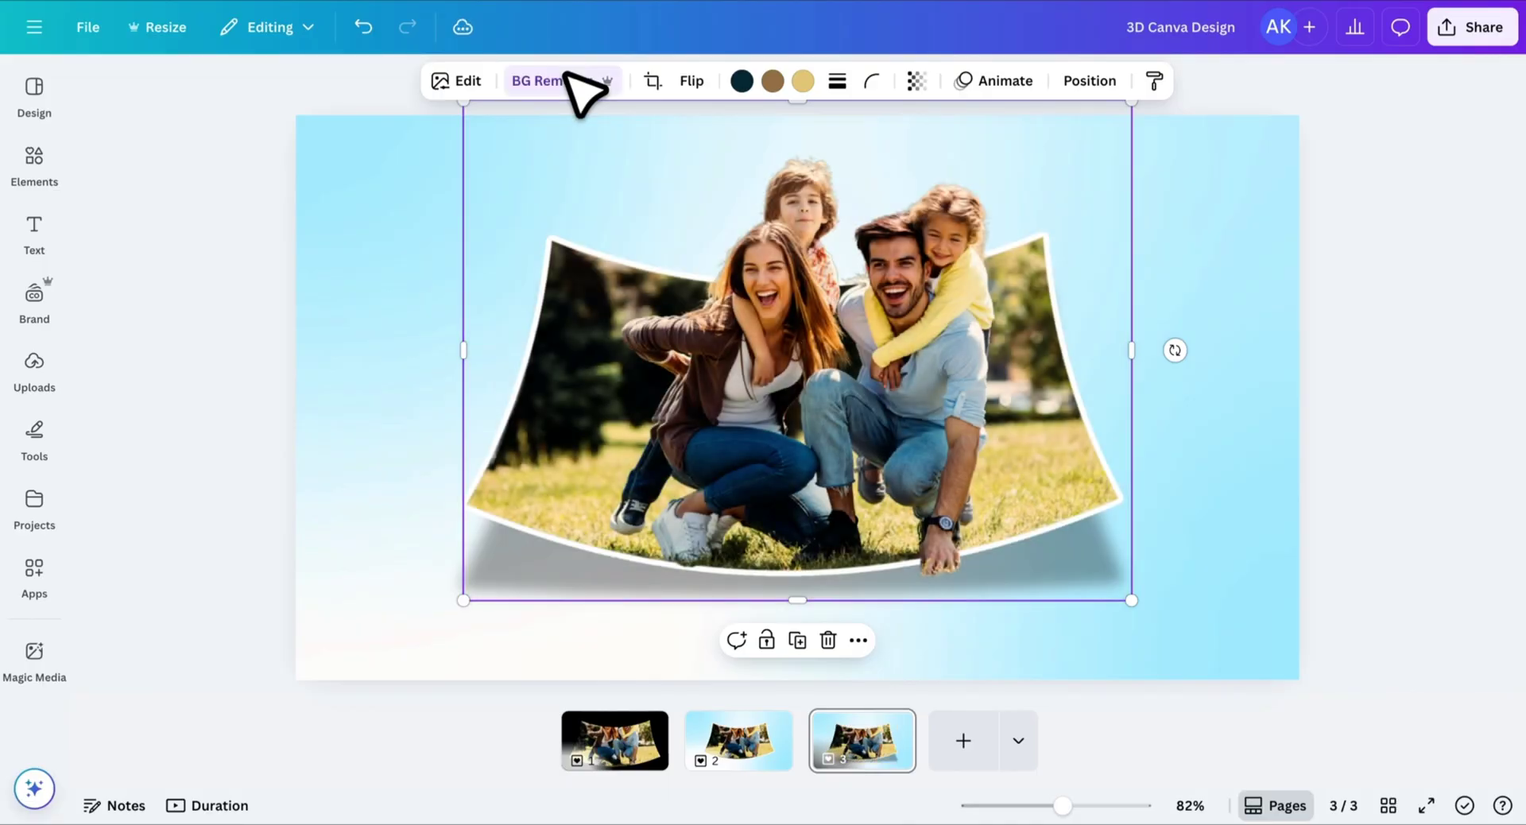
- Crop the family cutout's lower part up to about chest height and nudge it slightly right to align with the curved photo
left_click_drag(797, 599, 823, 316)
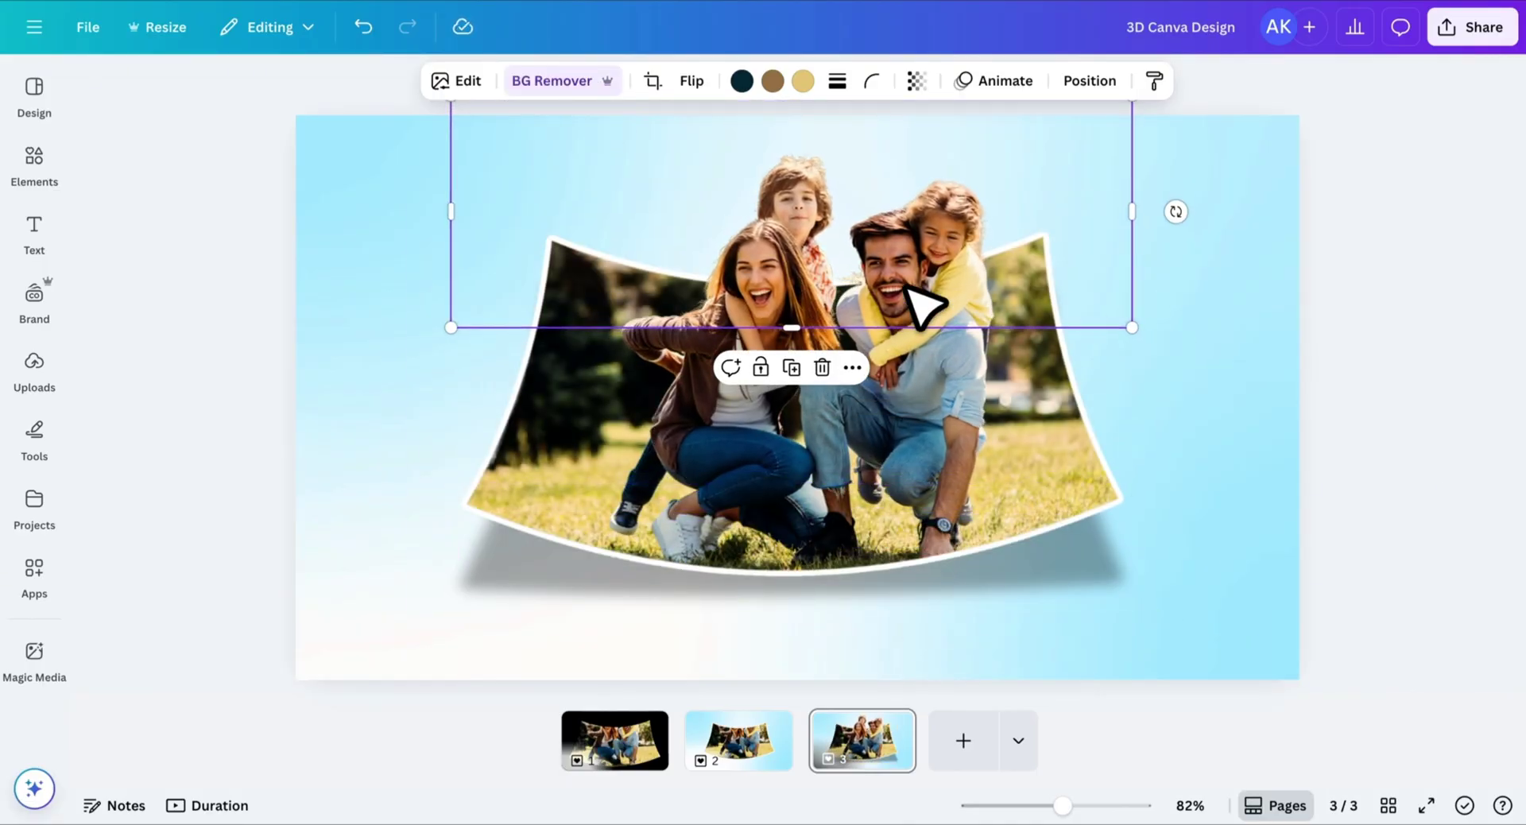
left_click_drag(1063, 805, 1083, 805)
key("Right")
key("Right")
key("Right")
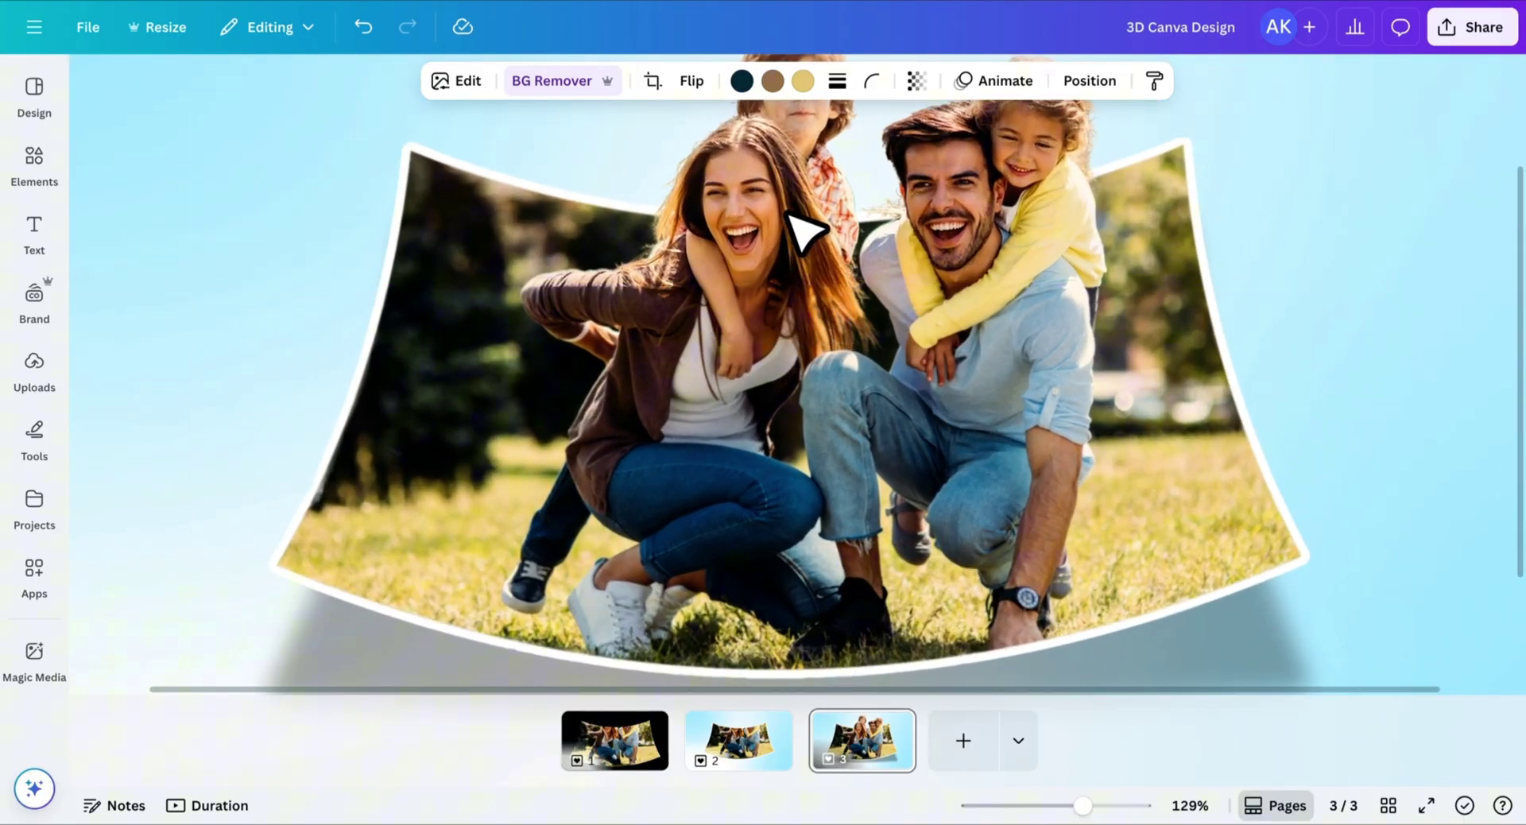
left_click(805, 230)
left_click(1453, 432)
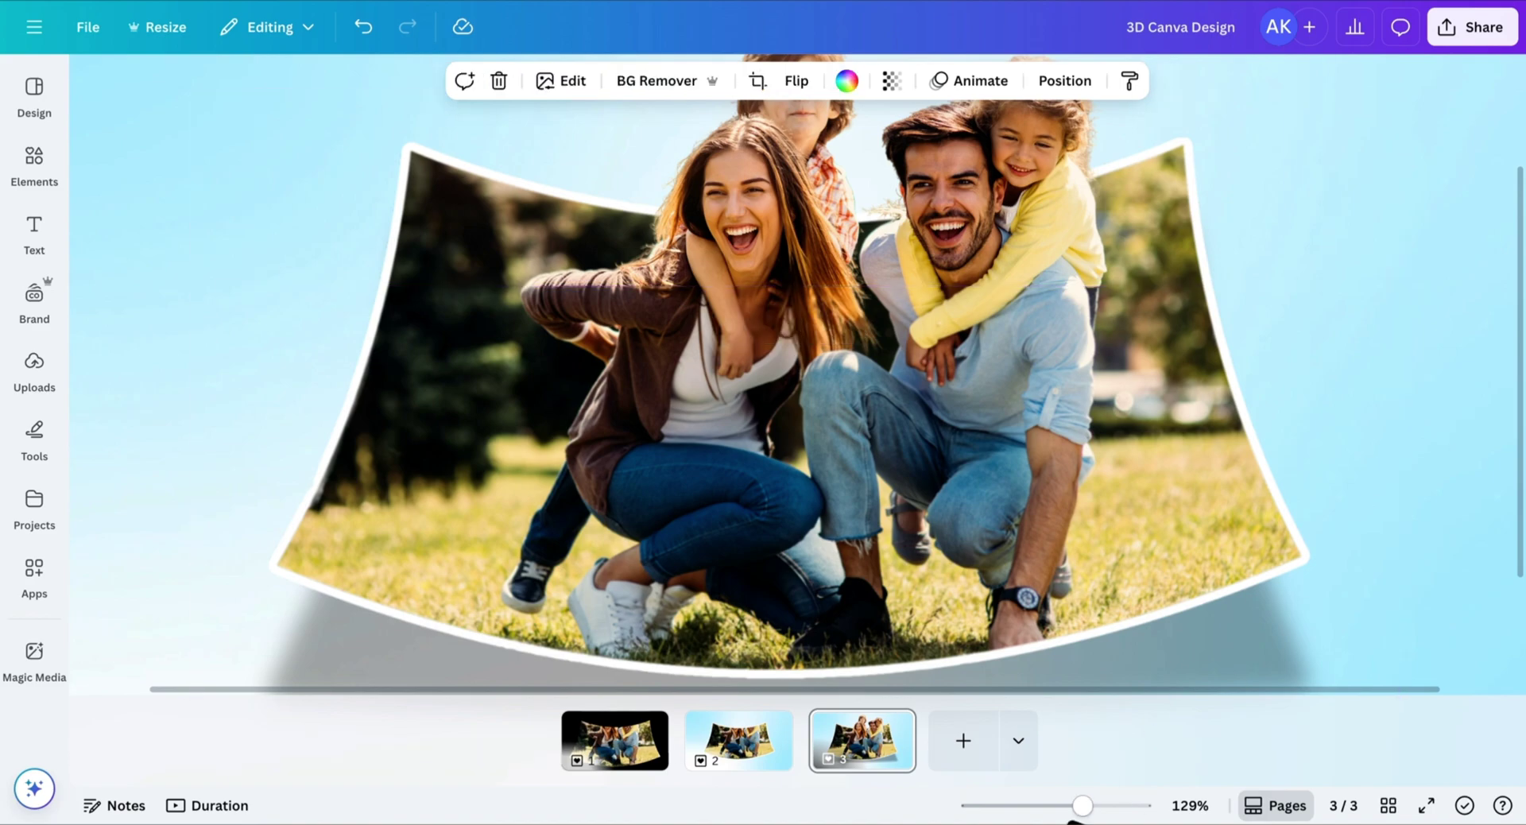
- Group the curved photo and the family cutout
left_click_drag(1082, 805, 1058, 806)
left_click(794, 482)
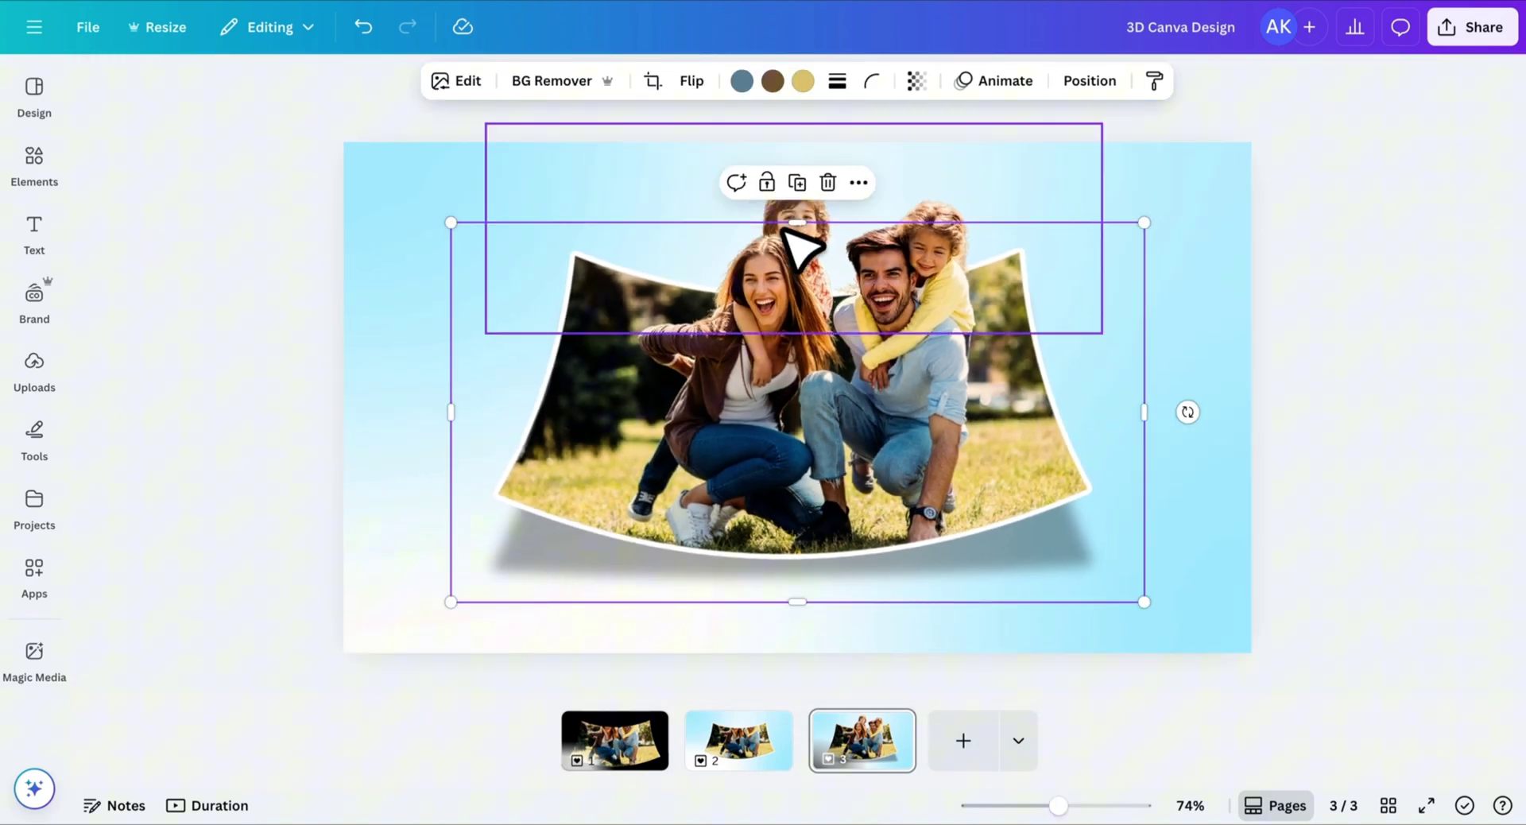
left_click(838, 209, "shift")
right_click(840, 209)
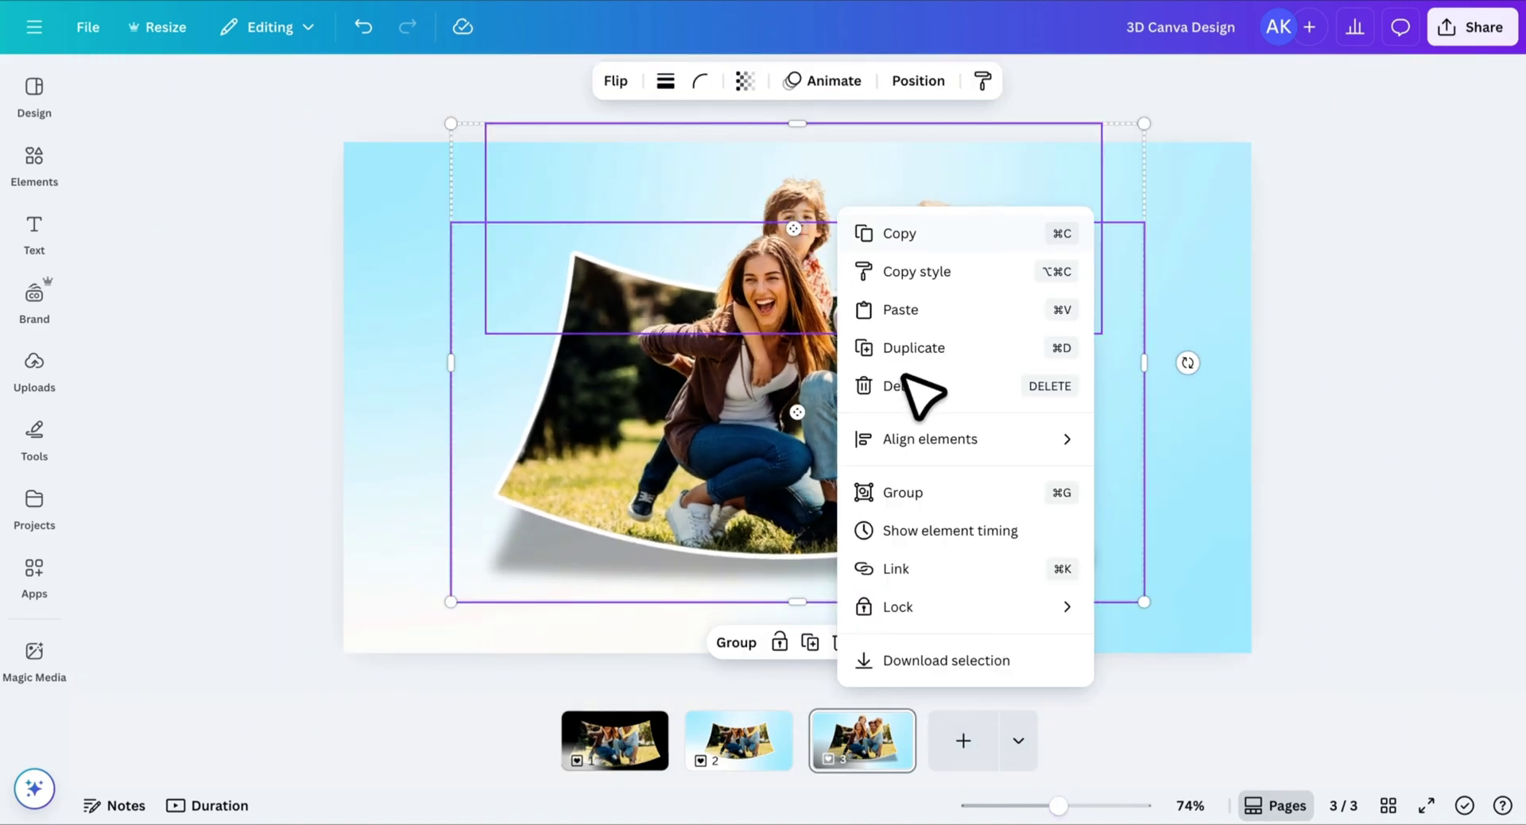
left_click(924, 488)
- Enlarge the grouped pop-out photo slightly and reposition it near the middle of the page
left_click_drag(926, 490, 927, 508)
left_click_drag(1143, 142, 1200, 101)
left_click_drag(947, 335, 920, 347)
left_click(1357, 442)
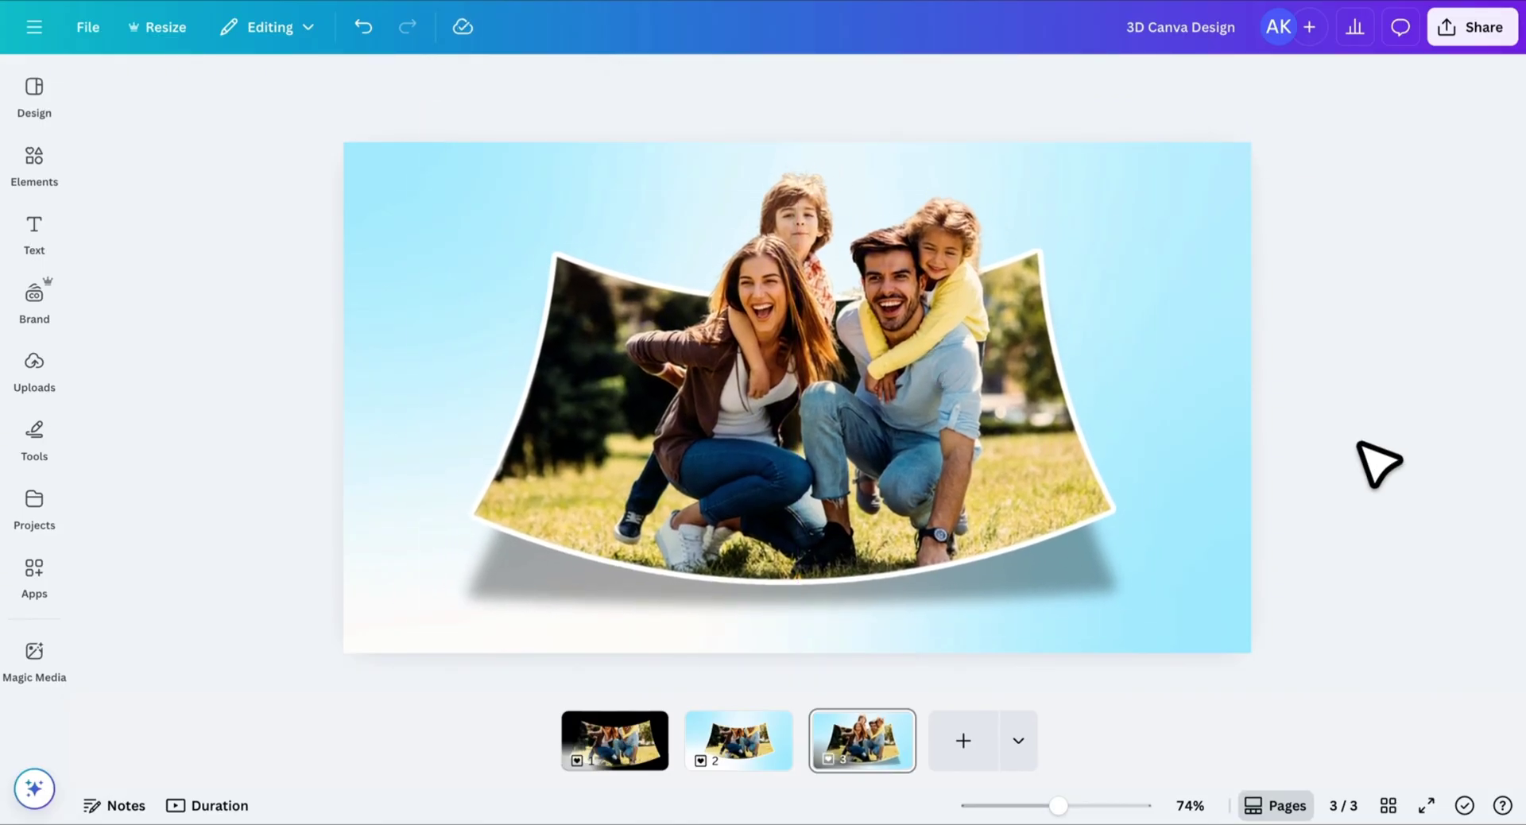